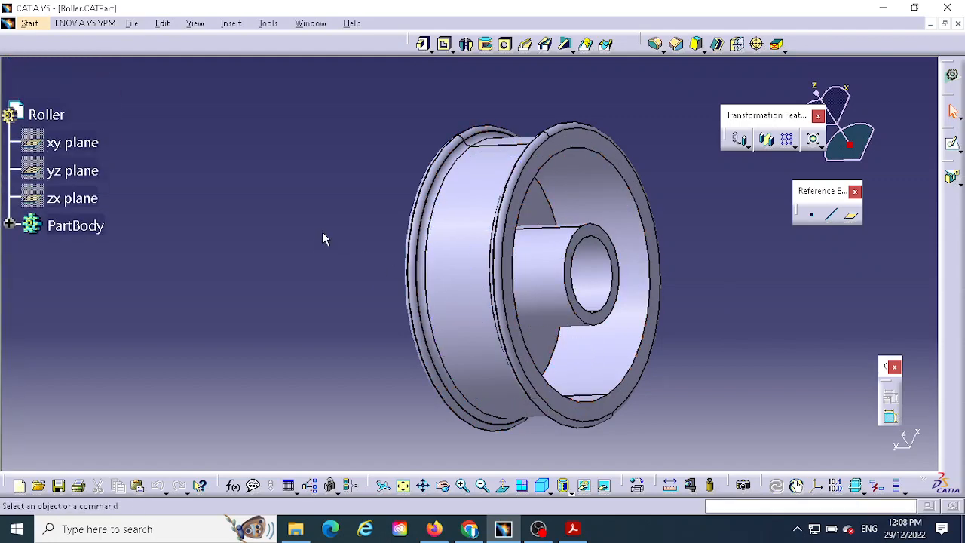
# Switch to Adobe Acrobat and examine the roller guide assembly picture, parts list and exploded sketch in LAB 2 Assembly.pdf
pyautogui.moveTo(365, 260); pyautogui.dragTo(257, 236, button='middle')
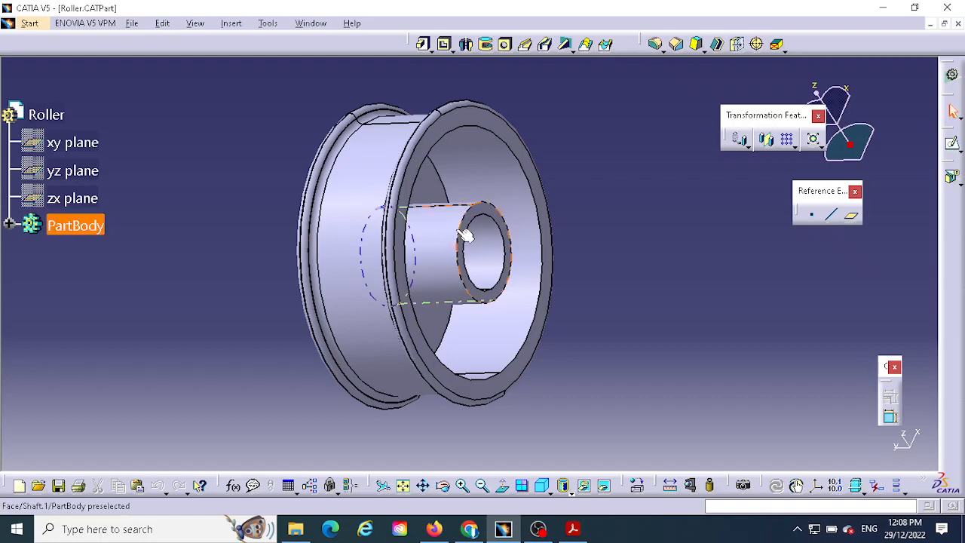
pyautogui.click(573, 530)
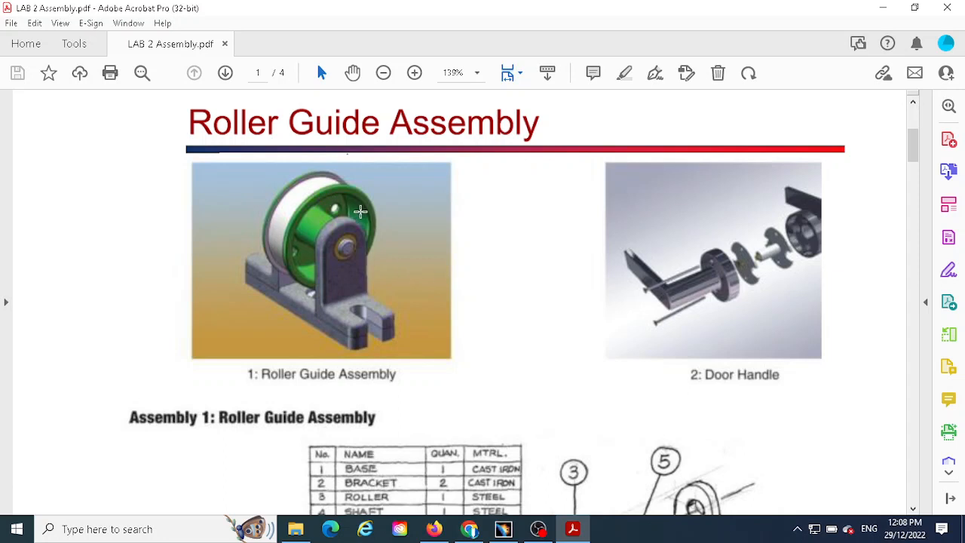
pyautogui.scroll(-3, 360, 211)
pyautogui.scroll(-1, 369, 312)
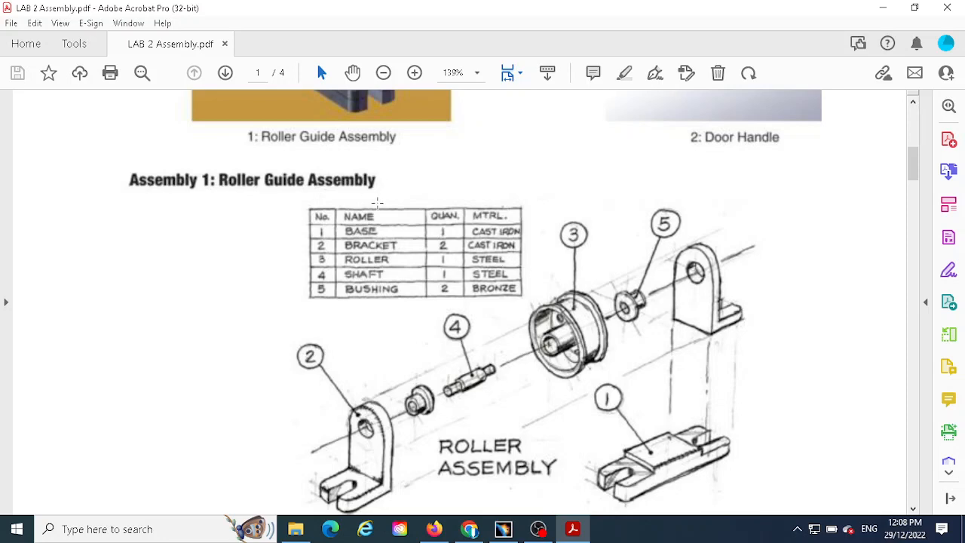
pyautogui.scroll(4, 409, 260)
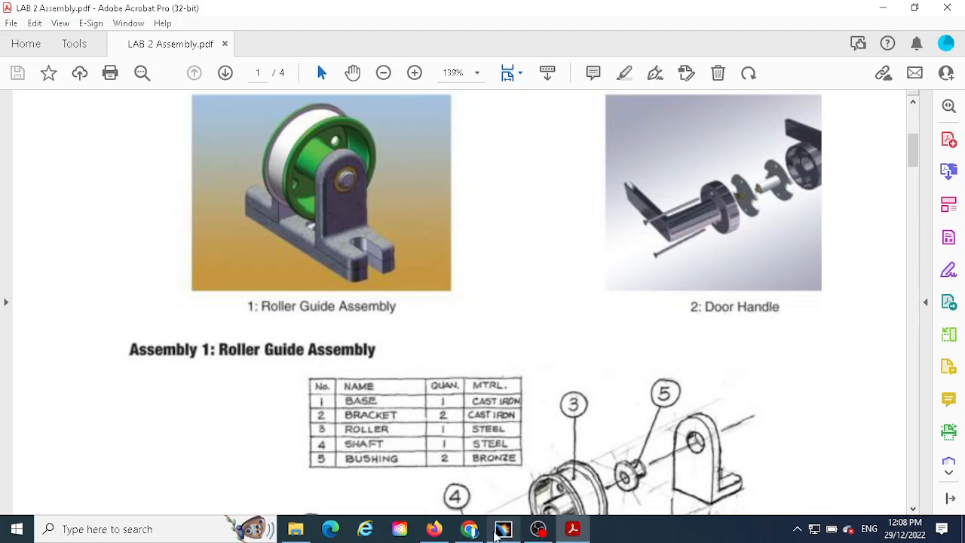
# Switch back to CATIA and review the open Bushing, Bracket, Shaft and Base parts one after another
pyautogui.click(503, 529)
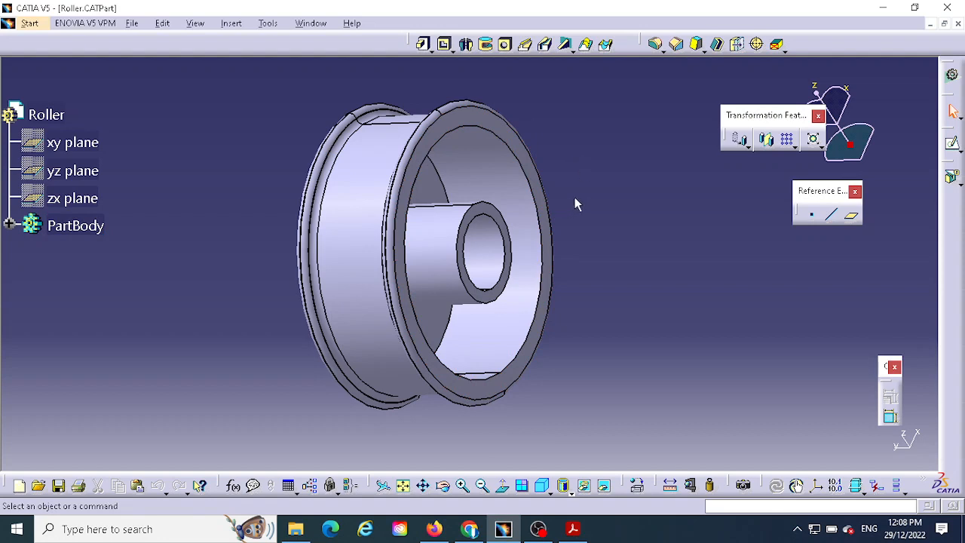
pyautogui.click(310, 23)
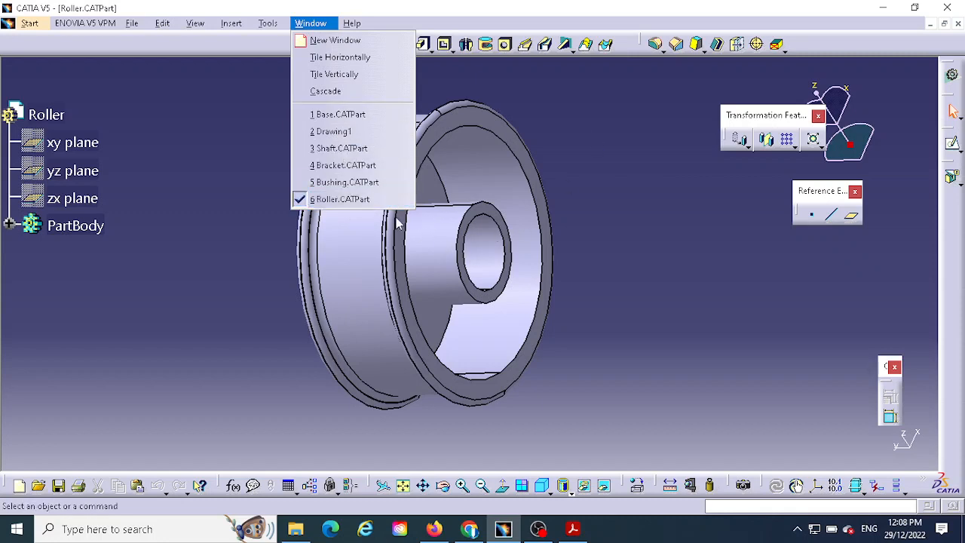
pyautogui.click(337, 183)
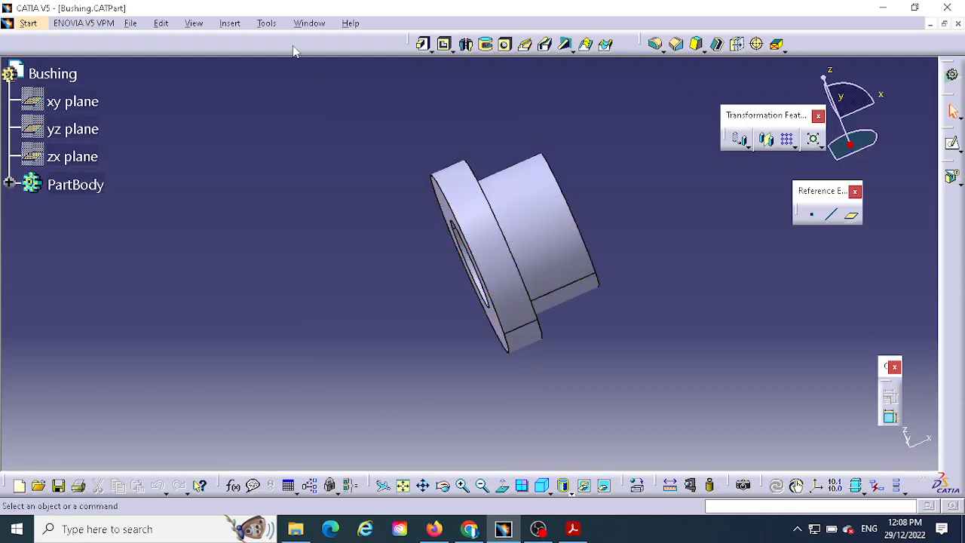
pyautogui.click(310, 23)
pyautogui.click(336, 168)
pyautogui.click(310, 24)
pyautogui.click(332, 148)
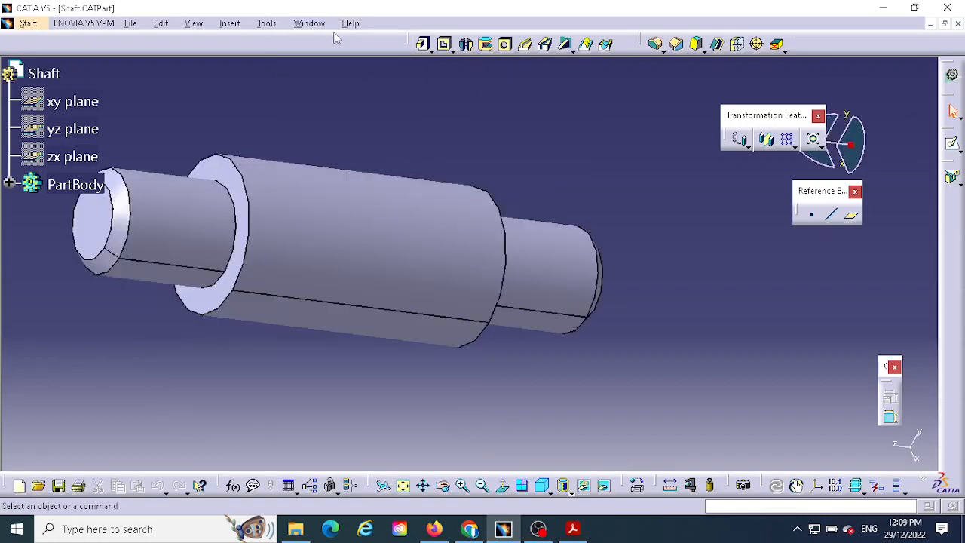
pyautogui.click(309, 23)
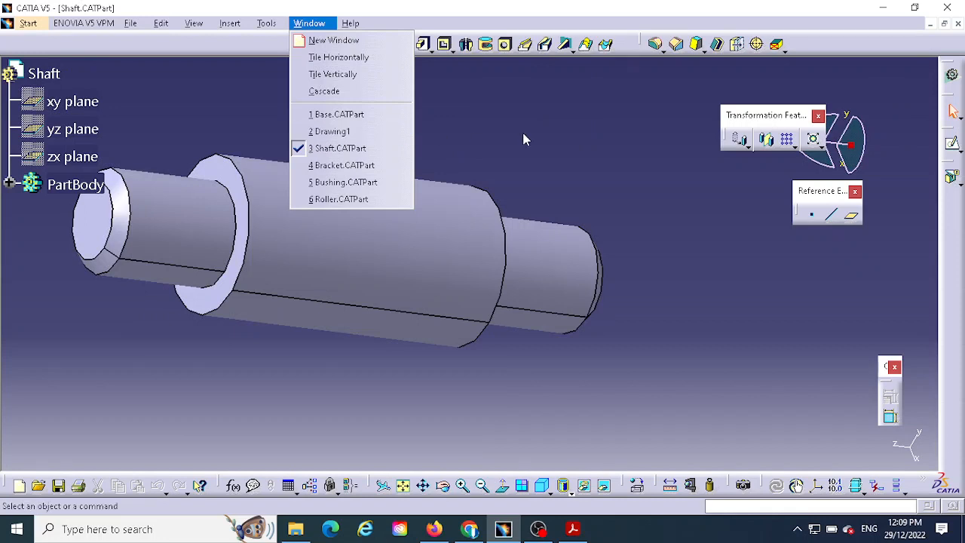
pyautogui.click(336, 113)
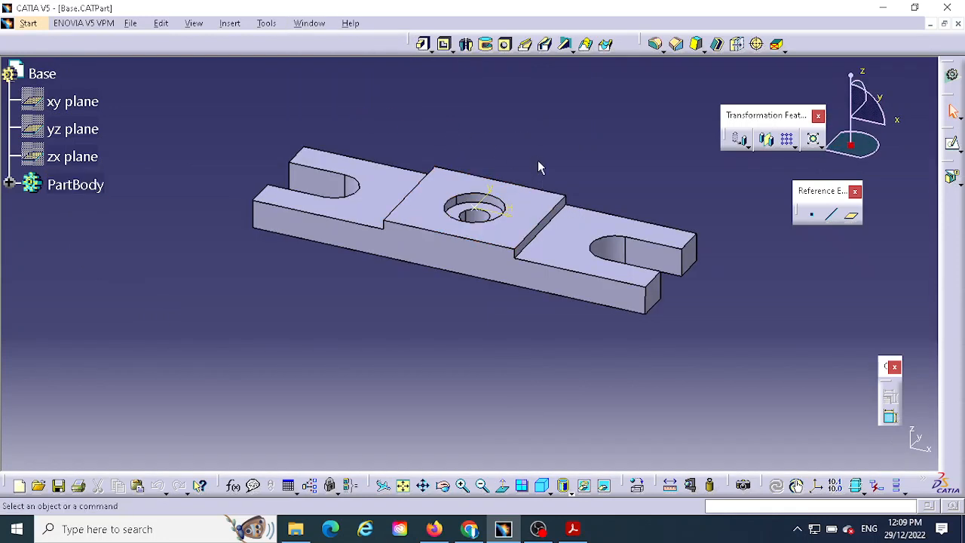
pyautogui.moveTo(538, 162); pyautogui.dragTo(502, 202, button='middle')
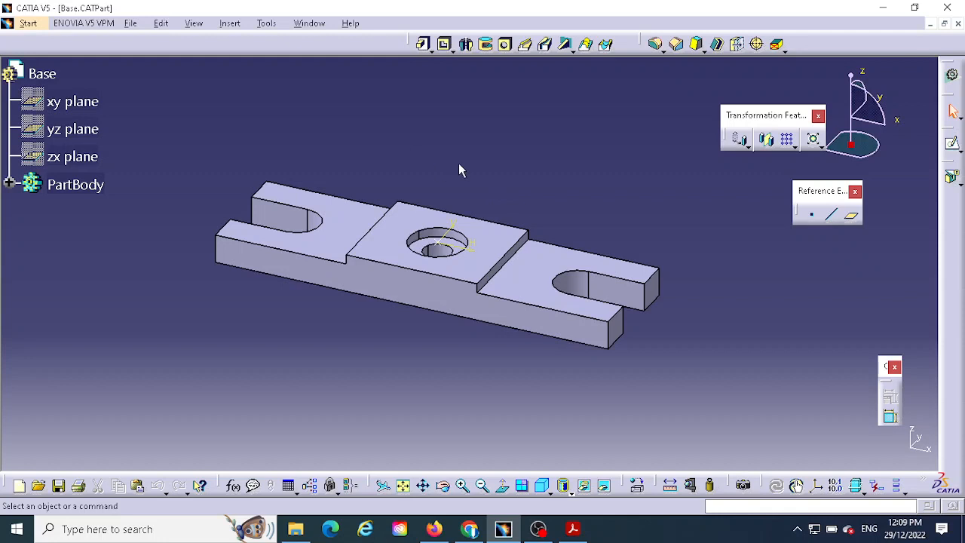
# Create a new empty product in the Assembly Design workbench
pyautogui.click(28, 23)
pyautogui.moveTo(84, 64)
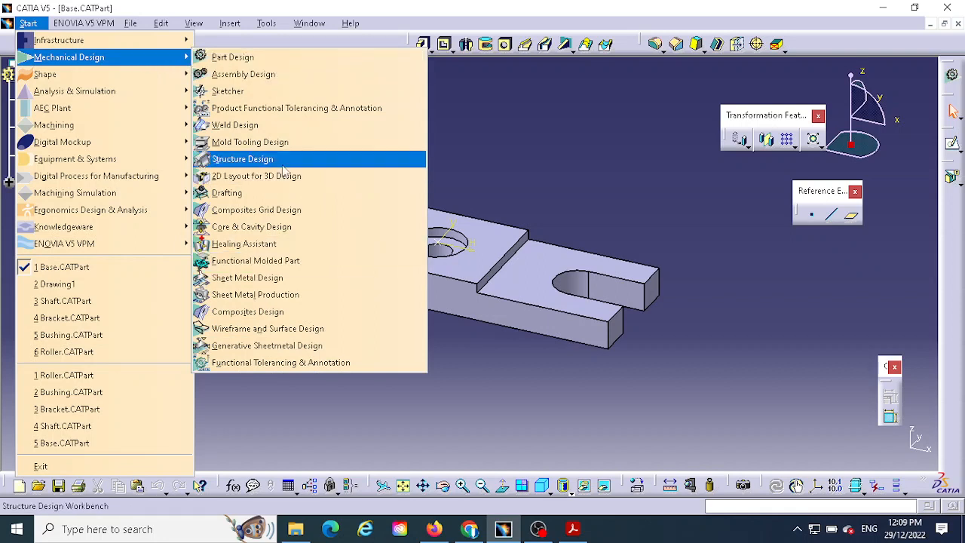
pyautogui.click(256, 76)
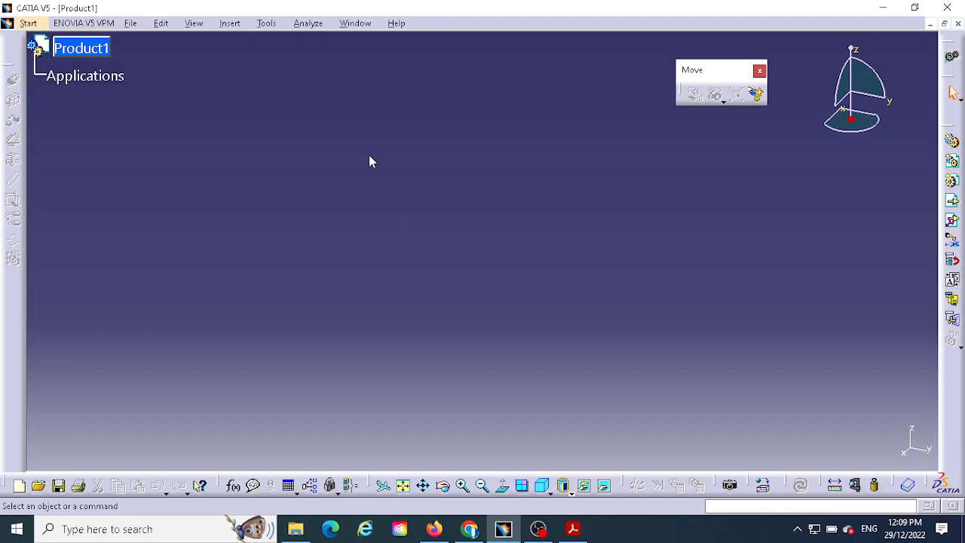
# Set the new product's part number to Roller Guide Assembly in its properties
pyautogui.click(84, 52)
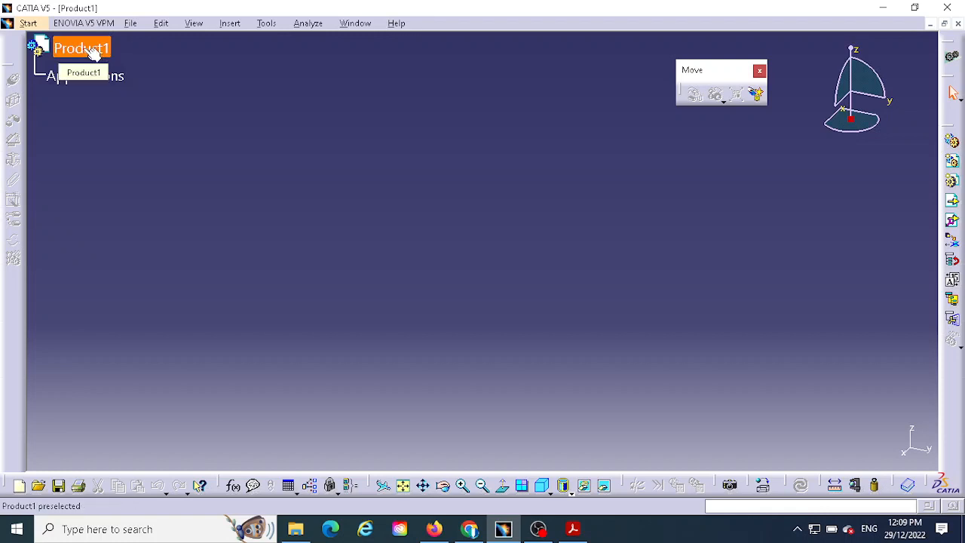
pyautogui.rightClick(86, 53)
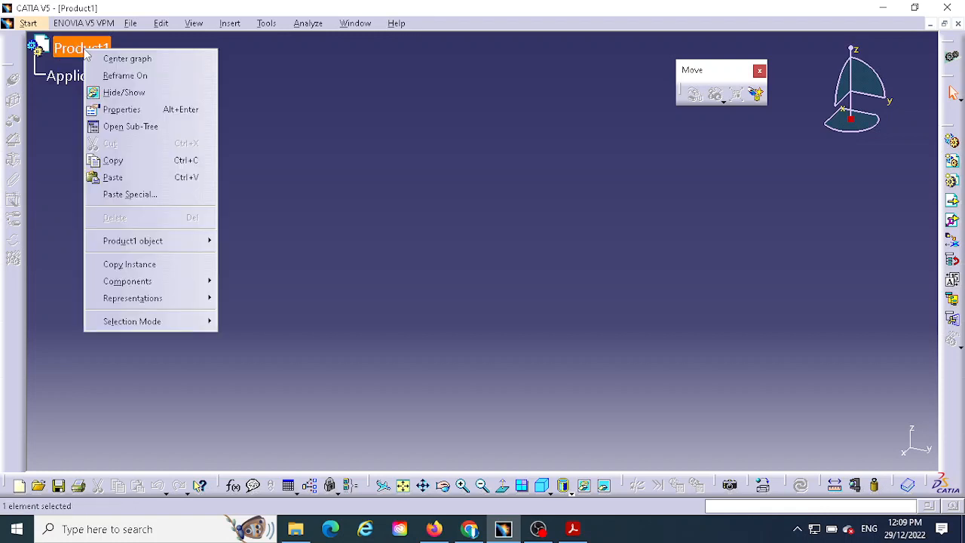
pyautogui.click(124, 111)
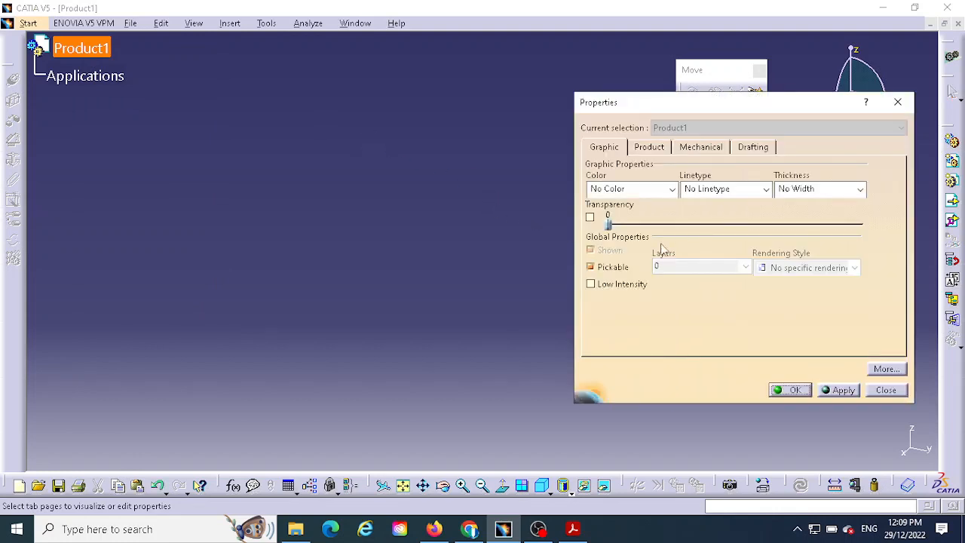
pyautogui.click(646, 147)
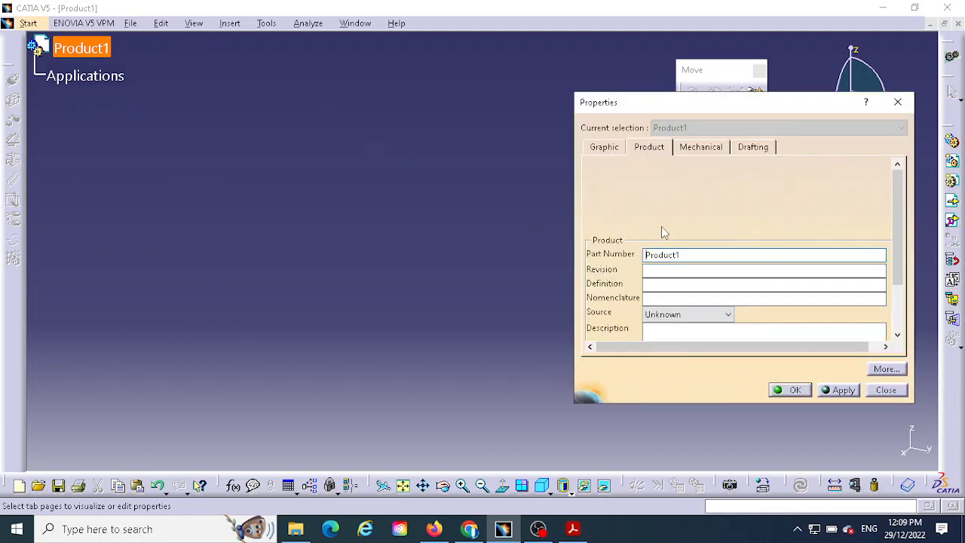
pyautogui.moveTo(691, 255); pyautogui.dragTo(645, 256)
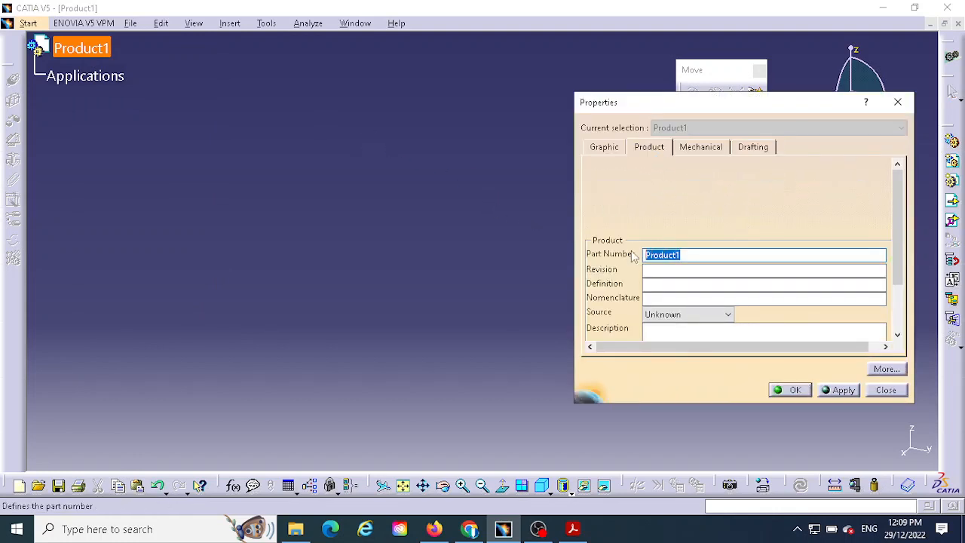
pyautogui.write('Roller Guide Assembly')
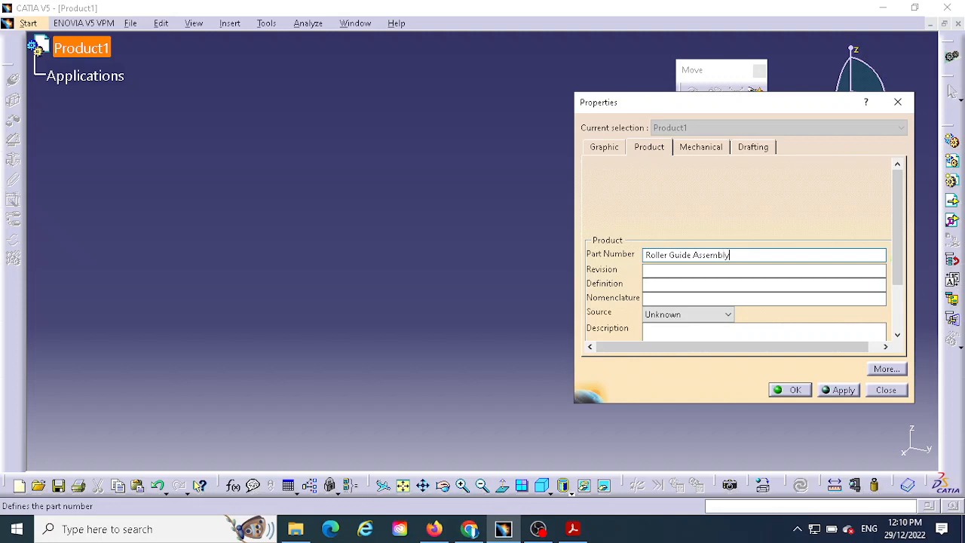
pyautogui.click(798, 391)
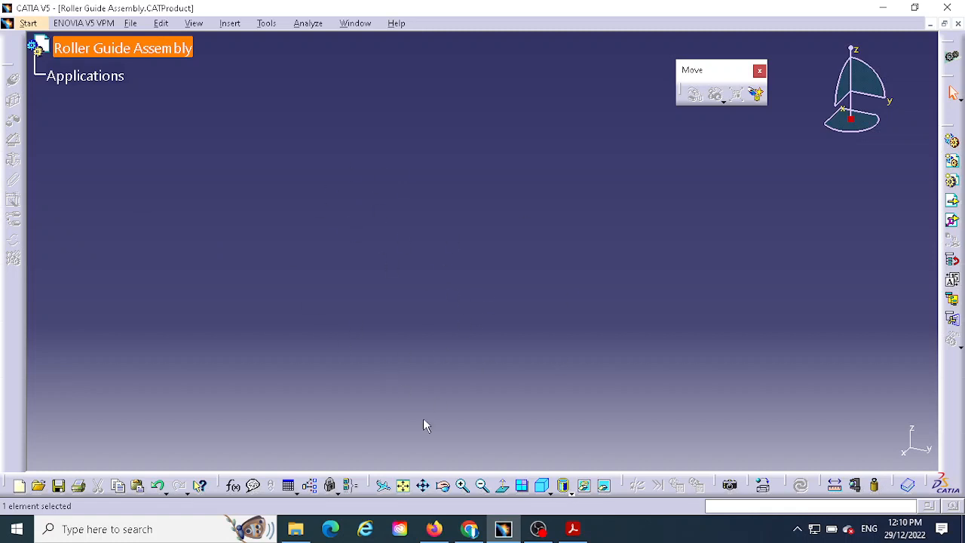
# Insert the Base file into the Roller Guide Assembly as an existing component
pyautogui.rightClick(110, 50)
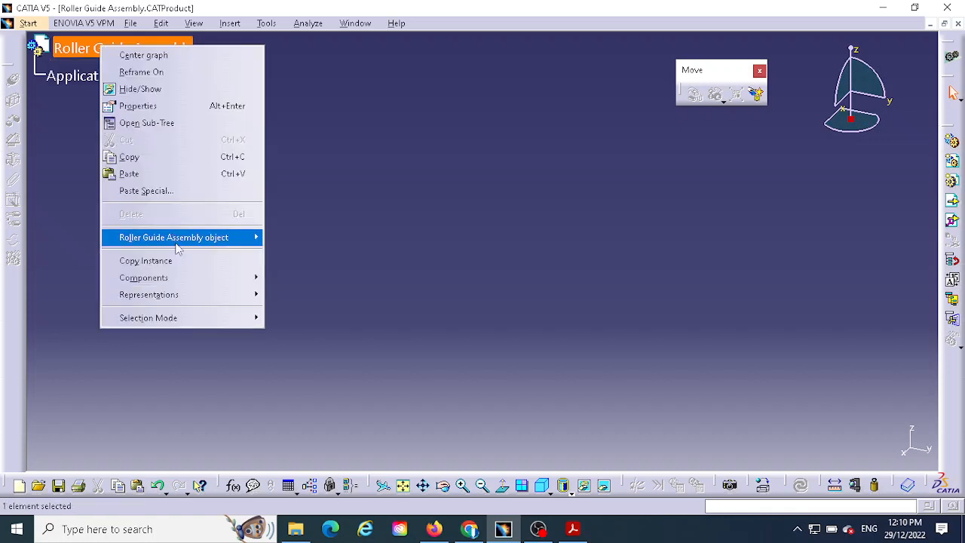
pyautogui.moveTo(180, 280)
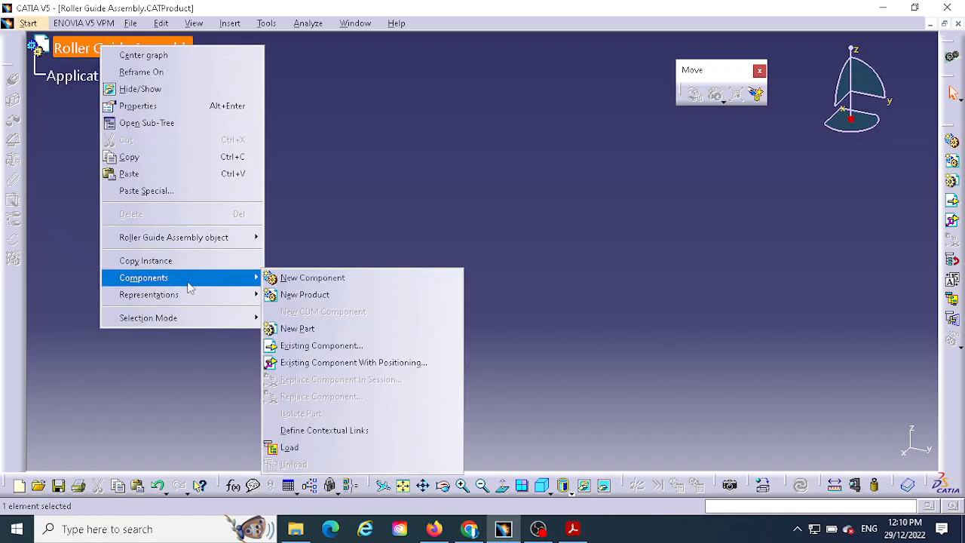
pyautogui.click(313, 347)
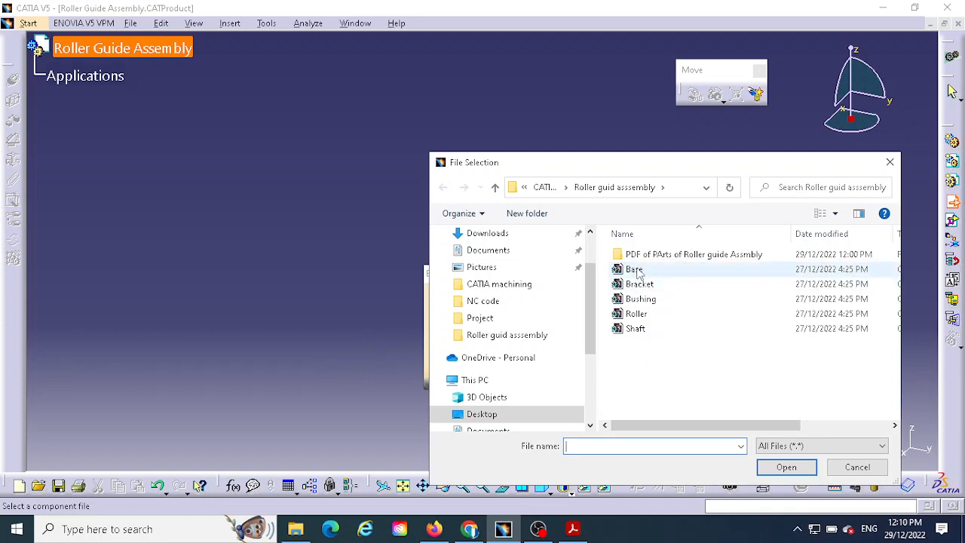
pyautogui.doubleClick(634, 269)
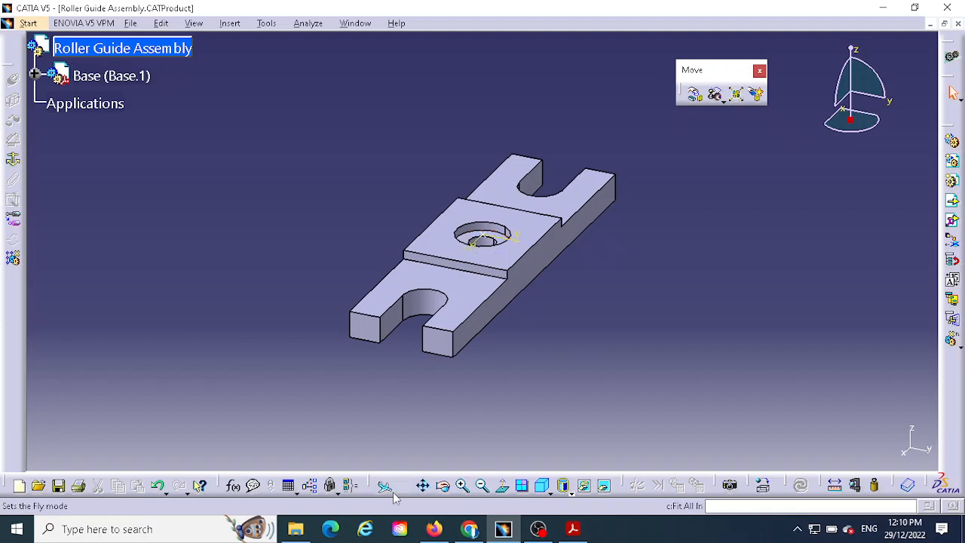
pyautogui.click(544, 488)
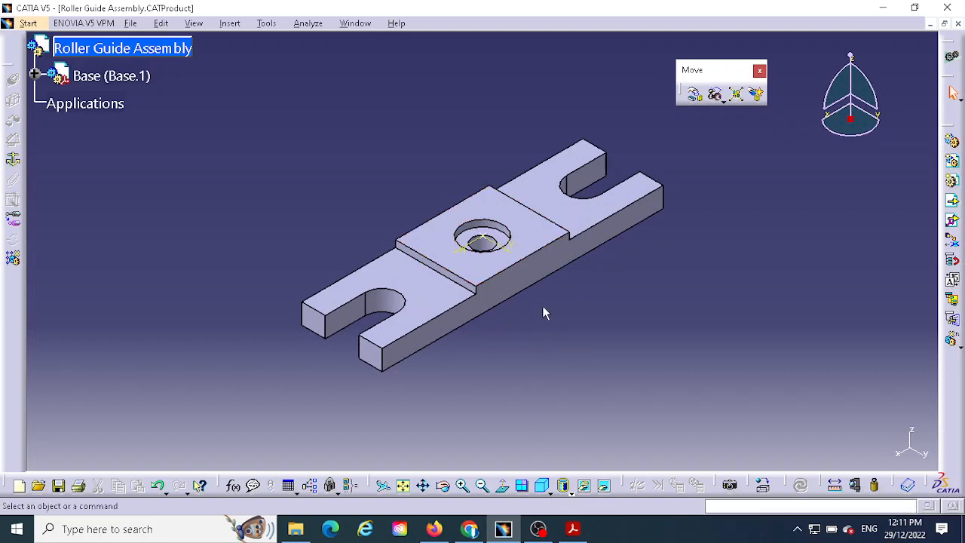
# Anchor the Base component in the assembly with a Fix Component constraint
pyautogui.moveTo(546, 317); pyautogui.dragTo(471, 321, button='middle')
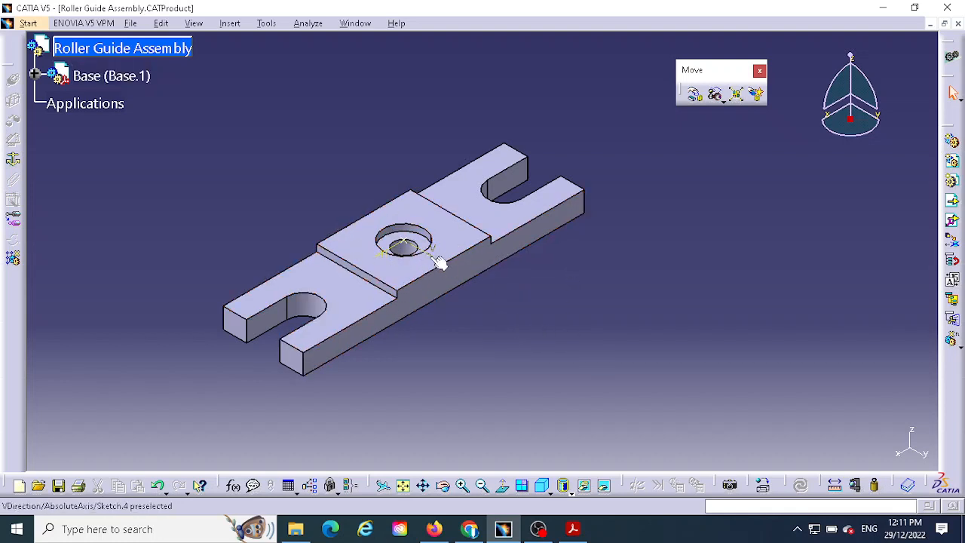
pyautogui.moveTo(389, 337); pyautogui.dragTo(321, 273, button='middle')
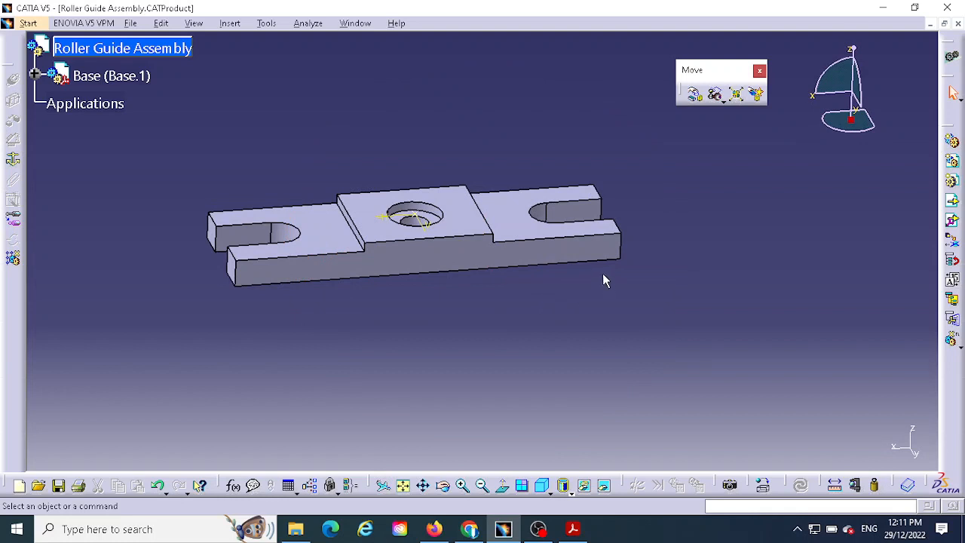
pyautogui.moveTo(603, 280)
pyautogui.mouseDown(button='middle')
pyautogui.moveTo(599, 274)
pyautogui.moveTo(620, 278)
pyautogui.mouseUp(button='middle')
pyautogui.moveTo(317, 282); pyautogui.dragTo(299, 299, button='middle')
pyautogui.moveTo(516, 249); pyautogui.dragTo(510, 271, button='middle')
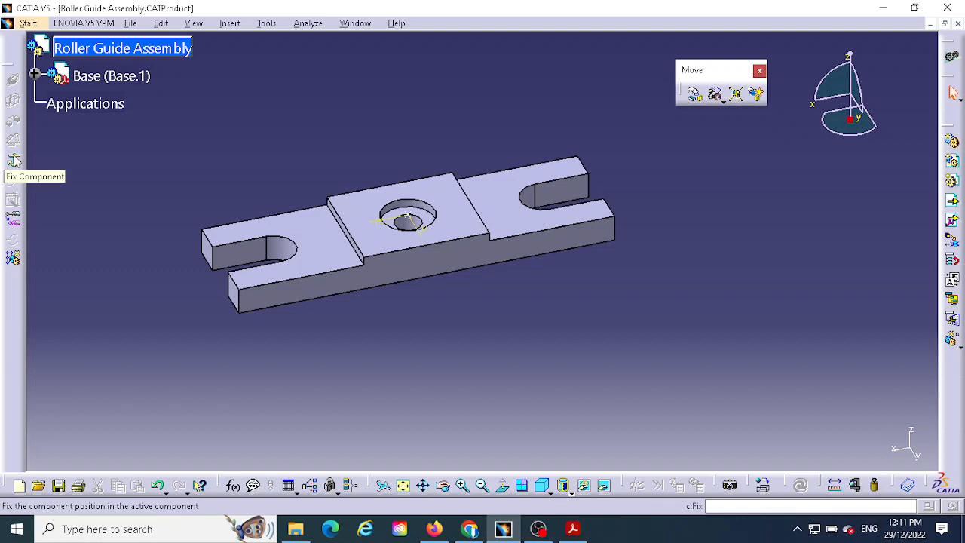
pyautogui.click(14, 160)
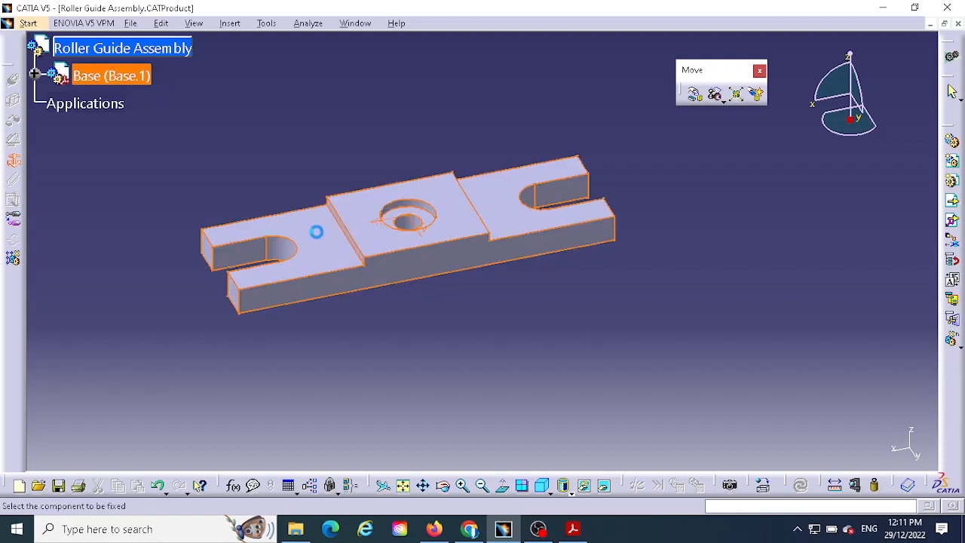
pyautogui.click(440, 262)
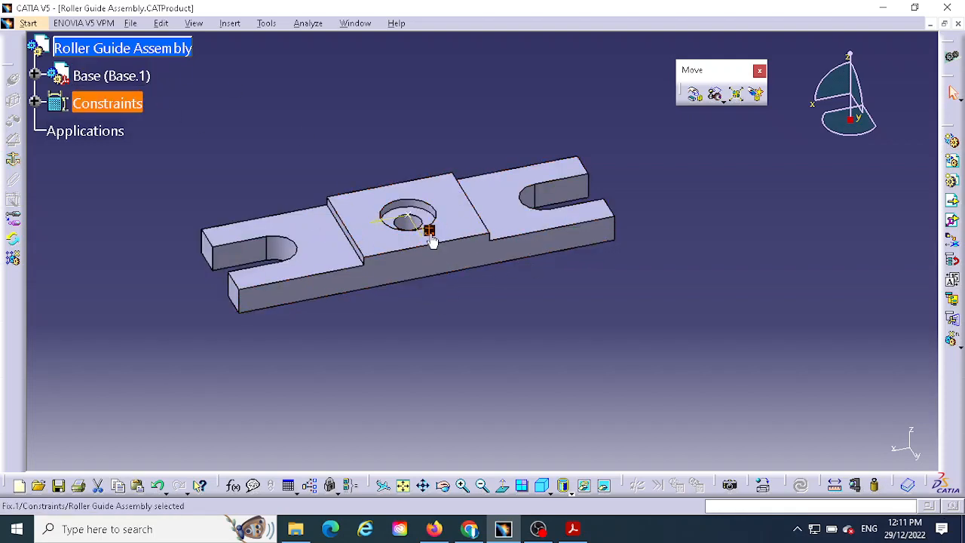
pyautogui.click(431, 231)
pyautogui.click(545, 339)
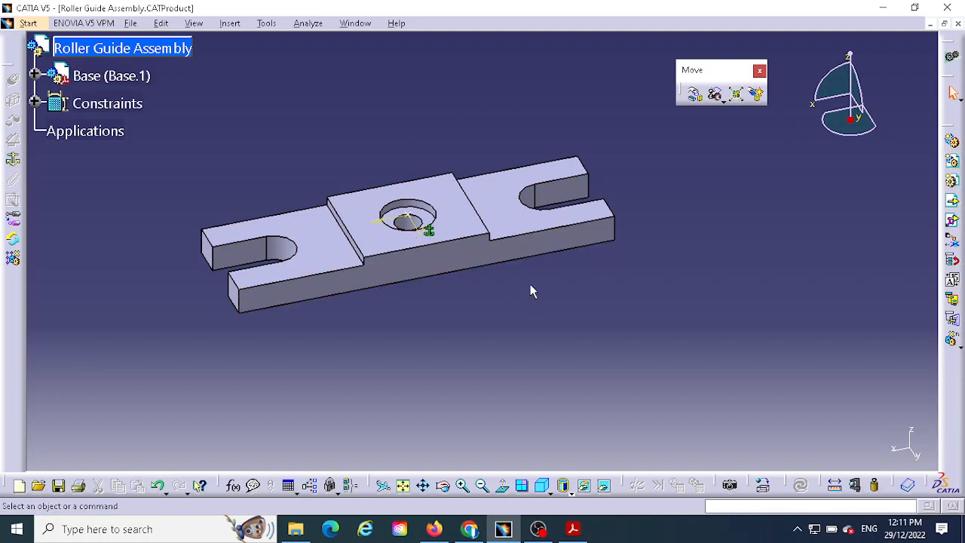
pyautogui.moveTo(531, 291); pyautogui.dragTo(555, 321, button='middle')
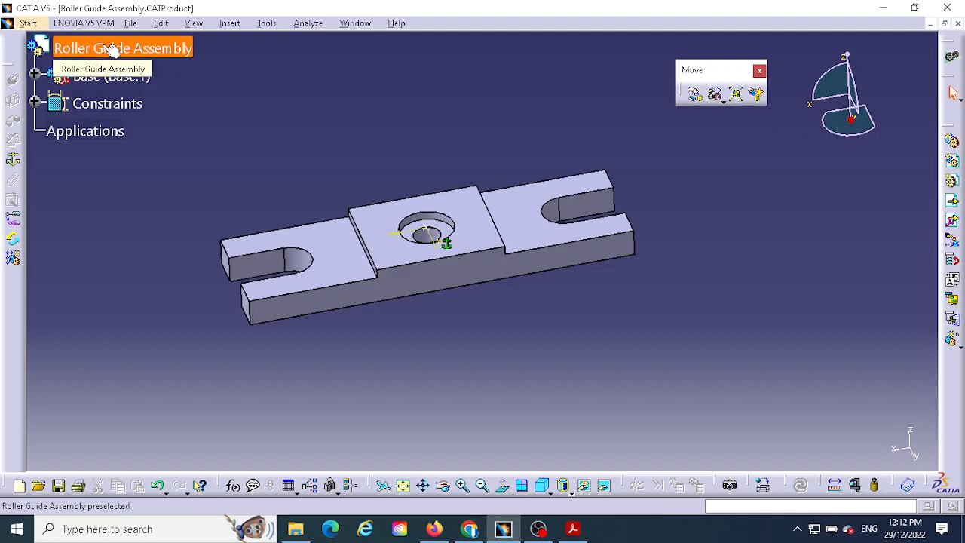
# Select the Roller Guide Assembly root and undock the Product Structure Tools toolbar so it floats above the Base model
pyautogui.click(184, 47)
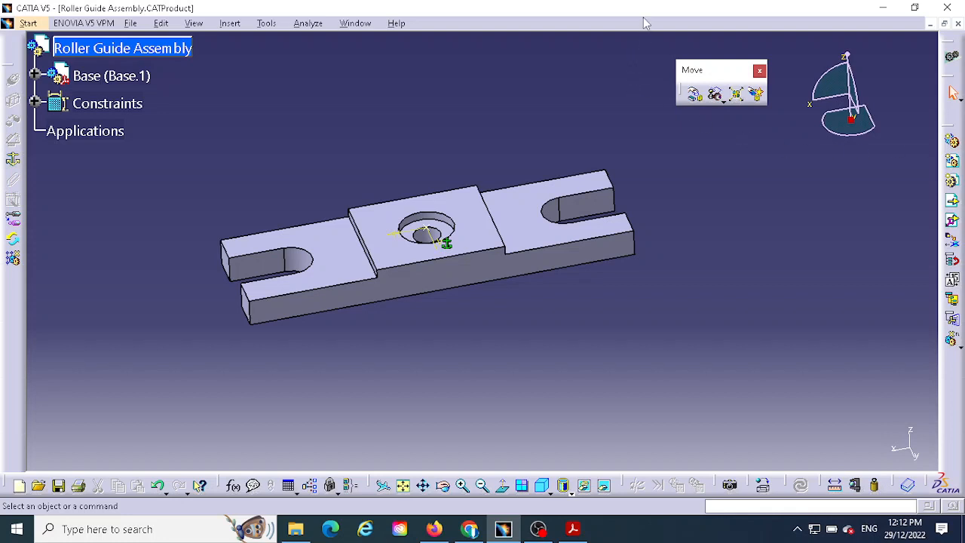
pyautogui.moveTo(643, 18); pyautogui.dragTo(619, 99)
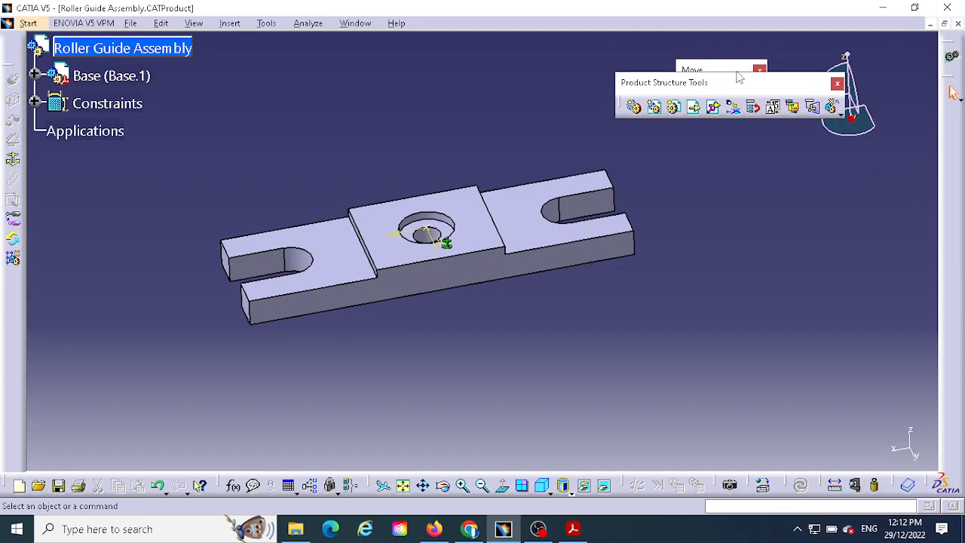
pyautogui.moveTo(706, 52); pyautogui.dragTo(705, 52)
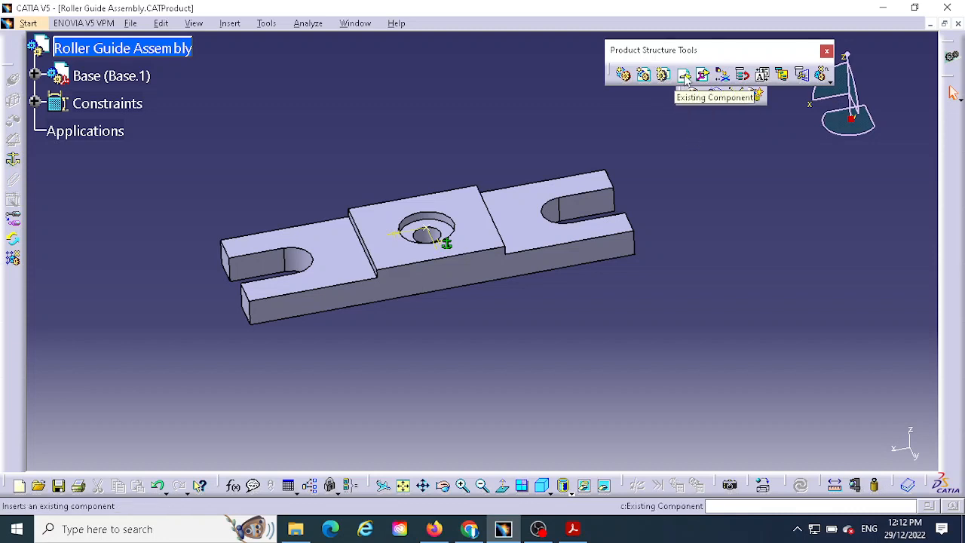
# Insert the Bracket, Bushing, Roller and Shaft files together into the Roller Guide Assembly as existing components
pyautogui.click(684, 76)
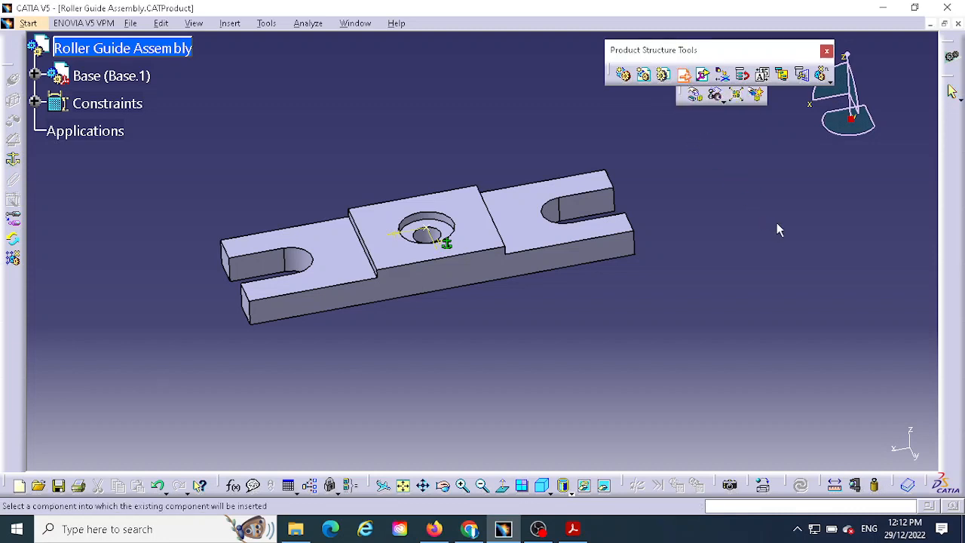
pyautogui.click(138, 48)
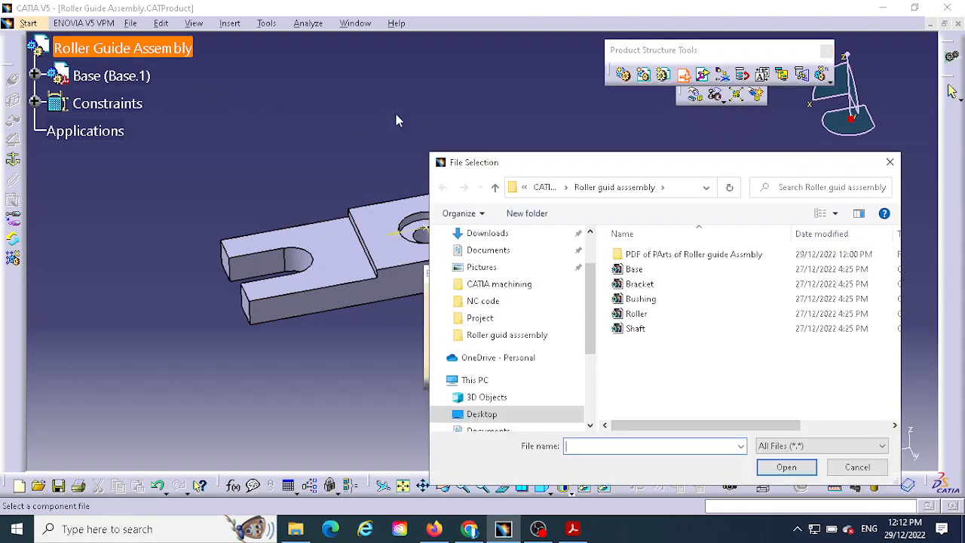
pyautogui.moveTo(657, 353); pyautogui.dragTo(626, 280)
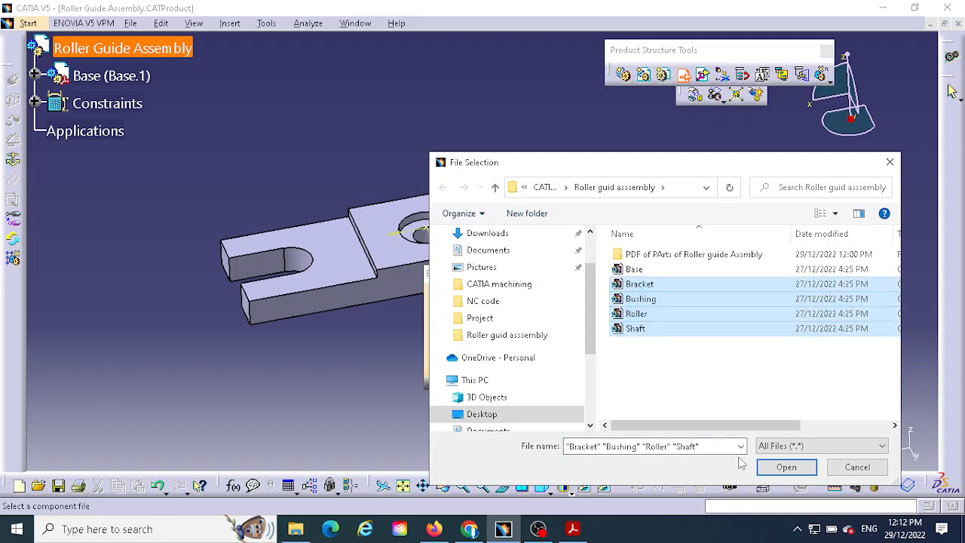
pyautogui.click(796, 472)
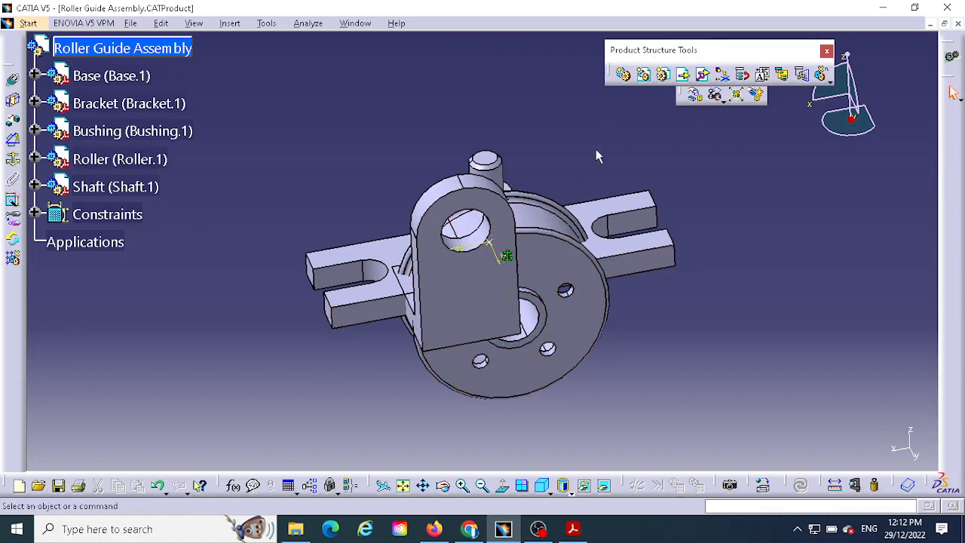
# Float the Move toolbar beside the Product Structure Tools toolbar and start the Manipulation command
pyautogui.moveTo(737, 50); pyautogui.dragTo(748, 47)
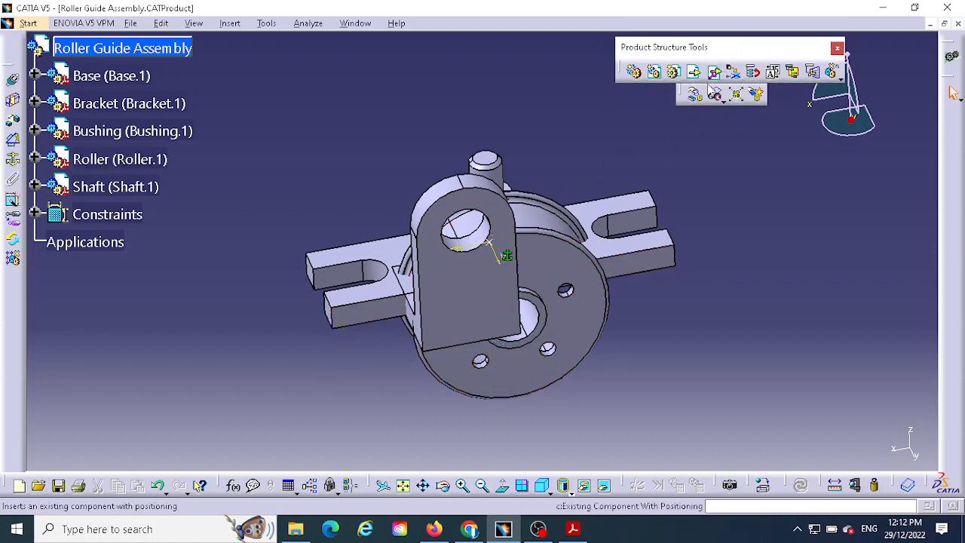
pyautogui.moveTo(688, 92); pyautogui.dragTo(737, 125)
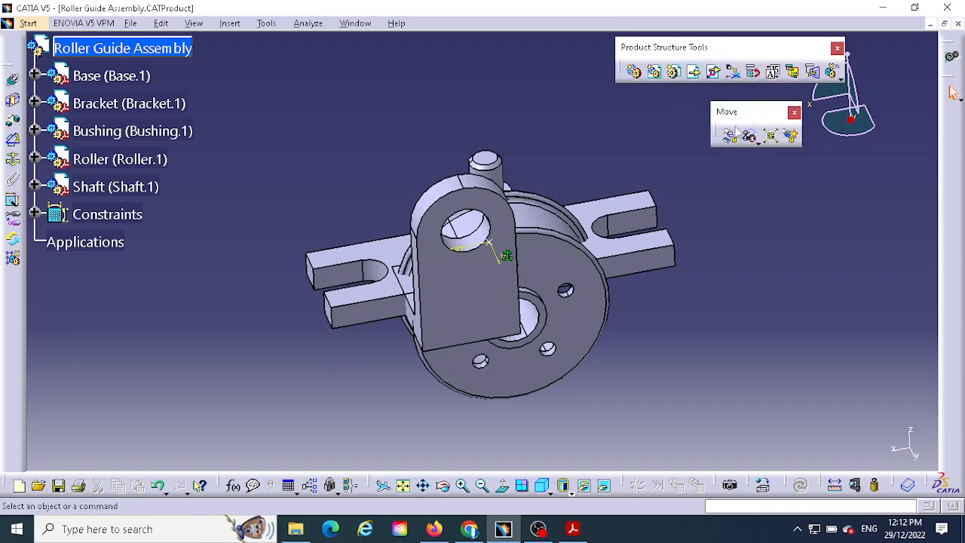
pyautogui.click(730, 137)
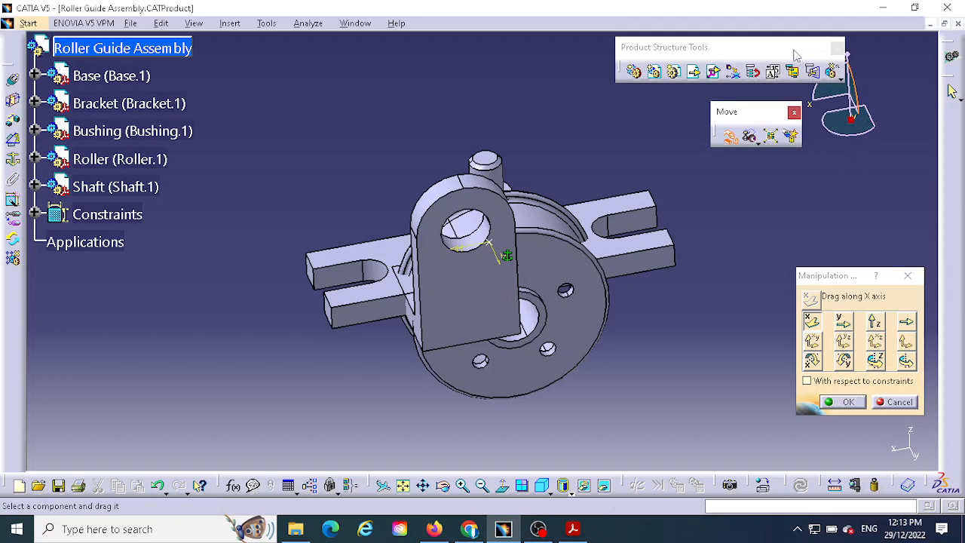
pyautogui.moveTo(751, 50); pyautogui.dragTo(710, 50)
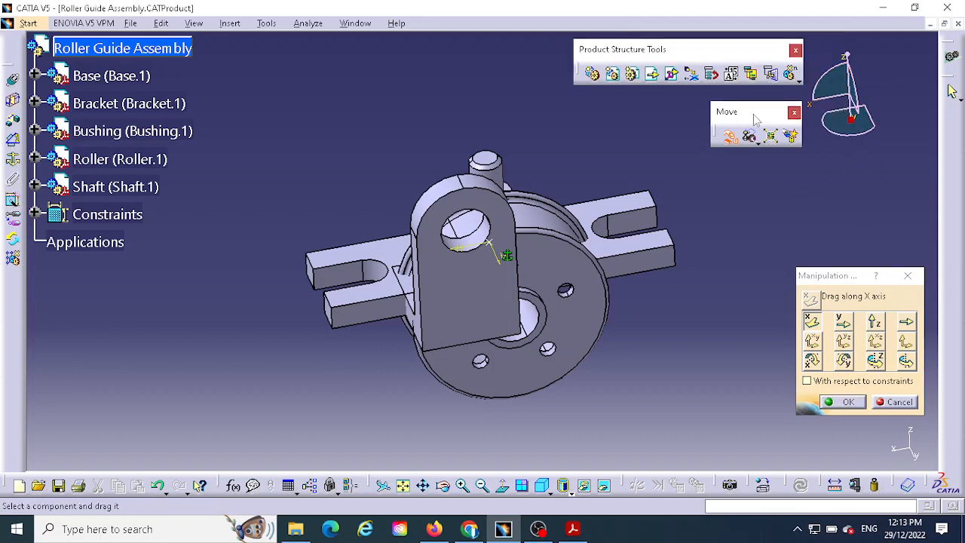
# Move the Bracket along the X axis clear of the Base, and raise the Roller along the Z axis above the Base
pyautogui.click(812, 322)
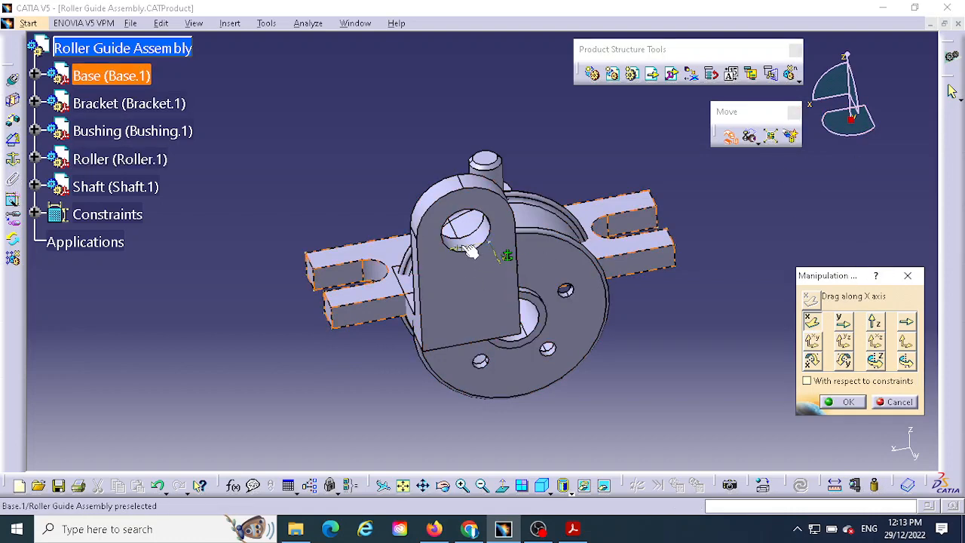
pyautogui.moveTo(475, 268); pyautogui.dragTo(247, 297)
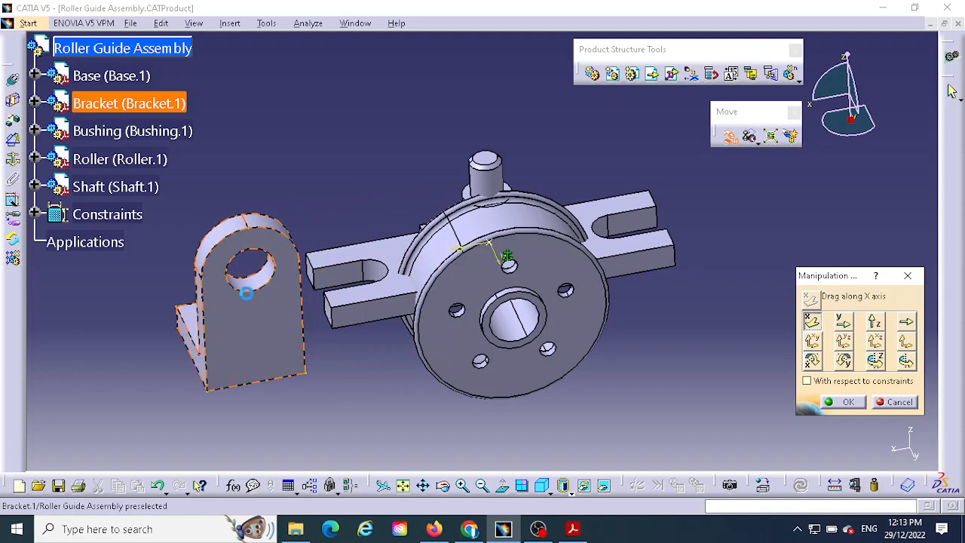
pyautogui.click(367, 386)
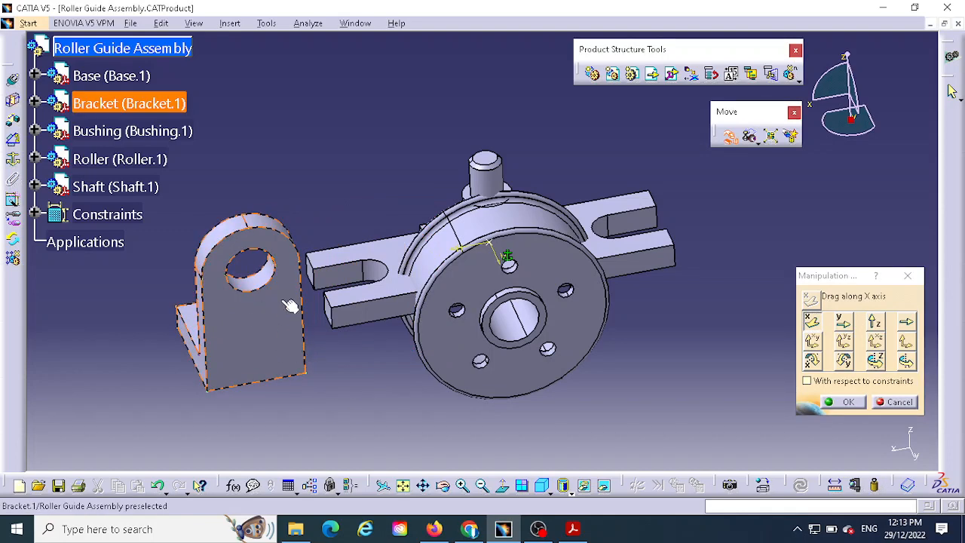
pyautogui.moveTo(549, 273)
pyautogui.mouseDown()
pyautogui.moveTo(814, 227)
pyautogui.moveTo(513, 164)
pyautogui.moveTo(730, 227)
pyautogui.moveTo(550, 259)
pyautogui.mouseUp()
pyautogui.click(875, 322)
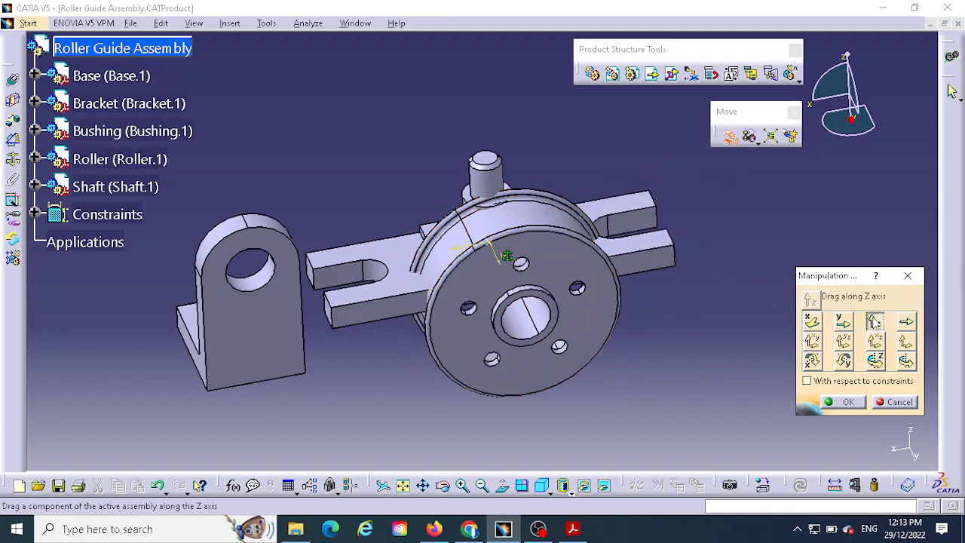
pyautogui.moveTo(562, 298); pyautogui.dragTo(507, 107)
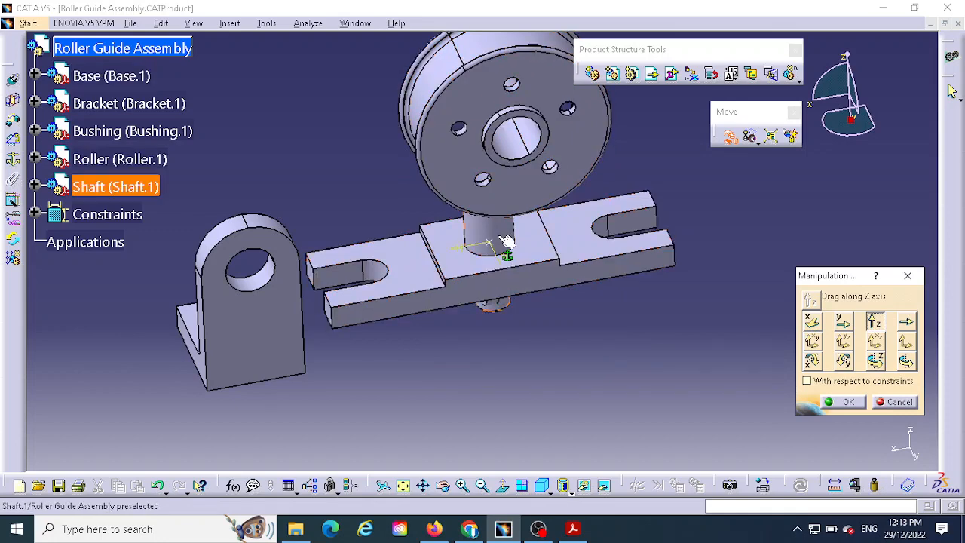
# Lower the Shaft along the Z axis below the Base and move the Bushing away from the Shaft, then accept the manipulation
pyautogui.moveTo(506, 241); pyautogui.dragTo(550, 325)
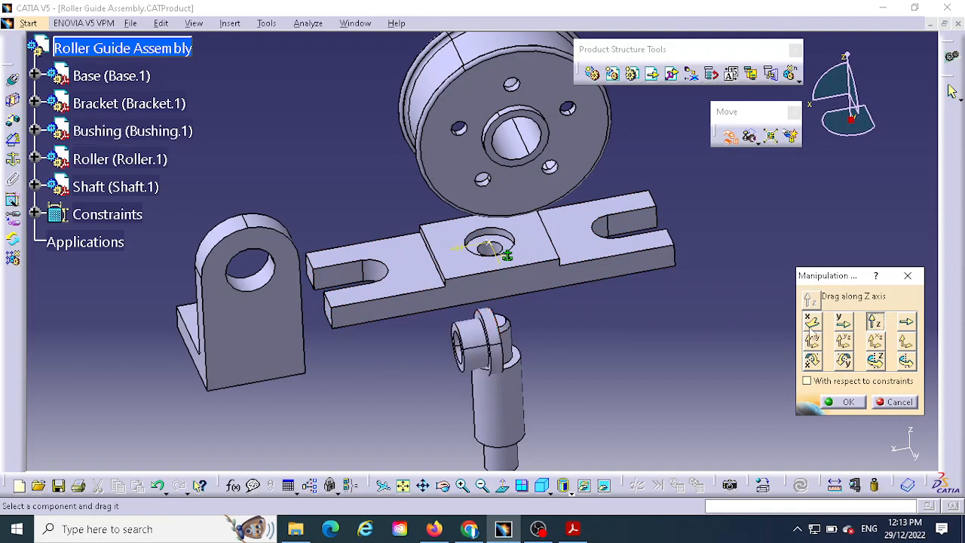
pyautogui.click(843, 322)
pyautogui.moveTo(487, 343); pyautogui.dragTo(701, 289)
pyautogui.click(812, 322)
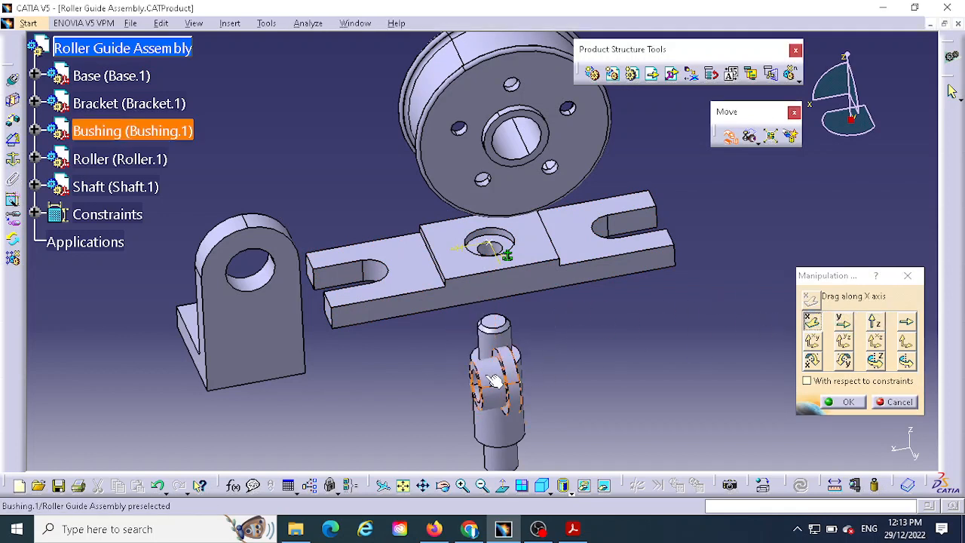
pyautogui.moveTo(494, 380); pyautogui.dragTo(675, 272)
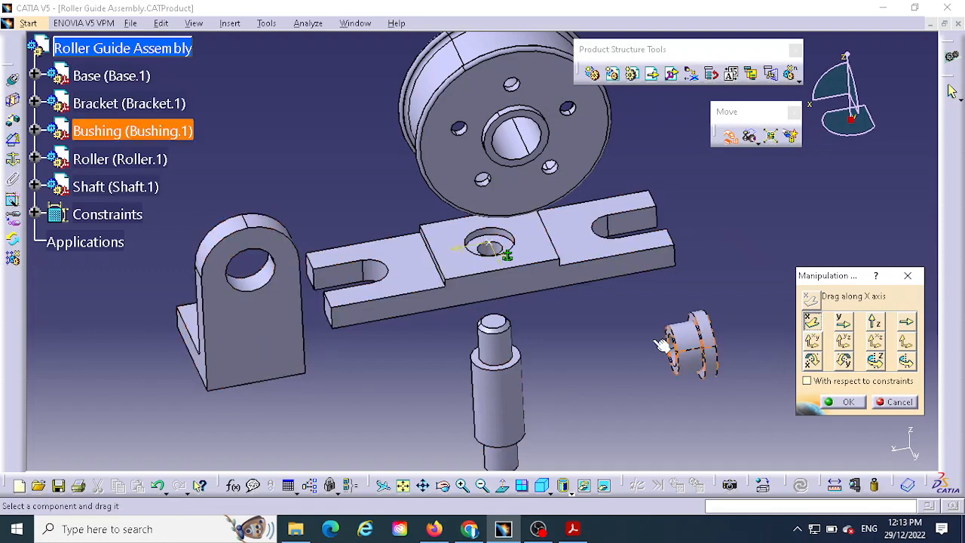
pyautogui.click(849, 402)
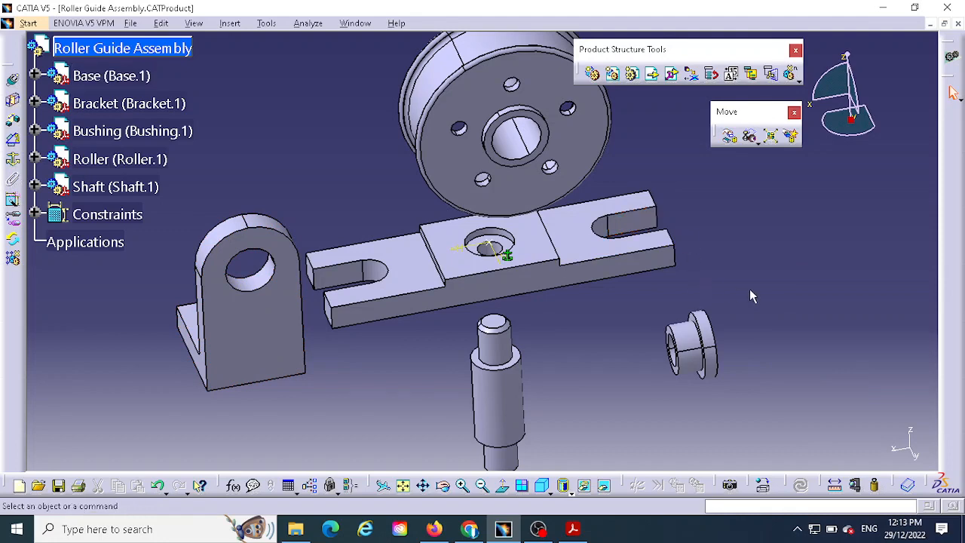
# Consult the Roller Guide Assembly parts list and sketch in LAB 2 Assembly.pdf, and return to the CATIA assembly
pyautogui.moveTo(749, 295); pyautogui.dragTo(751, 318, button='middle')
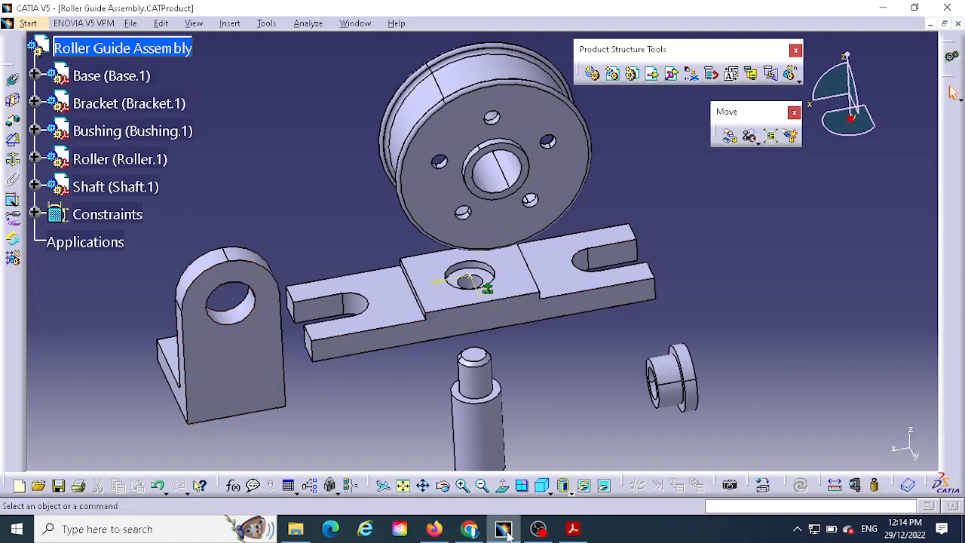
pyautogui.click(573, 529)
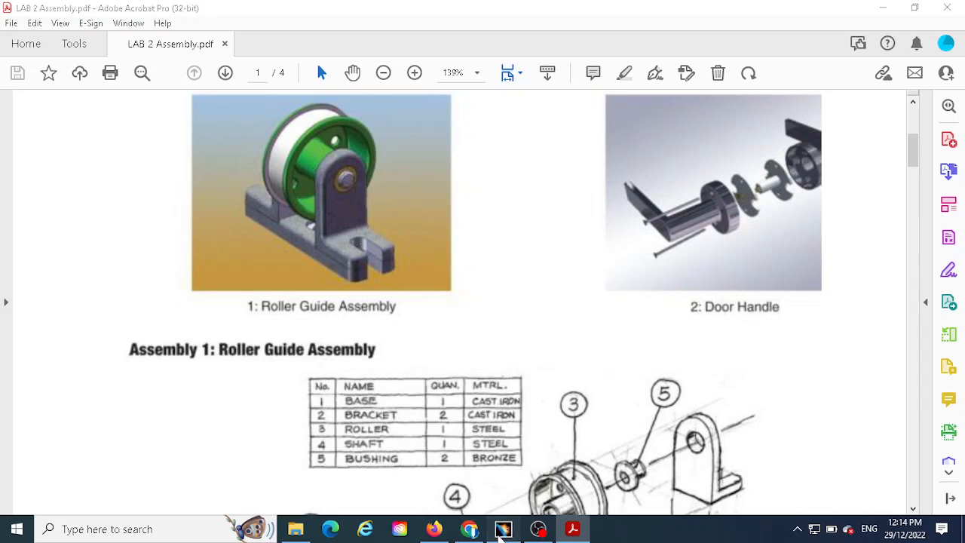
pyautogui.click(503, 529)
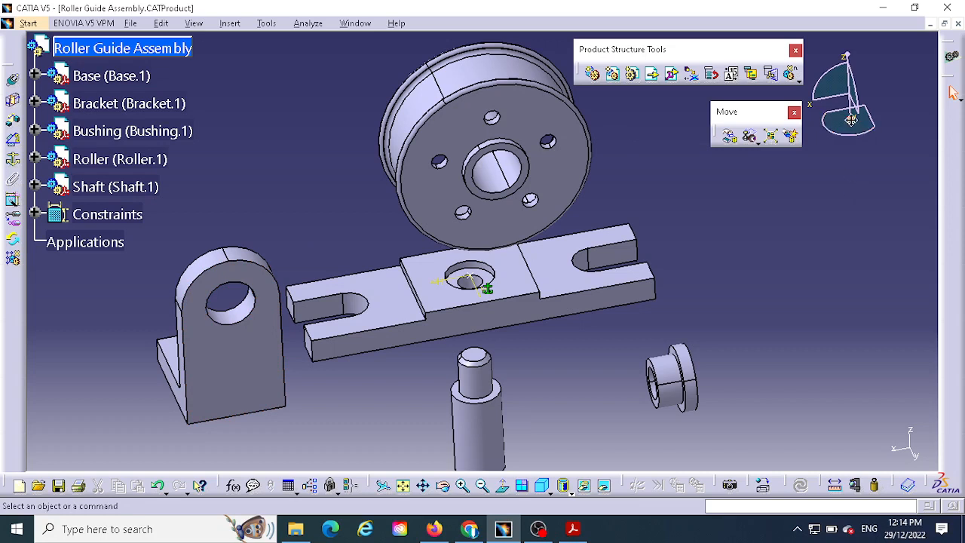
# Turn the Bracket with the compass until its slotted foot points away from the Base, reposition it beside the Base, and detach the compass
pyautogui.moveTo(850, 119); pyautogui.dragTo(243, 332)
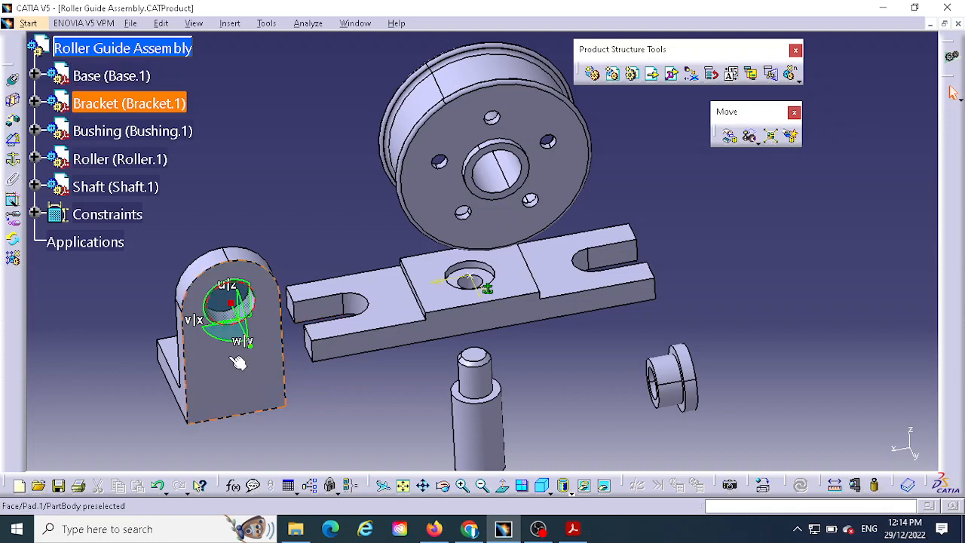
pyautogui.moveTo(216, 343); pyautogui.dragTo(357, 252)
pyautogui.moveTo(279, 287); pyautogui.dragTo(220, 272)
pyautogui.moveTo(210, 344); pyautogui.dragTo(221, 367)
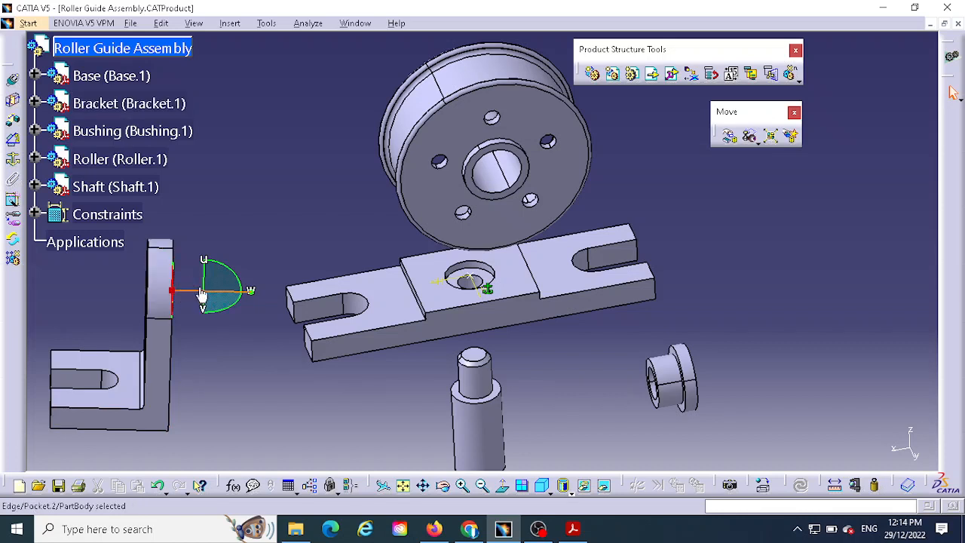
pyautogui.moveTo(203, 276); pyautogui.dragTo(298, 211)
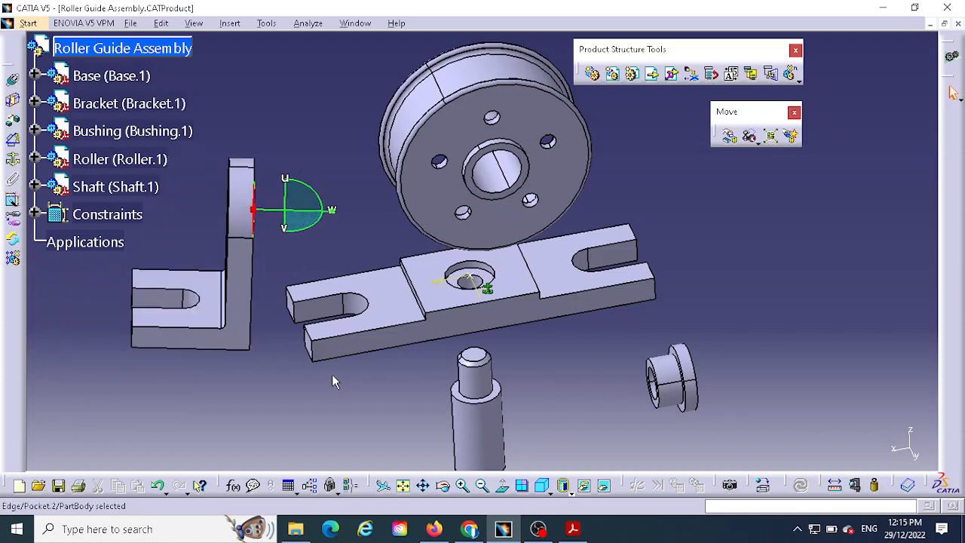
pyautogui.moveTo(378, 363); pyautogui.dragTo(395, 269, button='middle')
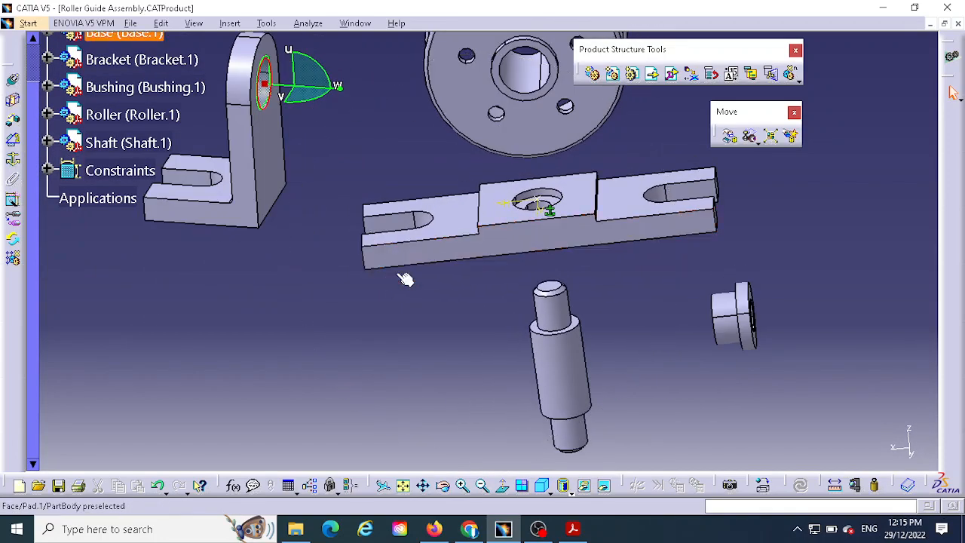
pyautogui.moveTo(266, 85); pyautogui.dragTo(847, 79)
pyautogui.moveTo(851, 119); pyautogui.dragTo(846, 201)
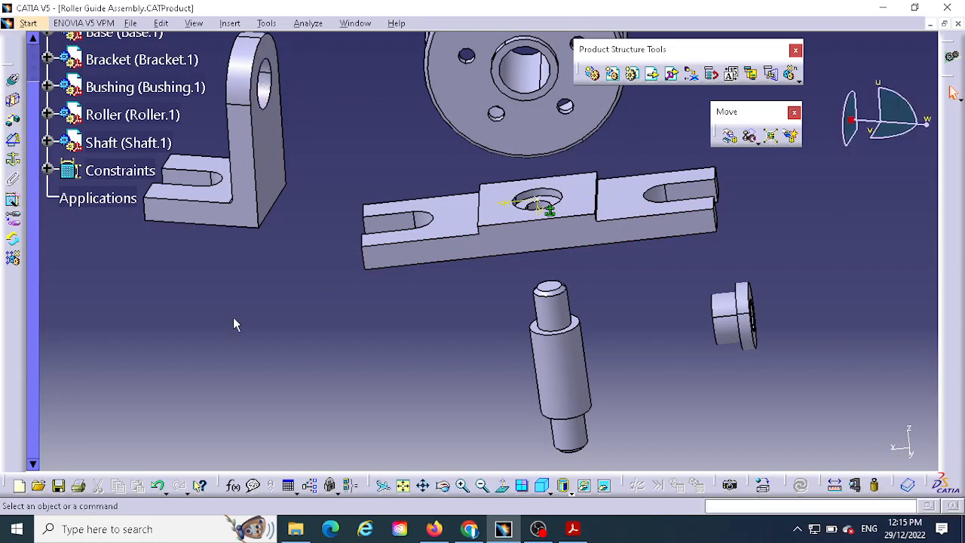
pyautogui.moveTo(233, 318); pyautogui.dragTo(339, 405, button='middle')
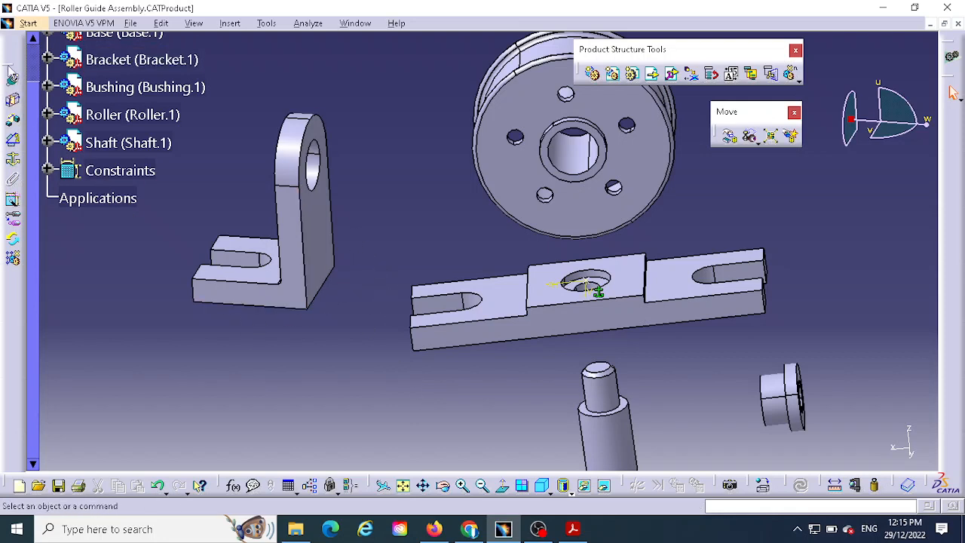
pyautogui.moveTo(300, 23); pyautogui.dragTo(301, 30)
pyautogui.moveTo(273, 94); pyautogui.dragTo(277, 92)
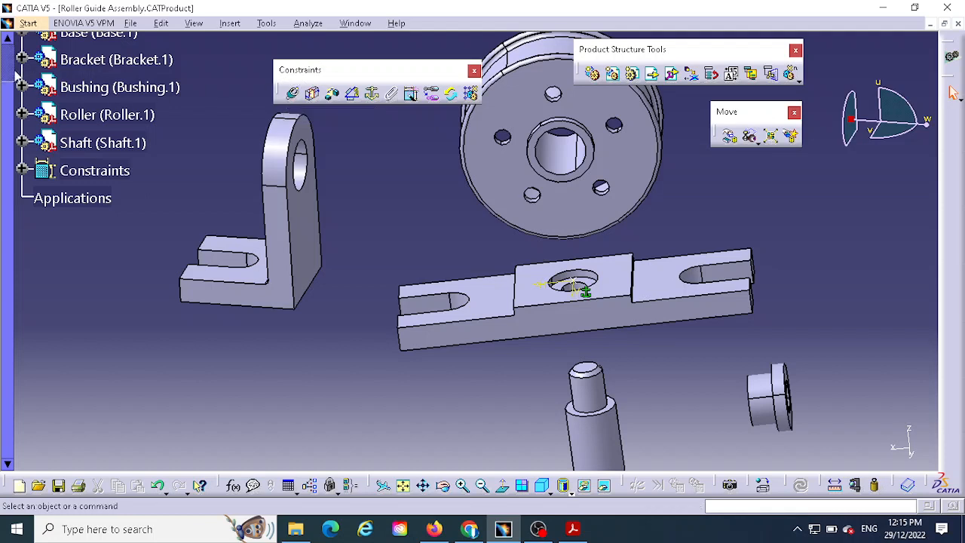
pyautogui.moveTo(12, 70); pyautogui.dragTo(6, 55)
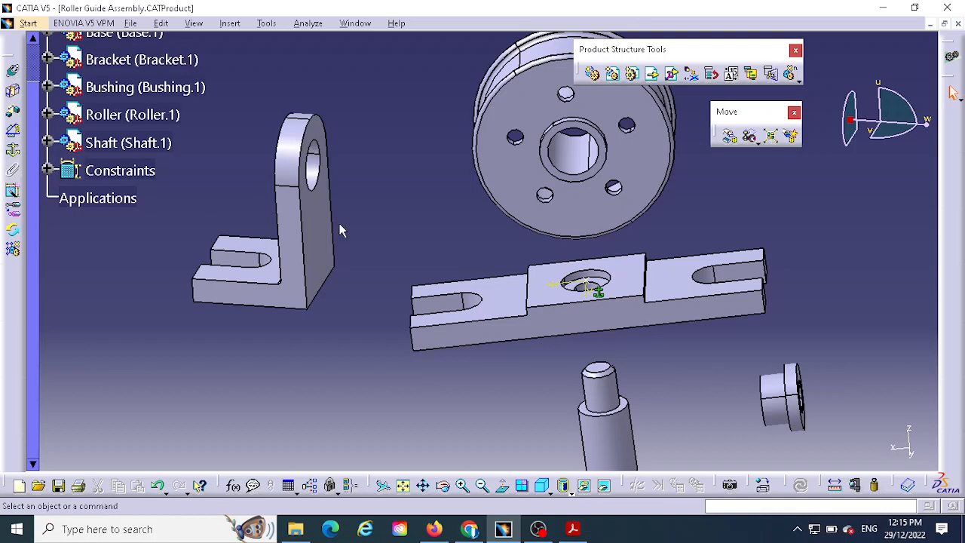
# Start a Coincidence constraint and set its Assistant message not to prompt in the future
pyautogui.click(13, 73)
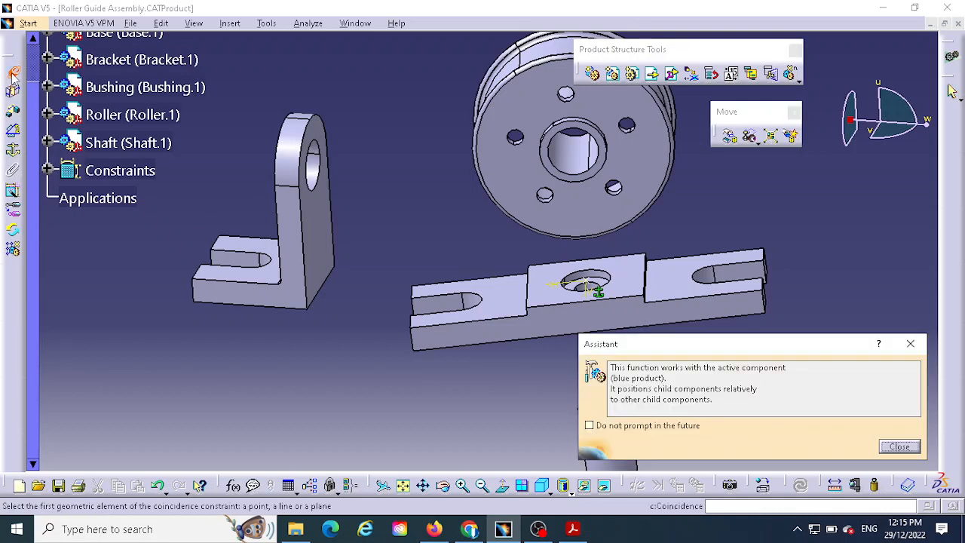
pyautogui.click(589, 425)
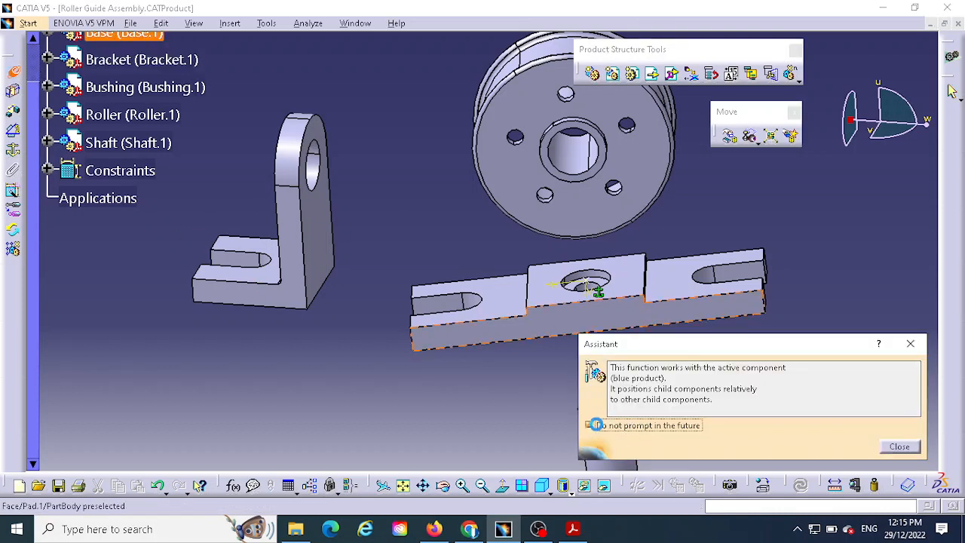
pyautogui.click(899, 447)
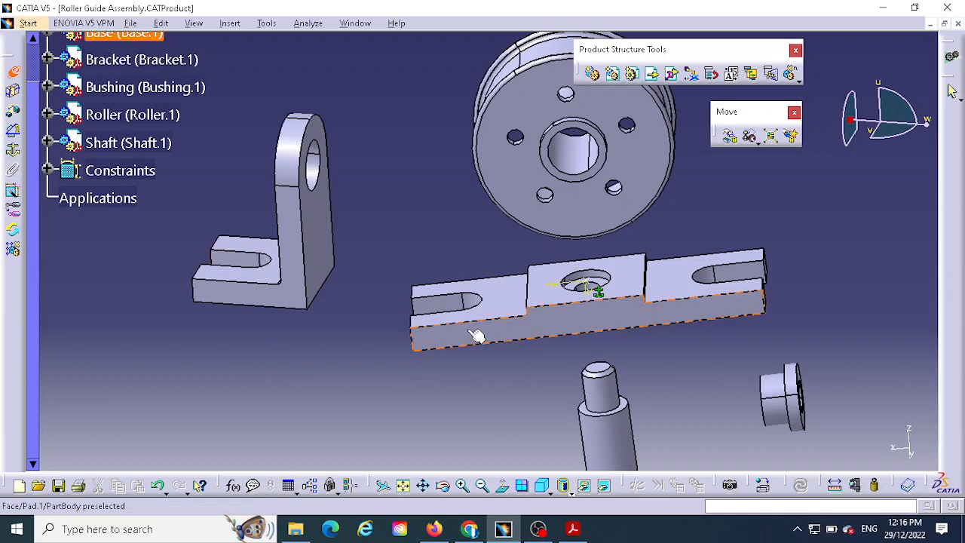
# Make the Bracket's slot axis coincident with the axis of the Base slot nearest the Bracket, and update the assembly
pyautogui.click(271, 265)
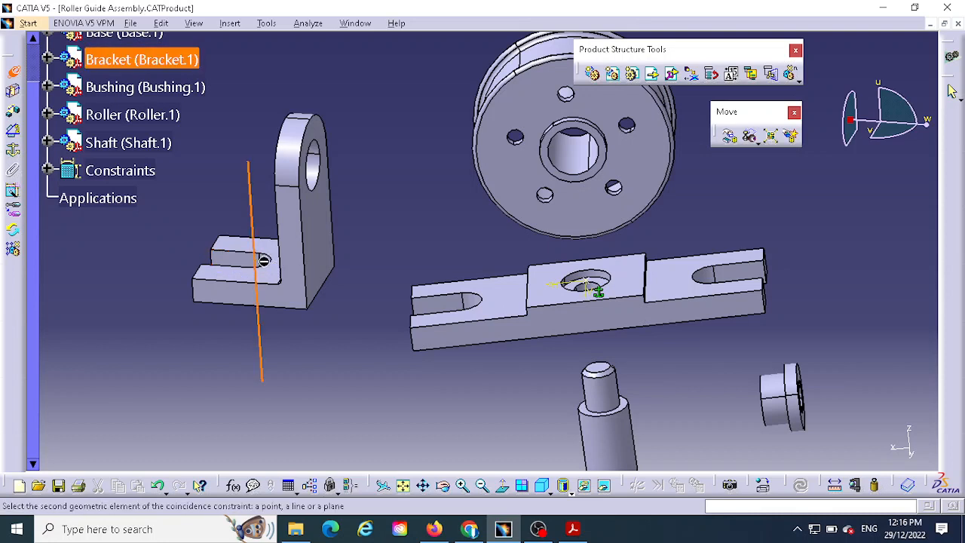
pyautogui.click(475, 310)
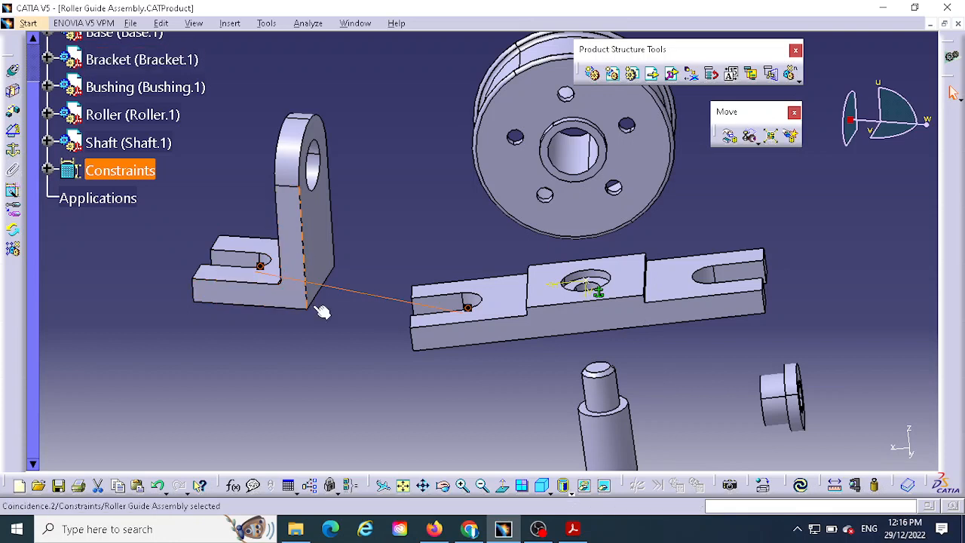
pyautogui.click(801, 486)
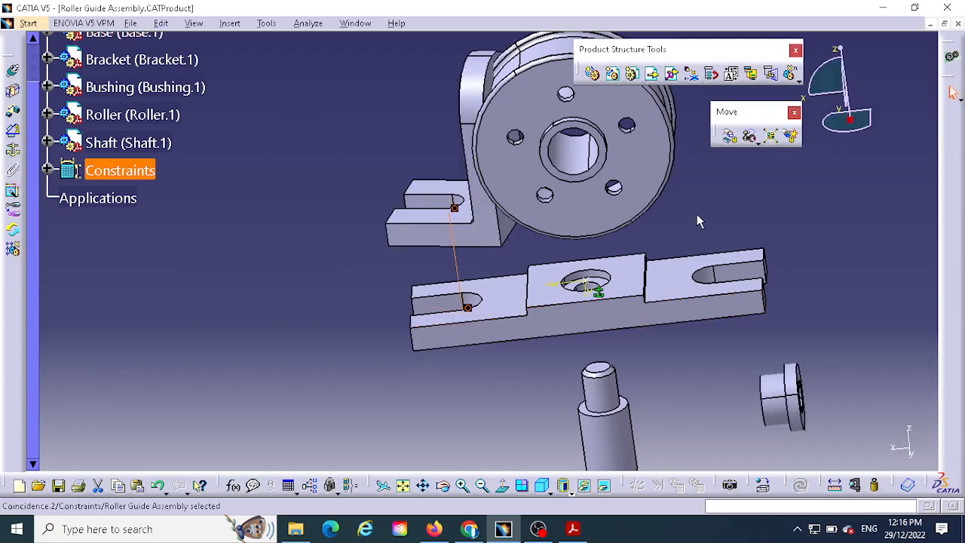
pyautogui.moveTo(698, 218); pyautogui.dragTo(632, 242, button='middle')
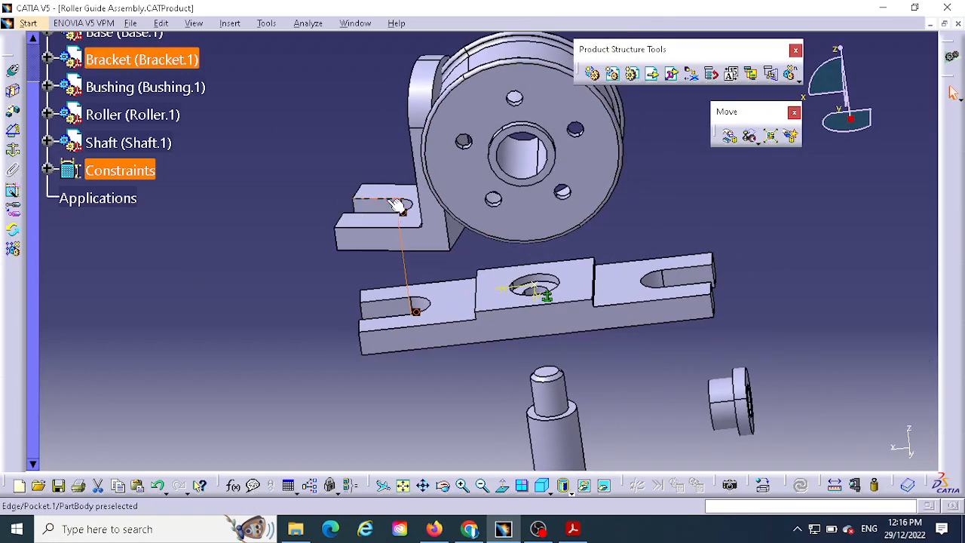
# Make the side face of the Base's raised centre coincident with the Bracket's back face, using the Opposite orientation
pyautogui.moveTo(464, 275); pyautogui.dragTo(425, 313, button='middle')
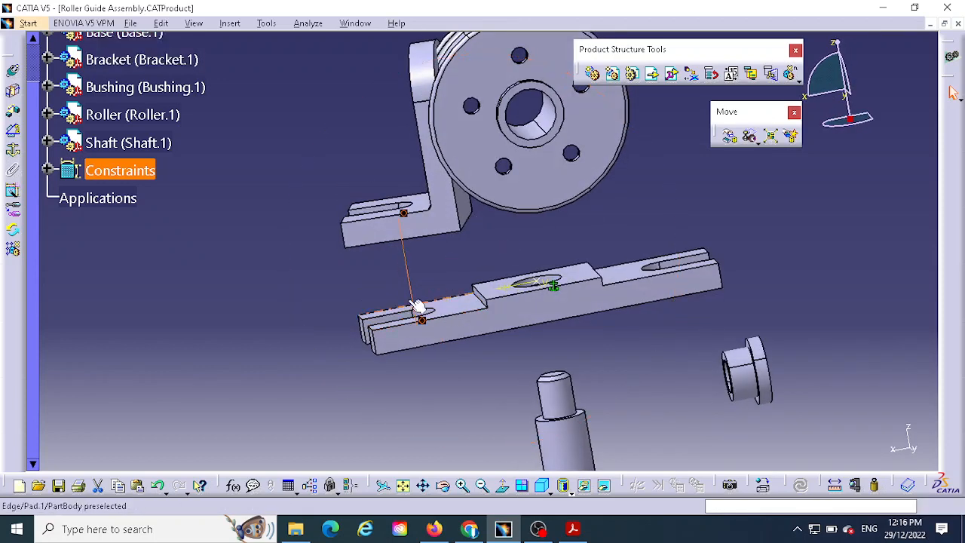
pyautogui.moveTo(444, 268); pyautogui.dragTo(452, 353, button='middle')
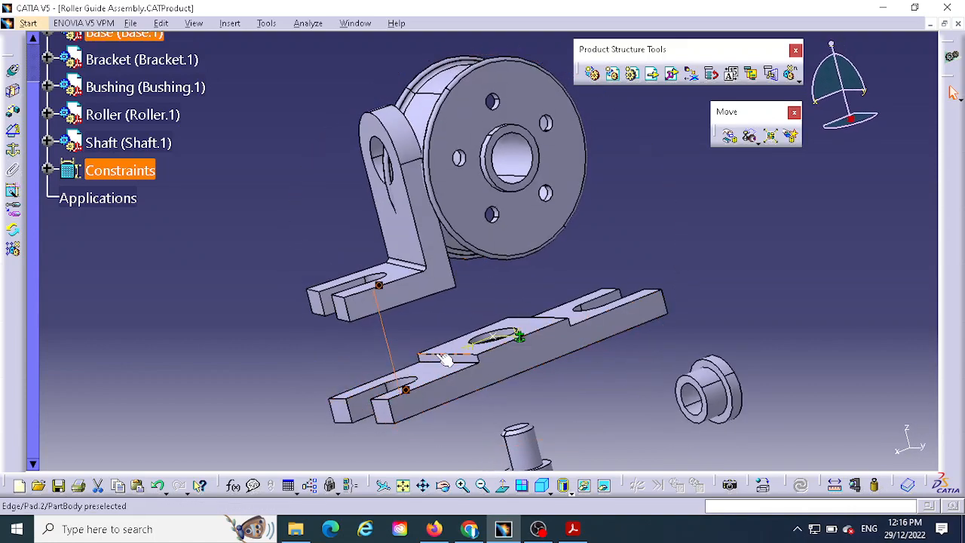
pyautogui.moveTo(502, 304); pyautogui.dragTo(505, 245, button='middle')
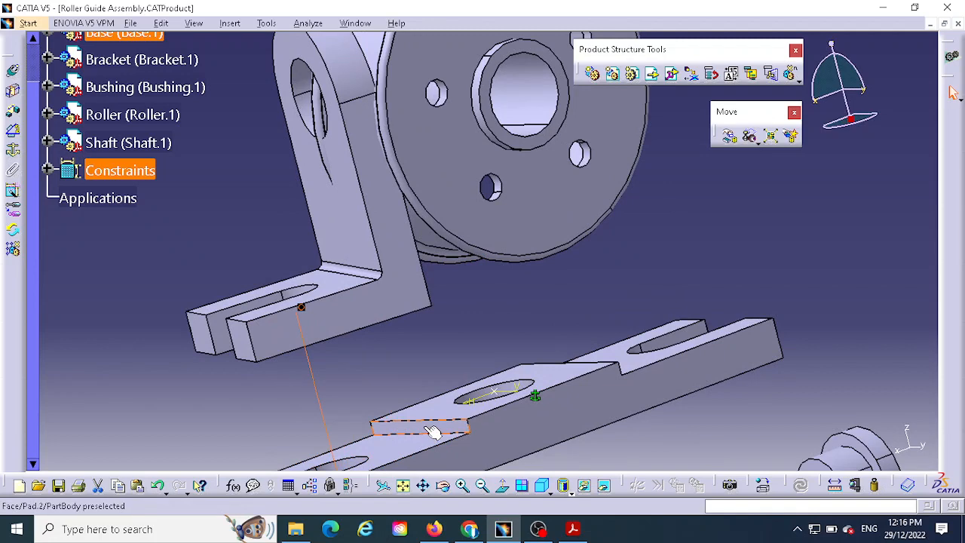
pyautogui.click(14, 72)
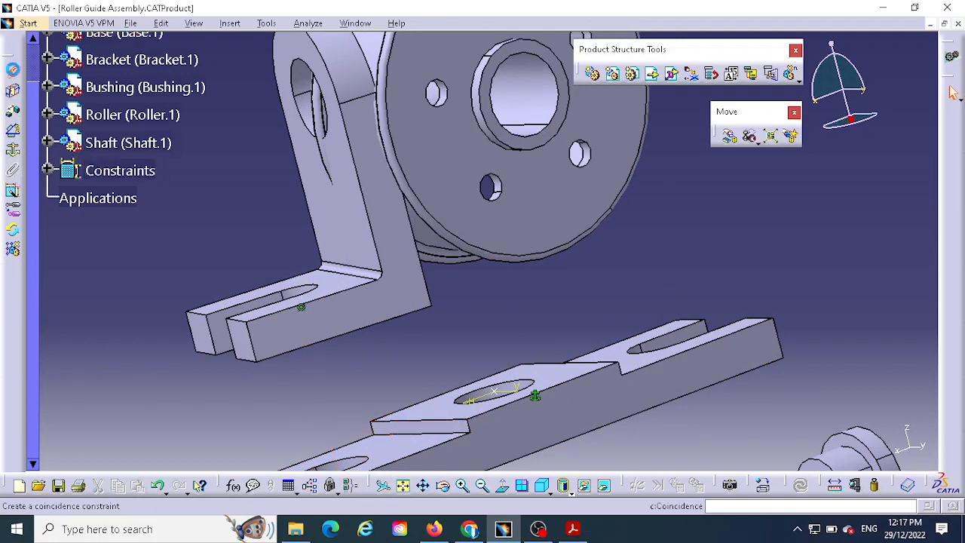
pyautogui.click(409, 429)
pyautogui.moveTo(497, 309); pyautogui.dragTo(400, 329, button='middle')
pyautogui.click(372, 272)
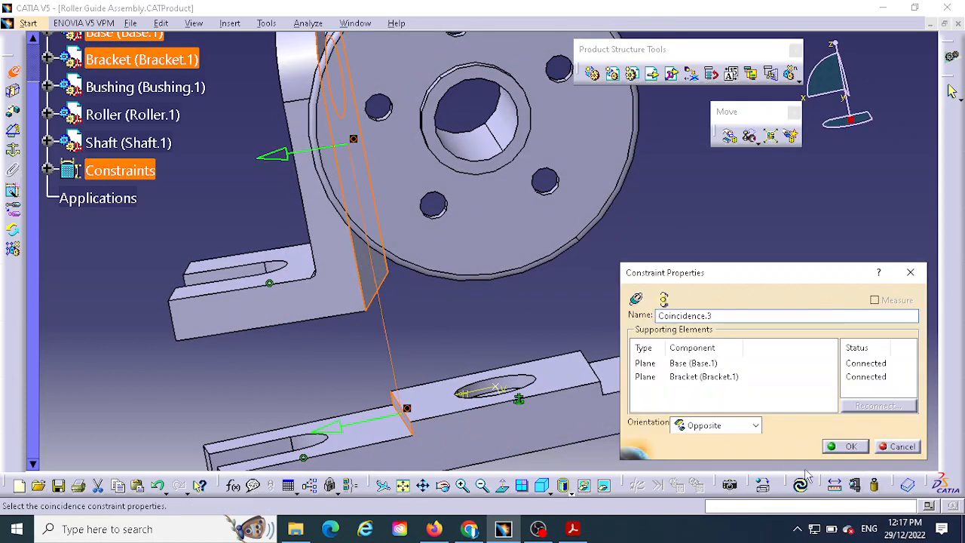
pyautogui.click(849, 447)
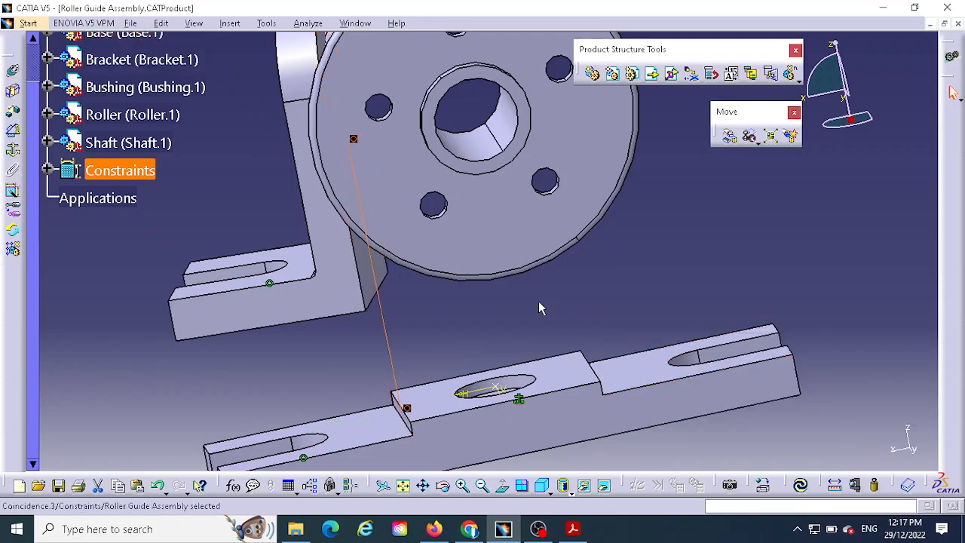
# Put the underside of the Bracket's foot in contact with the Base's lowered slotted face, and update the assembly
pyautogui.moveTo(567, 318); pyautogui.dragTo(590, 311, button='middle')
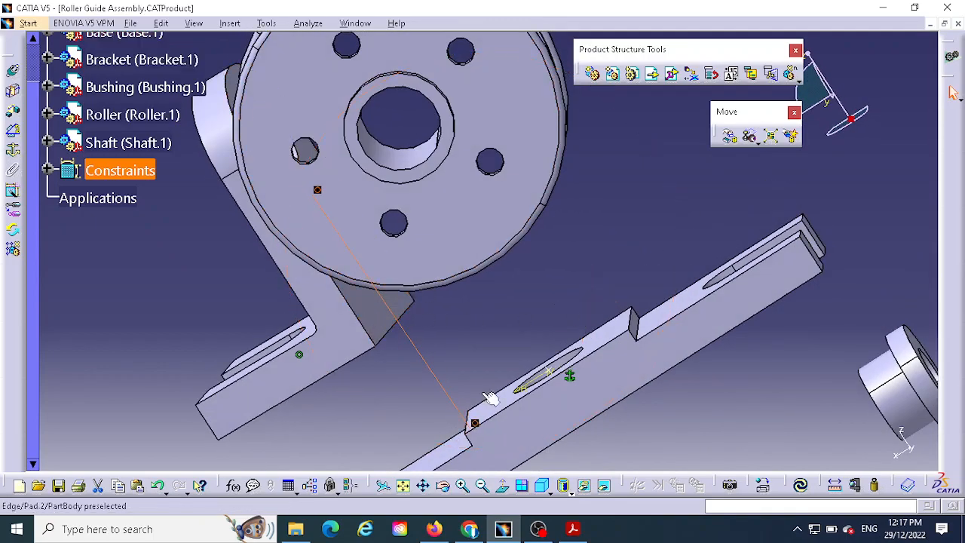
pyautogui.moveTo(533, 257); pyautogui.dragTo(498, 280, button='middle')
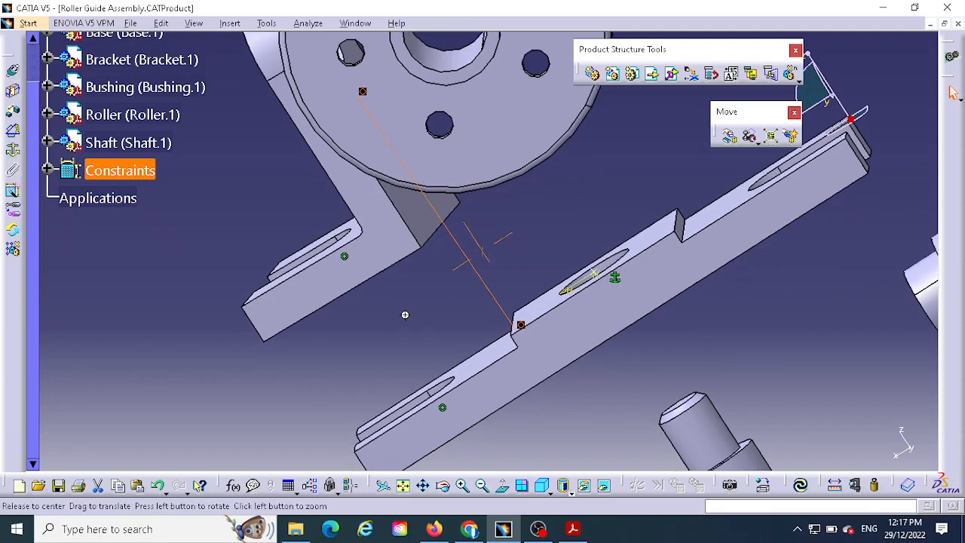
pyautogui.moveTo(403, 312); pyautogui.dragTo(379, 244, button='middle')
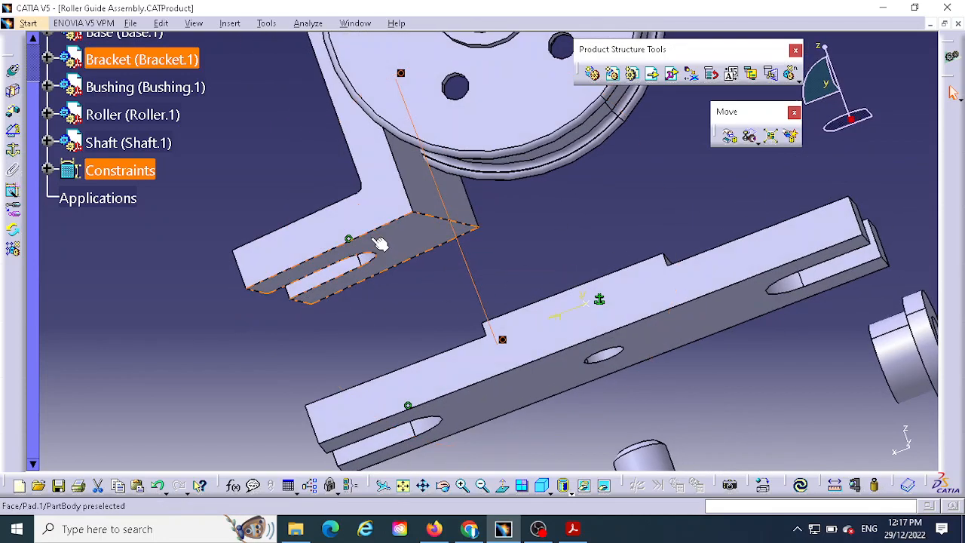
pyautogui.click(14, 92)
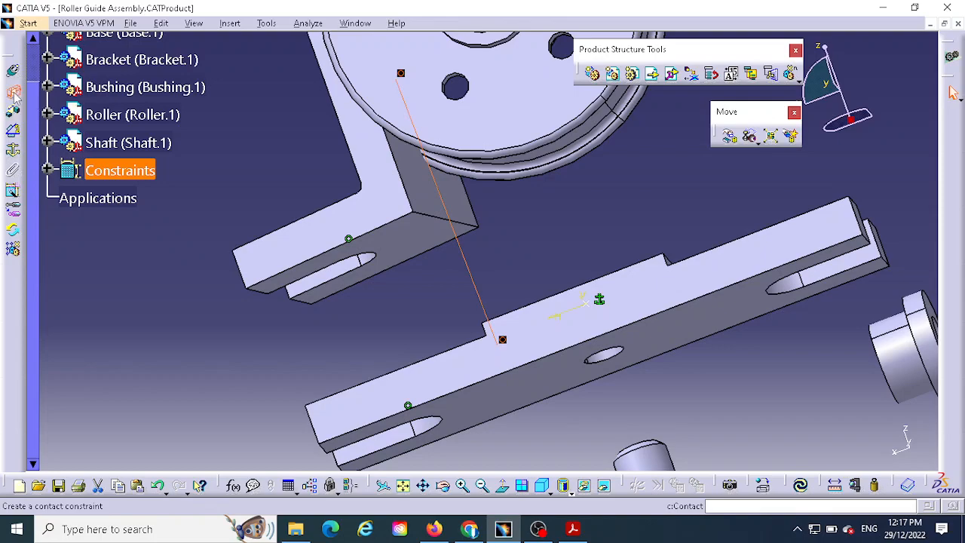
pyautogui.click(406, 243)
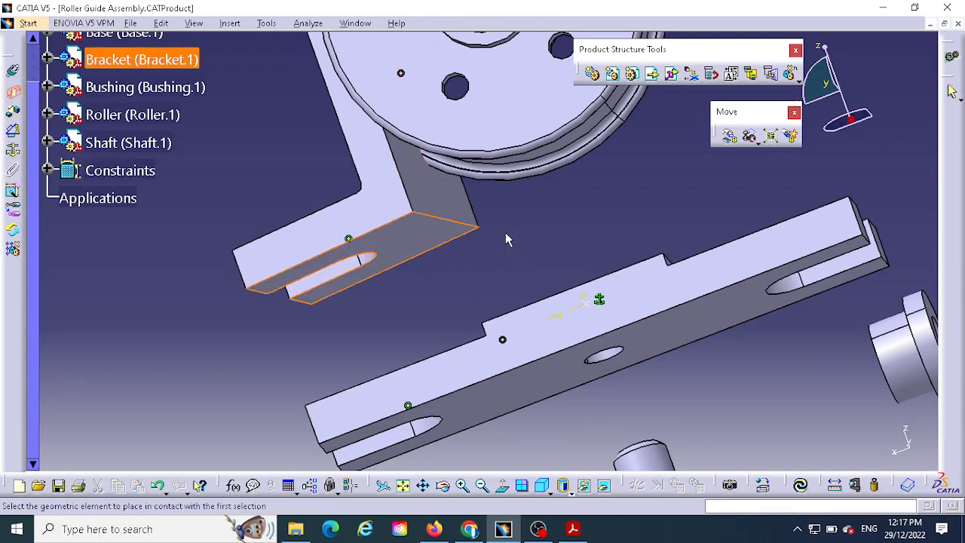
pyautogui.moveTo(505, 240); pyautogui.dragTo(460, 351, button='middle')
pyautogui.click(461, 348)
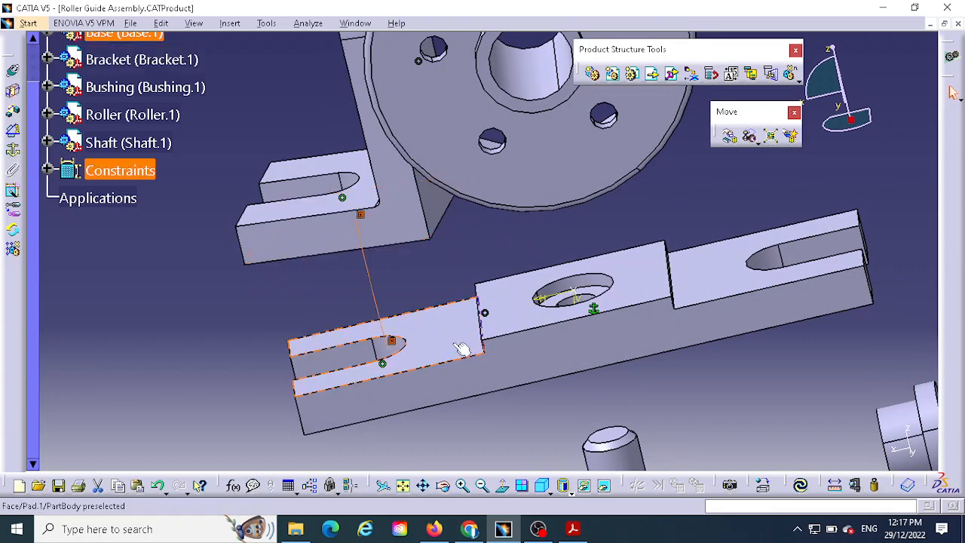
pyautogui.click(800, 485)
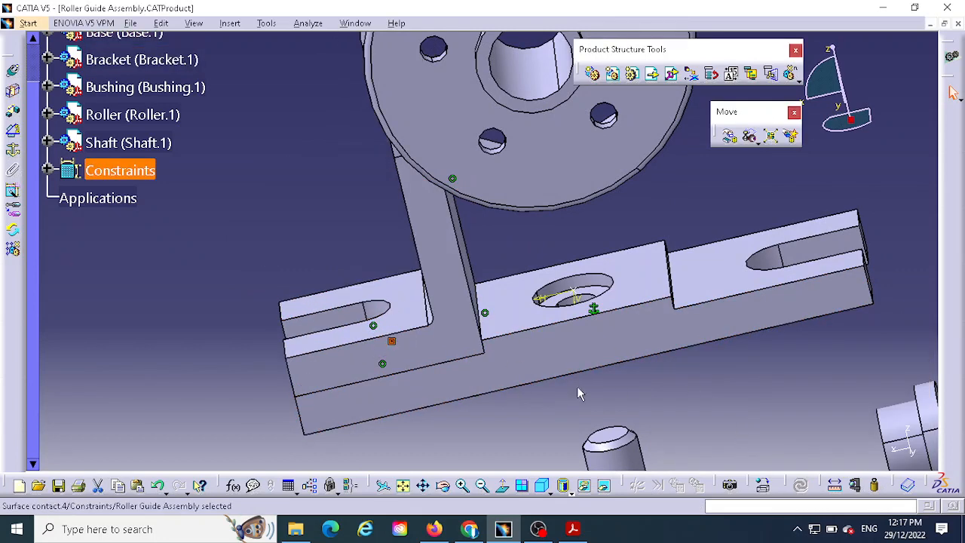
# Insert the Bracket file into the assembly as a second existing component
pyautogui.moveTo(577, 386); pyautogui.dragTo(644, 346, button='middle')
pyautogui.moveTo(397, 289); pyautogui.dragTo(652, 196, button='middle')
pyautogui.moveTo(392, 360); pyautogui.dragTo(352, 255, button='middle')
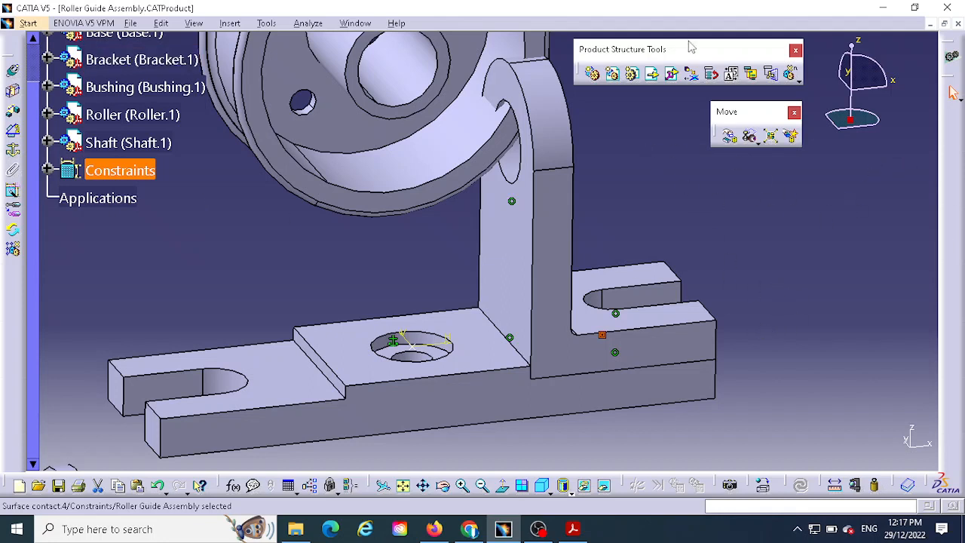
pyautogui.click(652, 75)
pyautogui.click(510, 319)
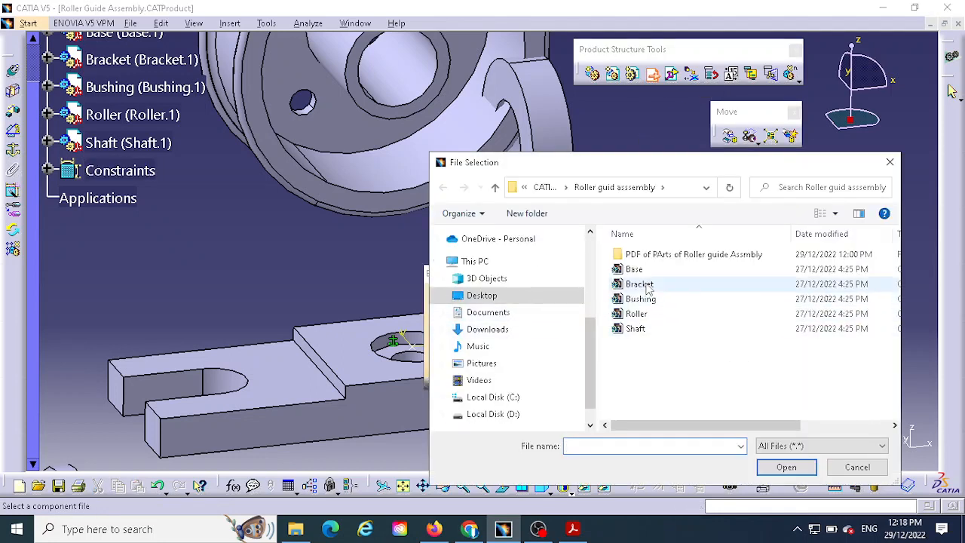
pyautogui.click(641, 284)
pyautogui.click(787, 468)
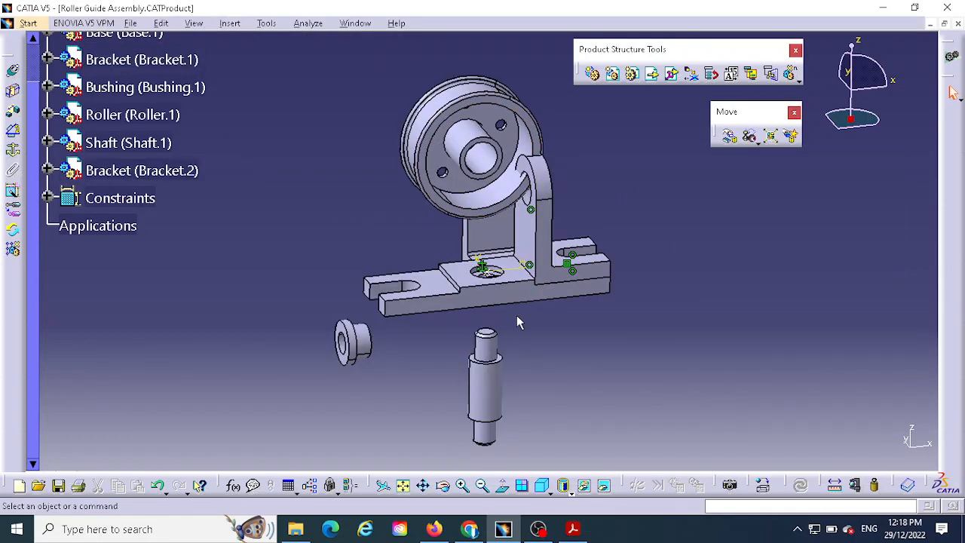
# Attach the compass to the second Bracket and move it clear of the first one, past the Base's free end
pyautogui.moveTo(594, 220); pyautogui.dragTo(624, 184, button='middle')
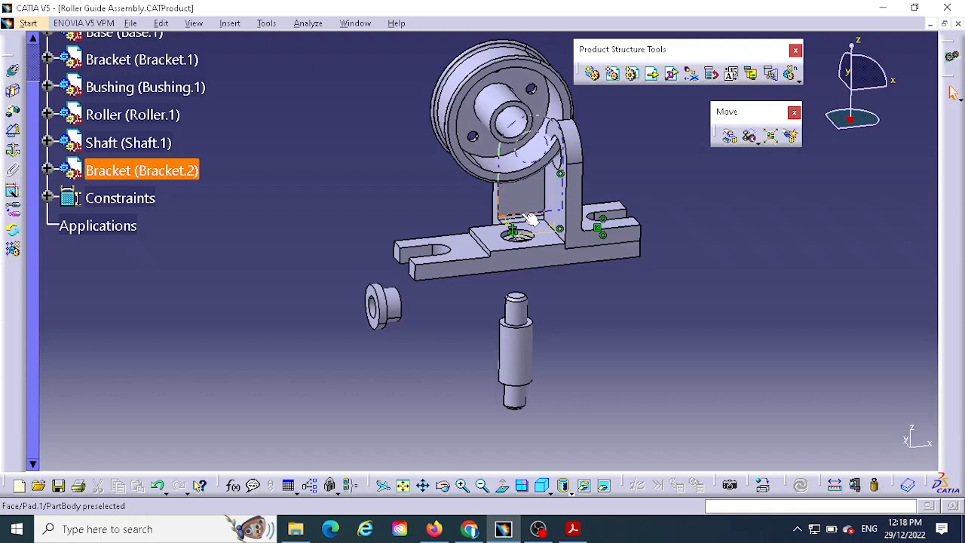
pyautogui.moveTo(547, 202); pyautogui.dragTo(642, 222, button='middle')
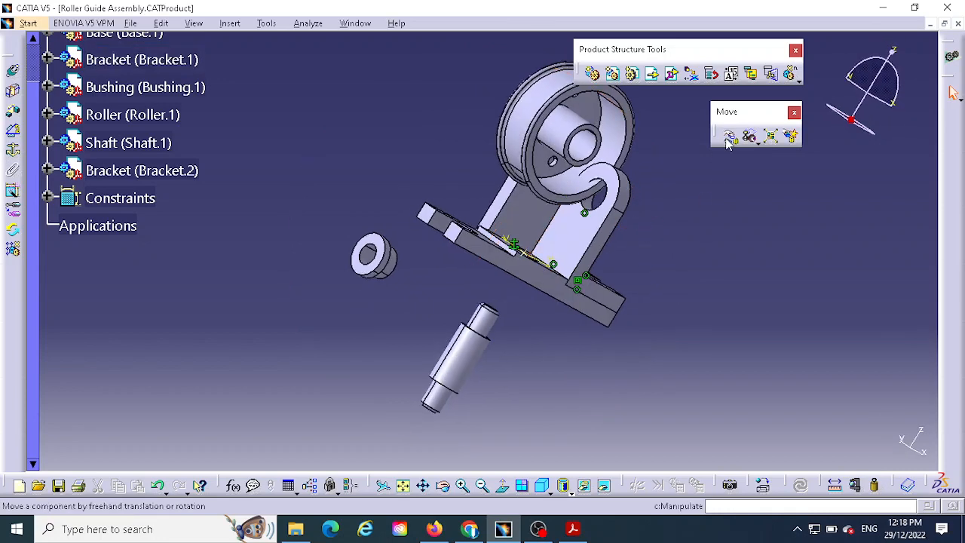
pyautogui.moveTo(852, 120); pyautogui.dragTo(851, 123)
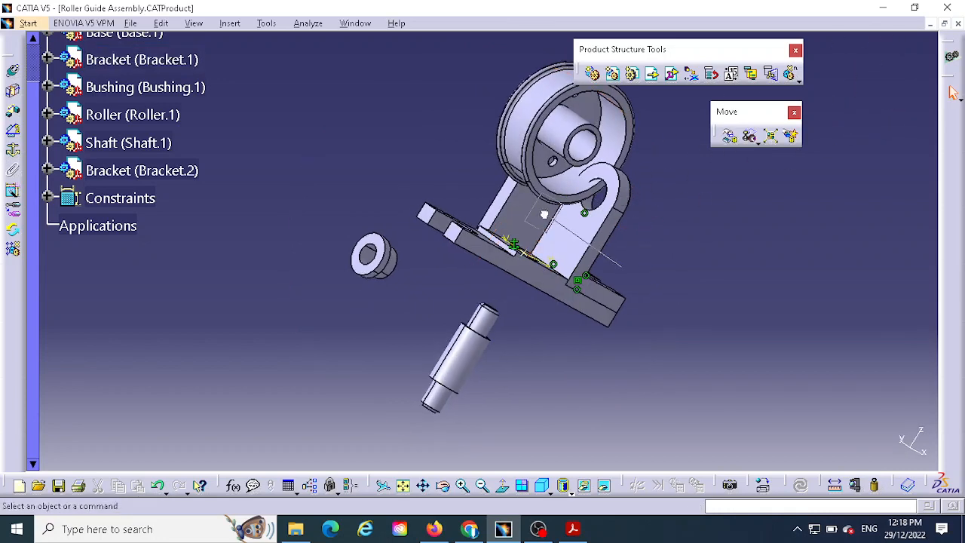
pyautogui.moveTo(527, 209); pyautogui.dragTo(527, 210)
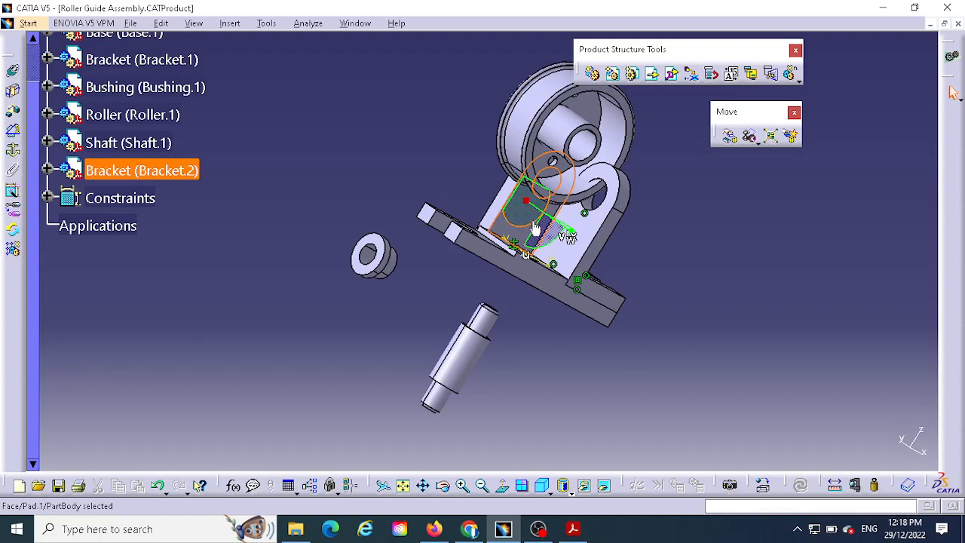
pyautogui.moveTo(538, 186); pyautogui.dragTo(426, 123)
# Turn the second Bracket with the compass until its slotted foot points away from the Base, and detach the compass
pyautogui.moveTo(510, 214); pyautogui.dragTo(431, 287, button='middle')
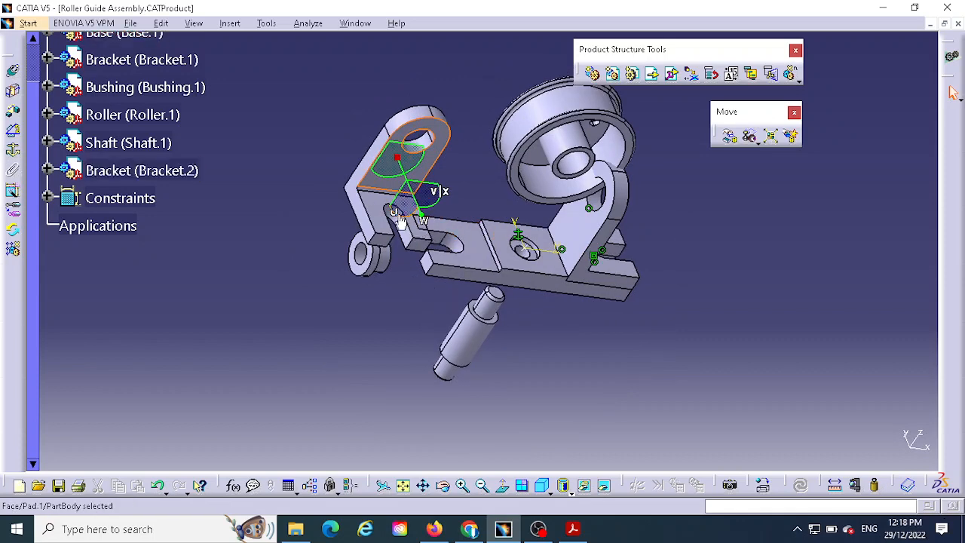
pyautogui.moveTo(407, 219); pyautogui.dragTo(496, 243)
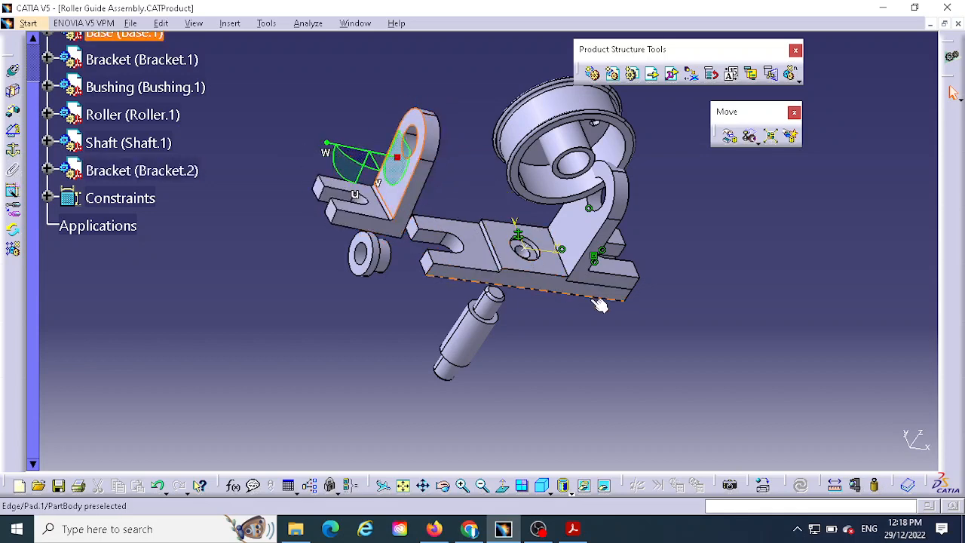
pyautogui.moveTo(603, 306); pyautogui.dragTo(531, 261, button='middle')
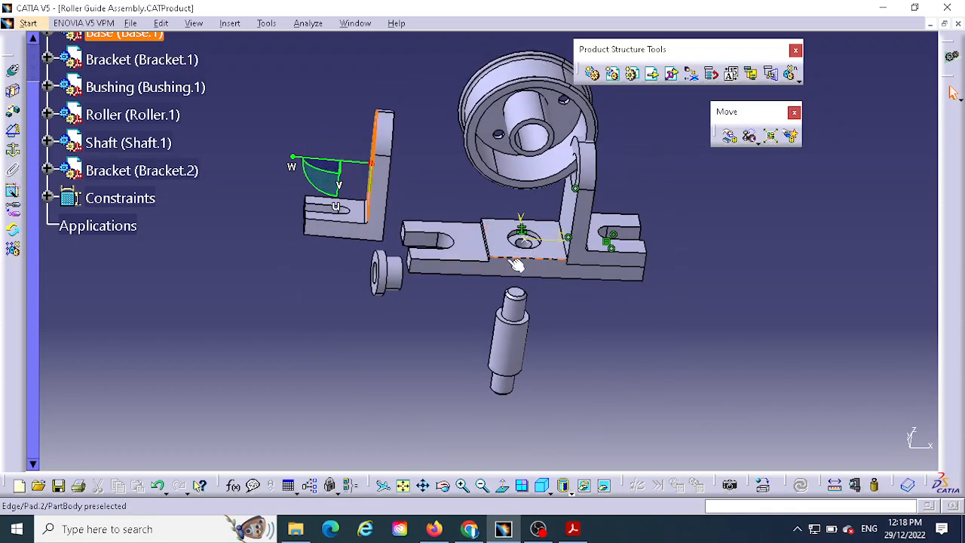
pyautogui.click(352, 177)
pyautogui.click(427, 181)
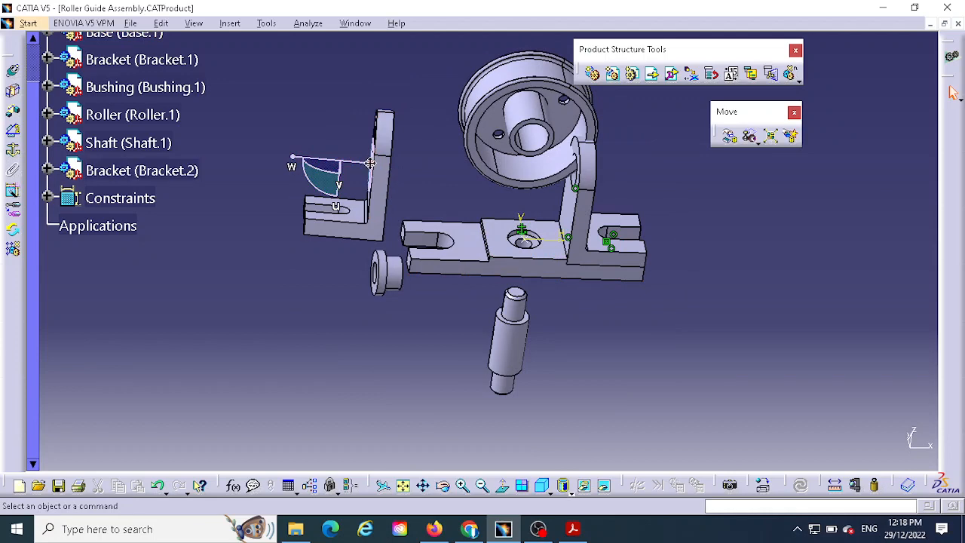
pyautogui.moveTo(372, 164); pyautogui.dragTo(745, 127)
pyautogui.moveTo(884, 77); pyautogui.dragTo(851, 121)
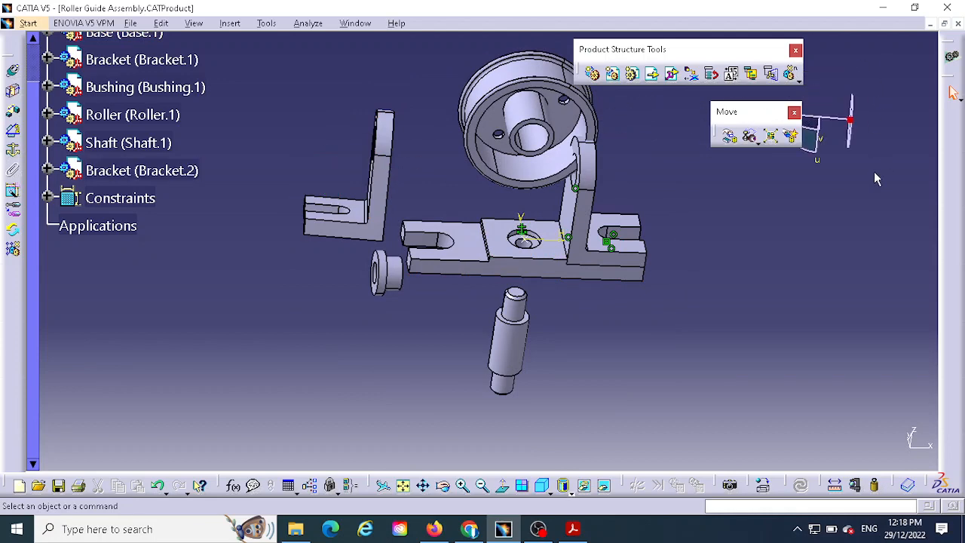
# Make the second Bracket's slot axis coincident with the axis of the Base's free slot, and update the assembly
pyautogui.moveTo(482, 322); pyautogui.dragTo(576, 272, button='middle')
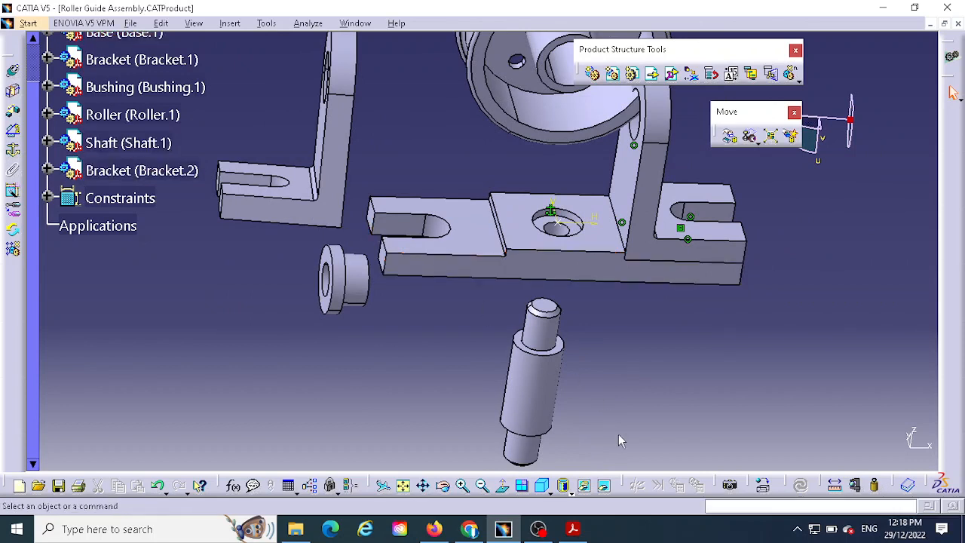
pyautogui.click(15, 89)
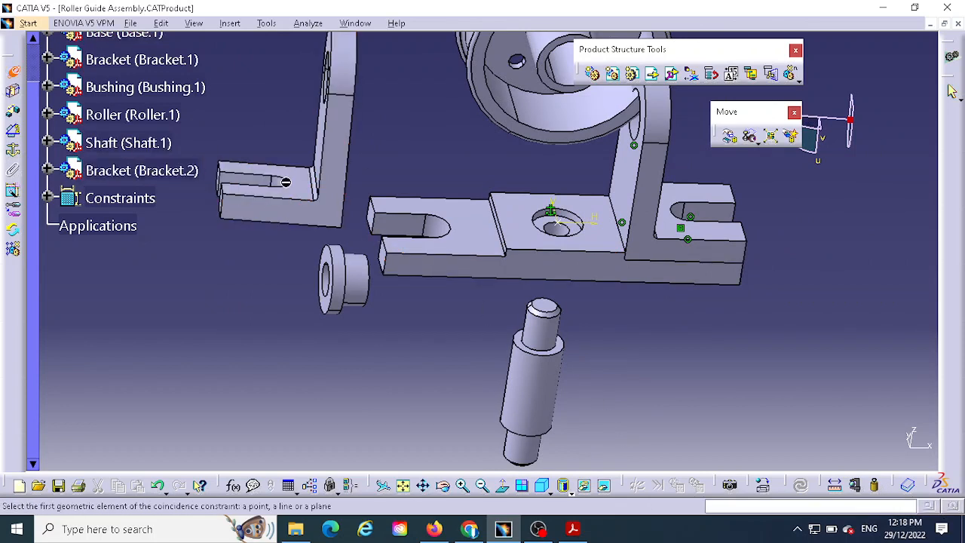
pyautogui.click(273, 183)
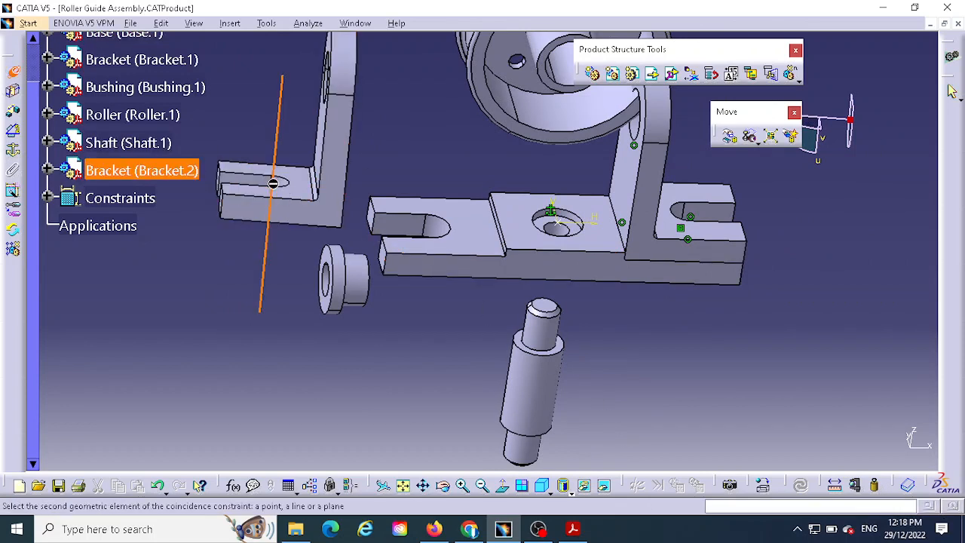
pyautogui.click(437, 229)
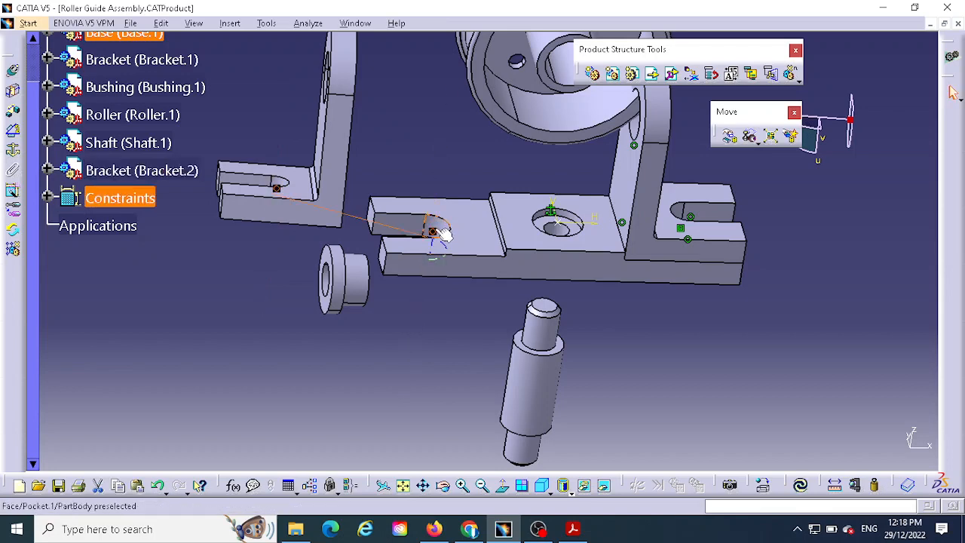
pyautogui.click(800, 483)
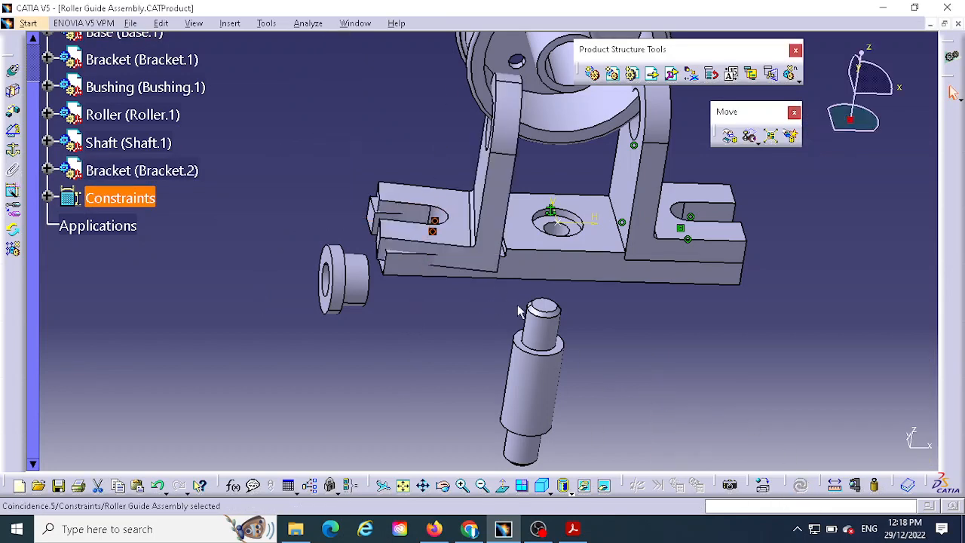
# Move the second Bracket outward from the Base's centre with the compass, and detach the compass
pyautogui.moveTo(707, 360); pyautogui.dragTo(718, 383, button='middle')
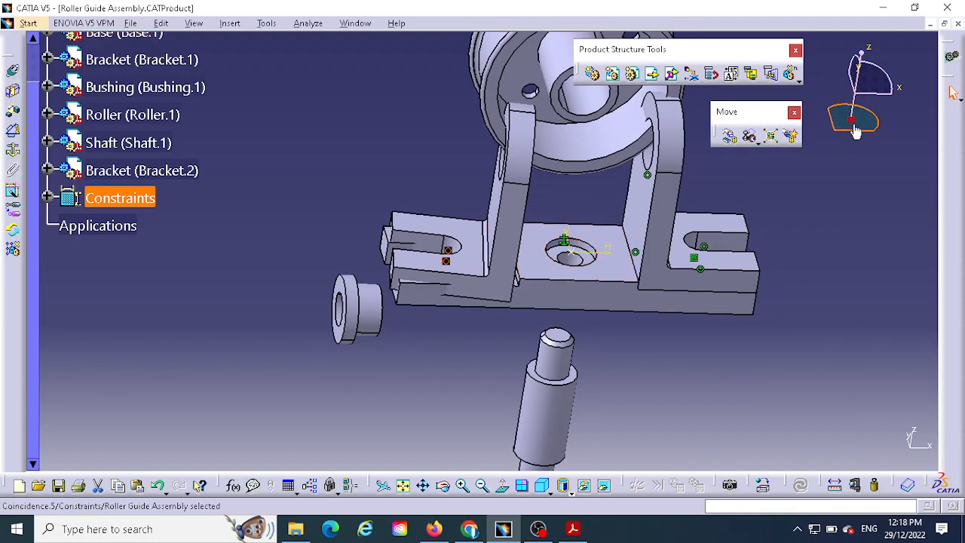
pyautogui.moveTo(847, 119); pyautogui.dragTo(568, 156)
pyautogui.moveTo(512, 167); pyautogui.dragTo(394, 142)
pyautogui.click(398, 100)
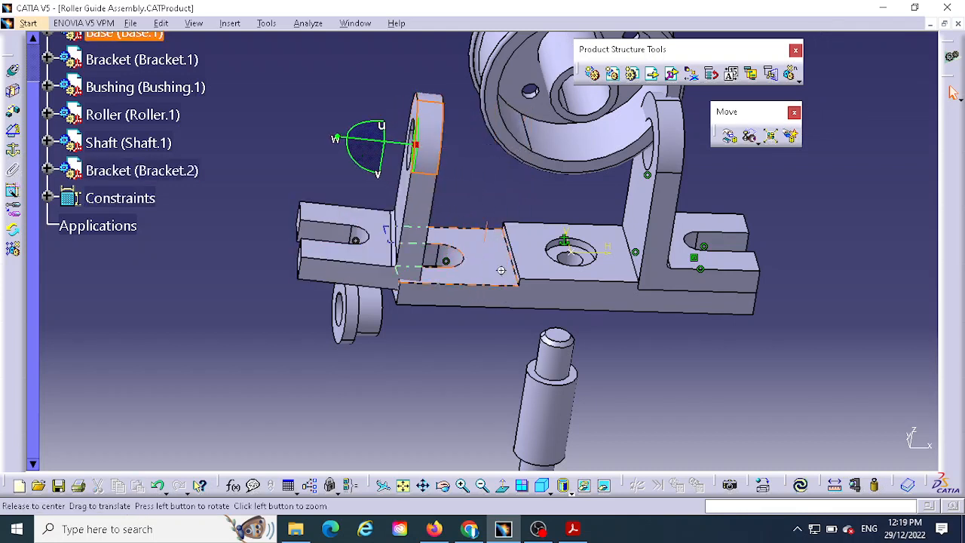
pyautogui.moveTo(501, 270); pyautogui.dragTo(433, 222, button='middle')
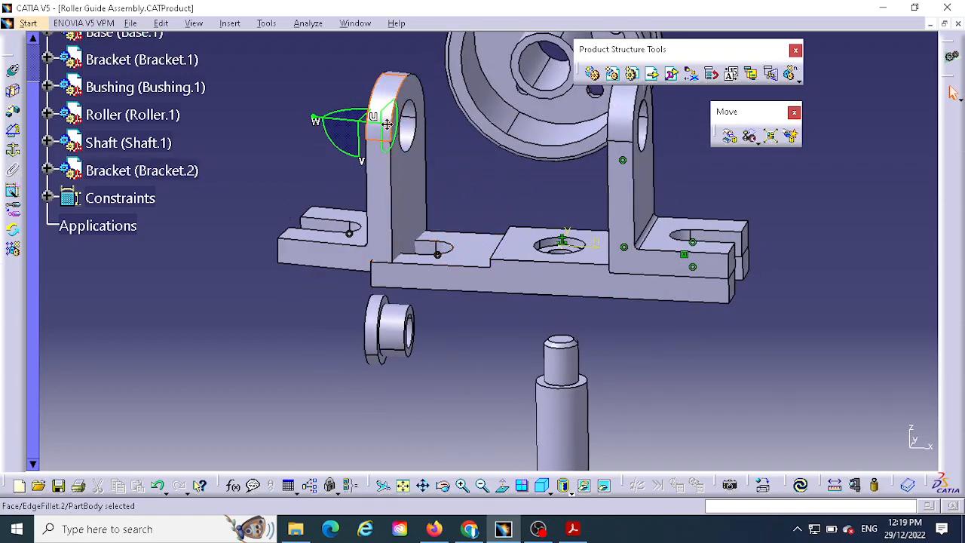
pyautogui.moveTo(386, 123); pyautogui.dragTo(778, 98)
pyautogui.moveTo(903, 59); pyautogui.dragTo(850, 119)
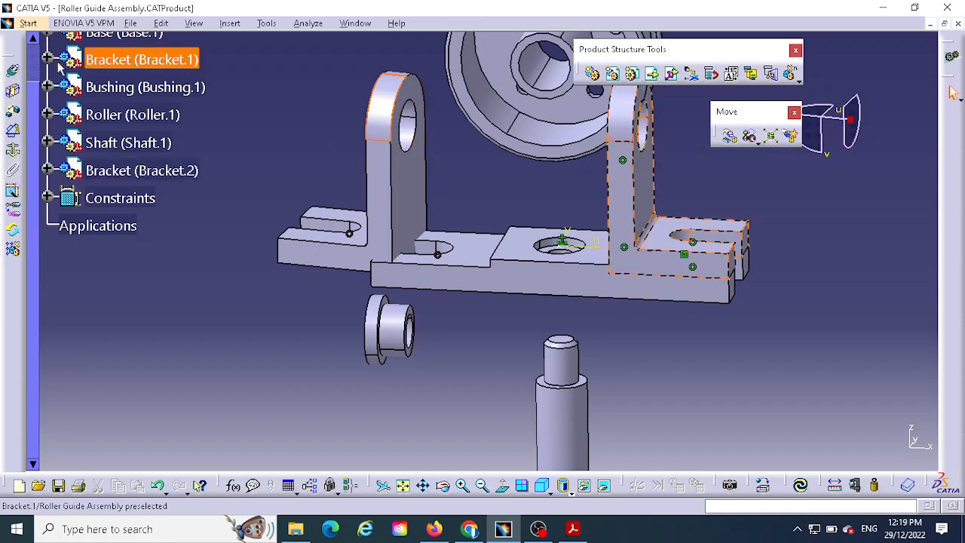
pyautogui.click(13, 71)
pyautogui.click(408, 125)
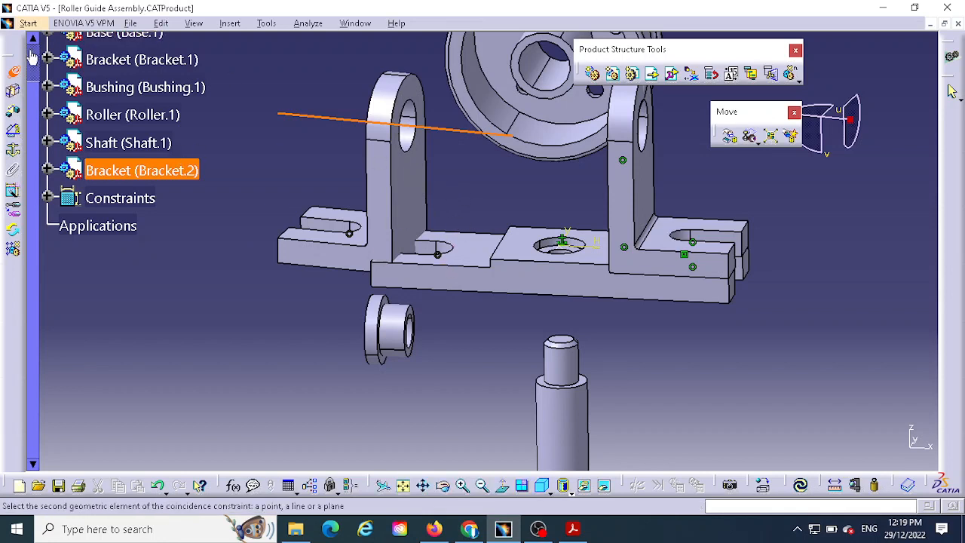
pyautogui.click(18, 73)
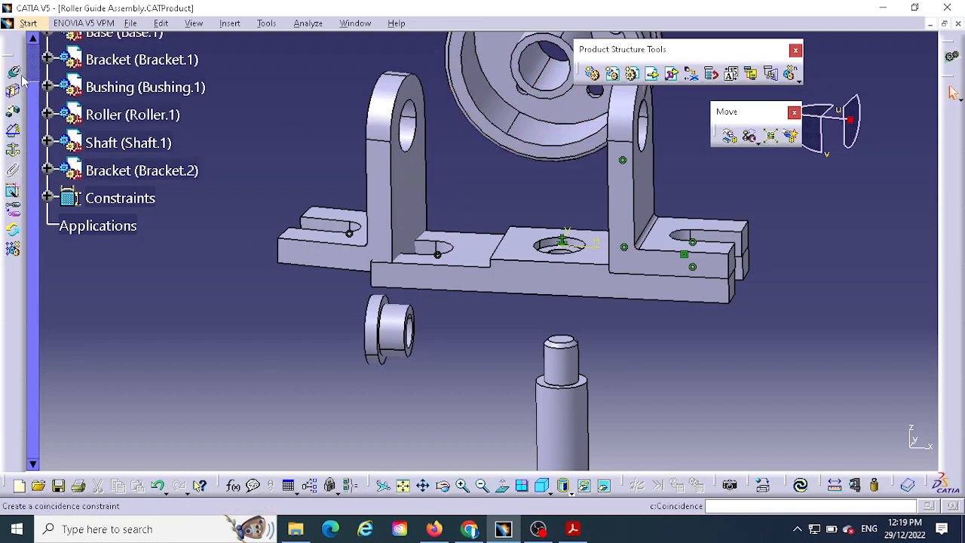
# Make the second Bracket's upright inner face coincident with the Base's step face, orientation Opposite, and update the assembly
pyautogui.click(113, 169)
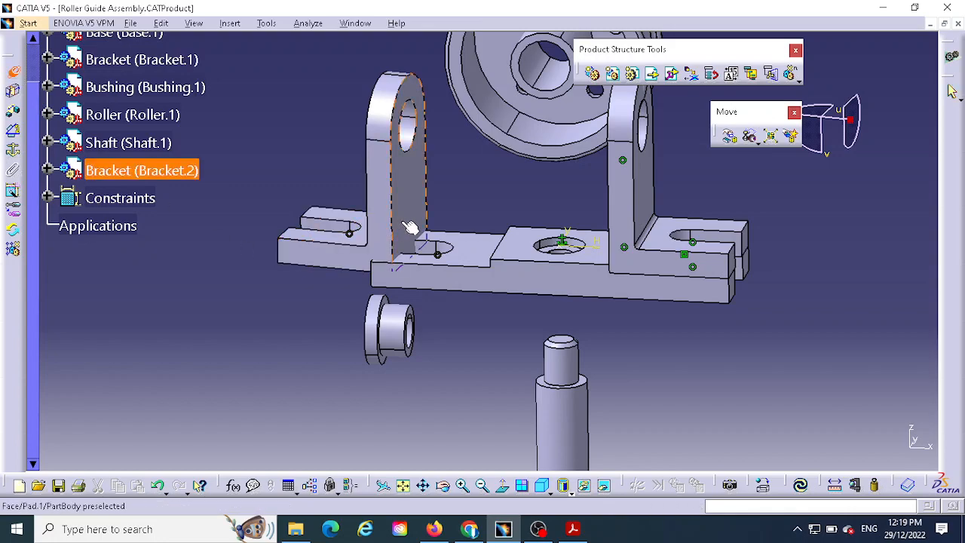
pyautogui.moveTo(476, 217); pyautogui.dragTo(579, 259, button='middle')
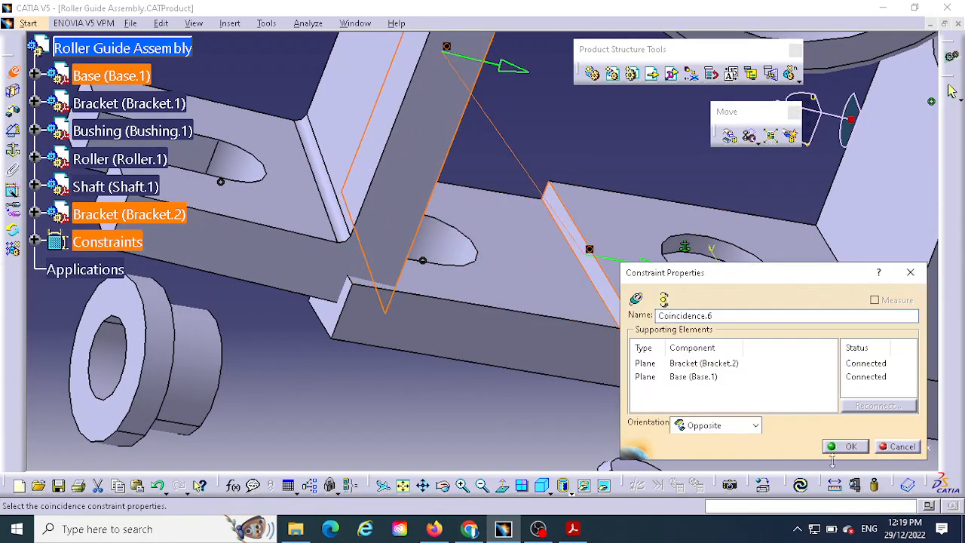
pyautogui.click(848, 446)
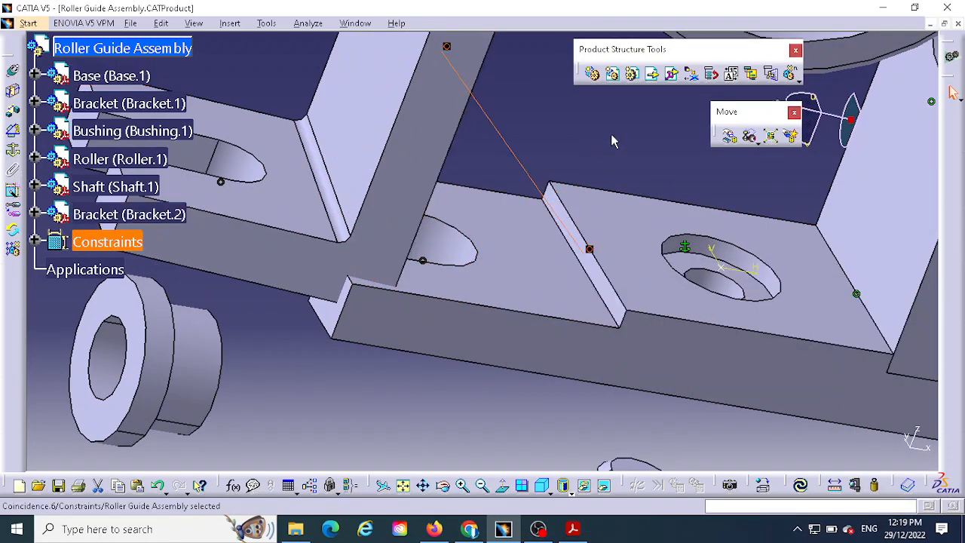
pyautogui.moveTo(625, 156); pyautogui.dragTo(549, 110, button='middle')
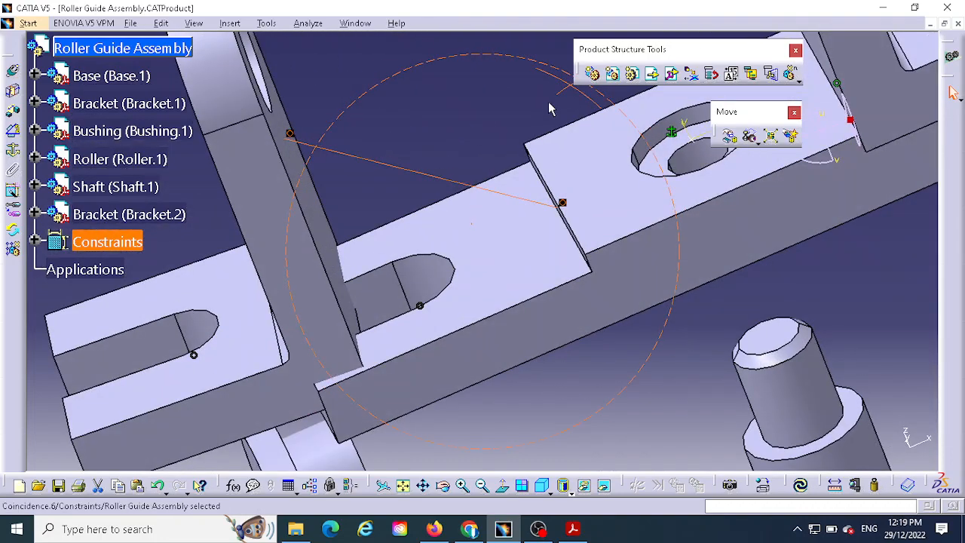
pyautogui.click(797, 484)
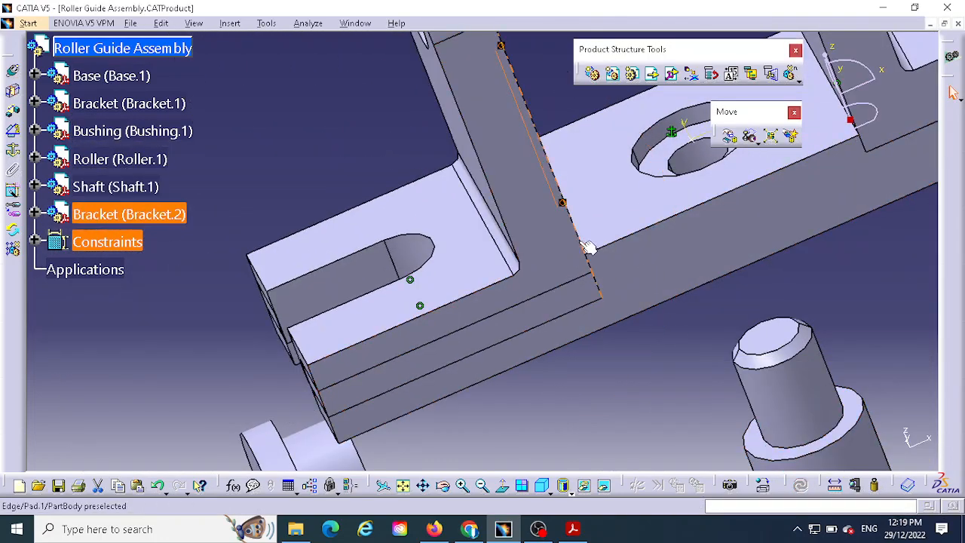
# Attach the compass to the second Bracket's slotted foot and lift the Bracket clear above the Base
pyautogui.moveTo(588, 248); pyautogui.dragTo(519, 261, button='middle')
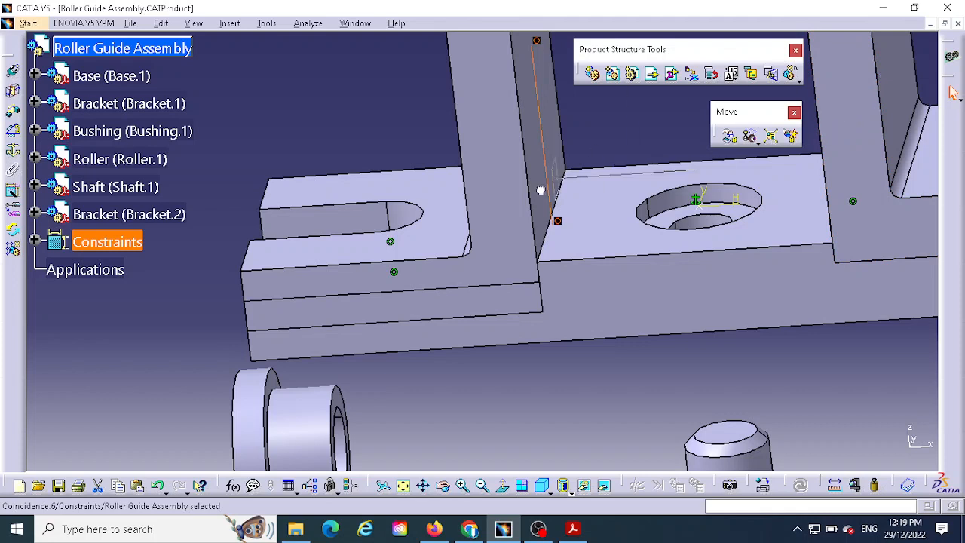
pyautogui.moveTo(390, 220); pyautogui.dragTo(389, 219)
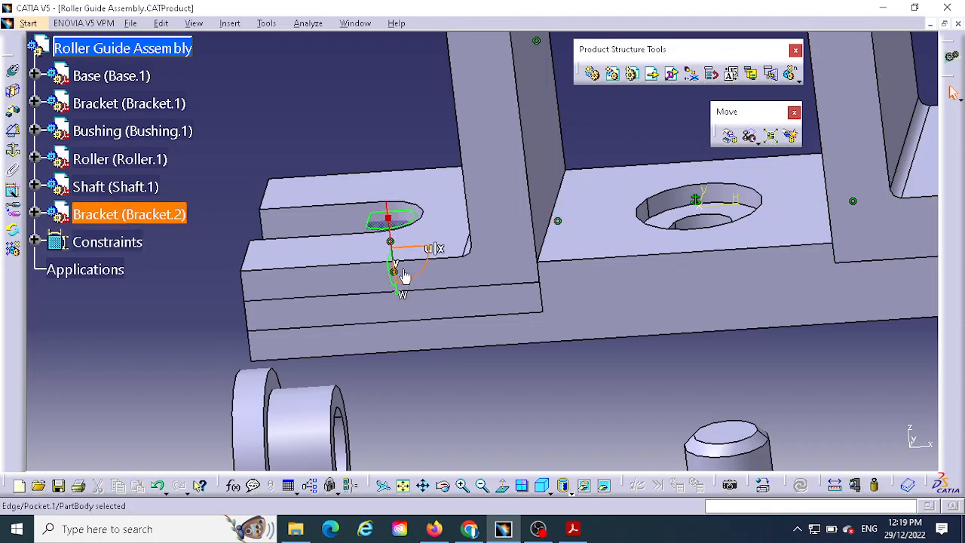
pyautogui.moveTo(395, 260); pyautogui.dragTo(377, 137)
# Add a contact constraint between the second Bracket's underside and the Base's recessed top face, and update the assembly
pyautogui.moveTo(538, 242); pyautogui.dragTo(462, 175, button='middle')
pyautogui.click(13, 92)
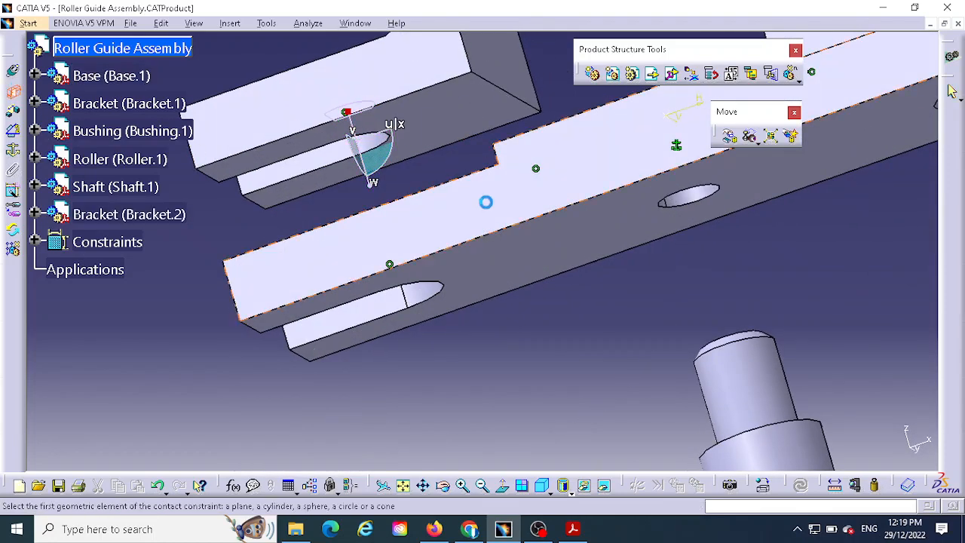
pyautogui.click(449, 116)
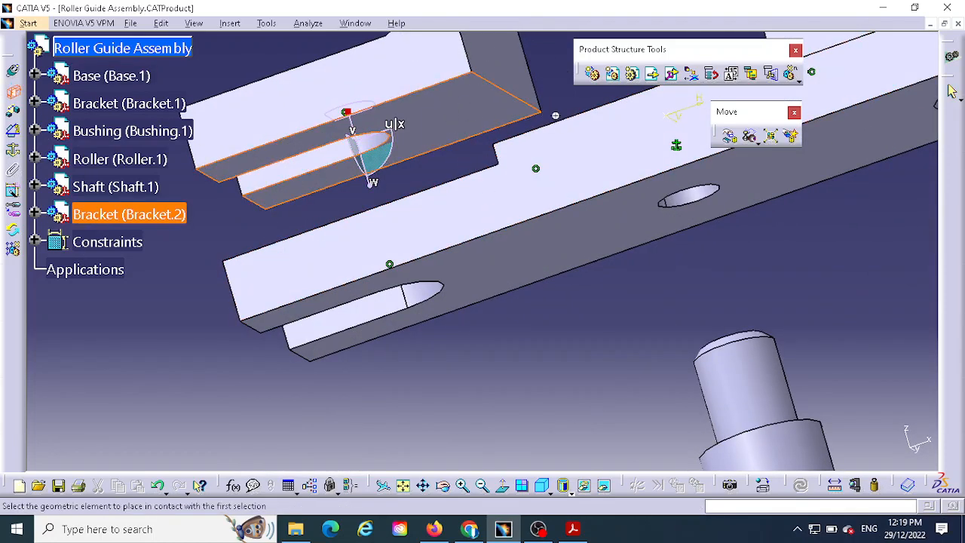
pyautogui.moveTo(556, 115); pyautogui.dragTo(596, 235, button='middle')
pyautogui.click(483, 242)
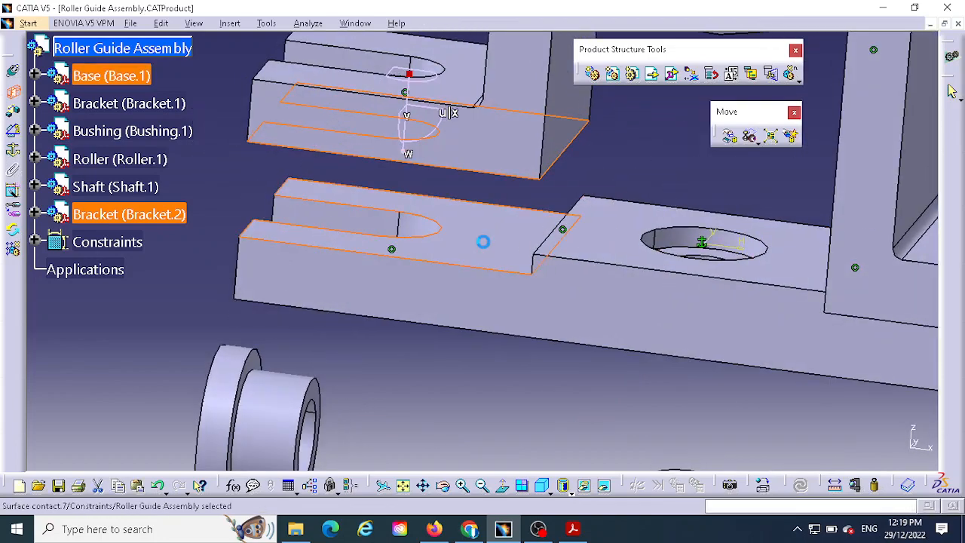
pyautogui.click(526, 266)
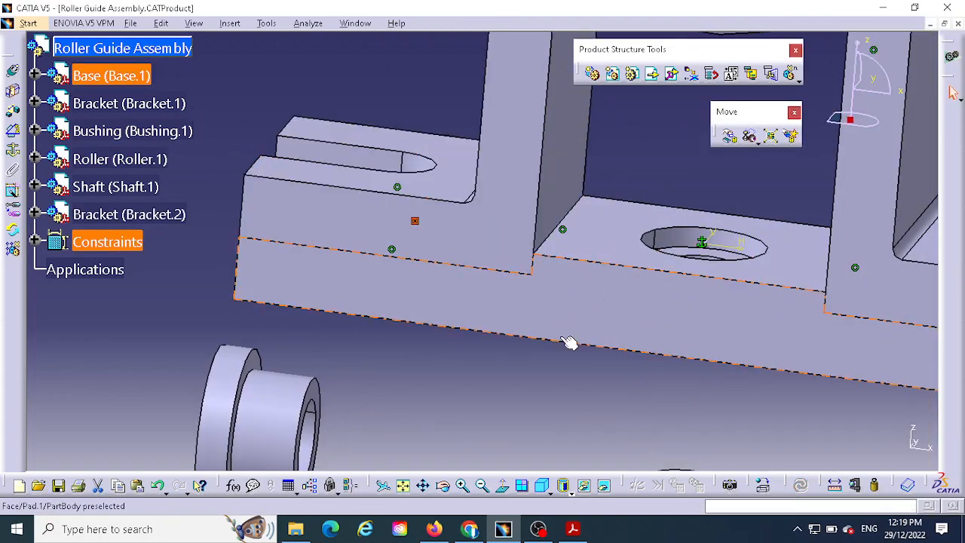
pyautogui.moveTo(474, 351); pyautogui.dragTo(645, 379, button='middle')
pyautogui.moveTo(709, 334); pyautogui.dragTo(697, 376, button='middle')
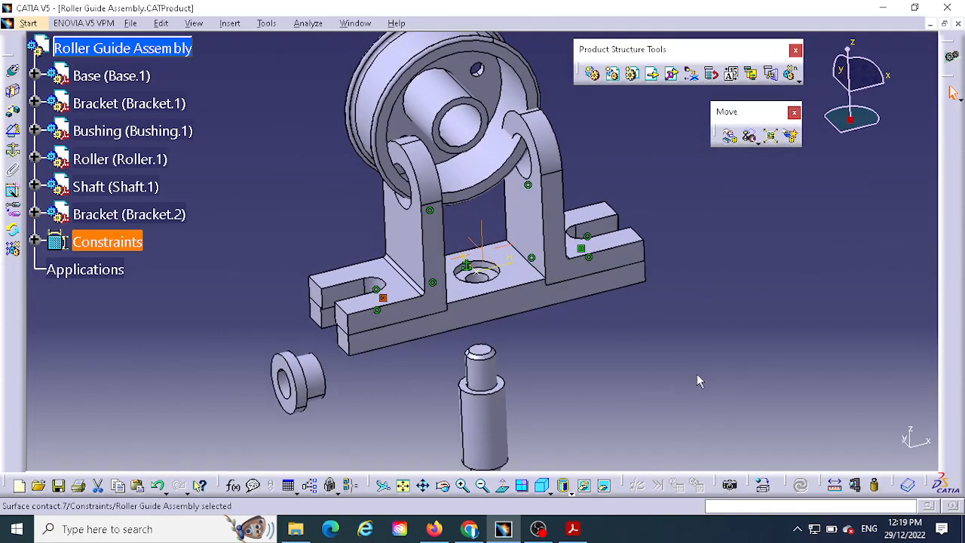
pyautogui.moveTo(778, 225); pyautogui.dragTo(706, 311, button='middle')
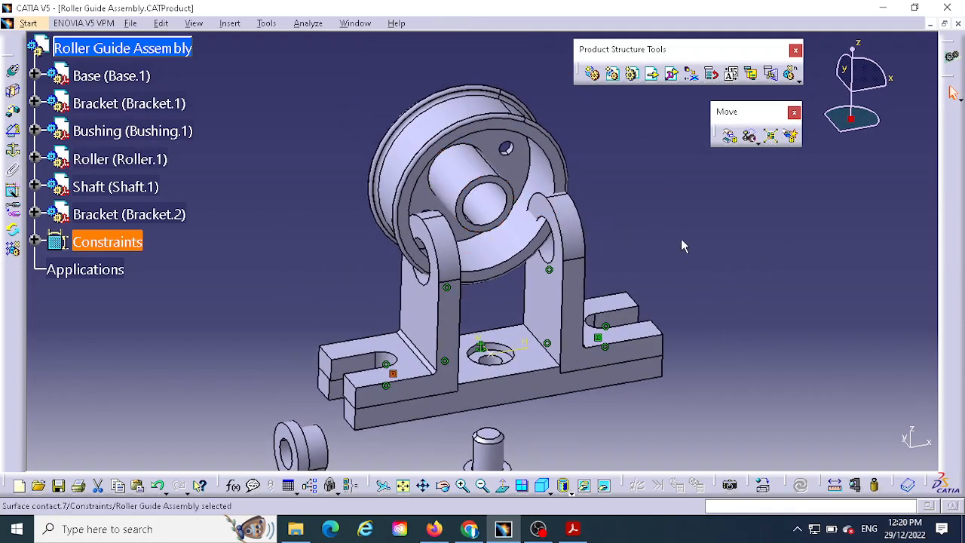
pyautogui.moveTo(696, 252); pyautogui.dragTo(713, 315, button='middle')
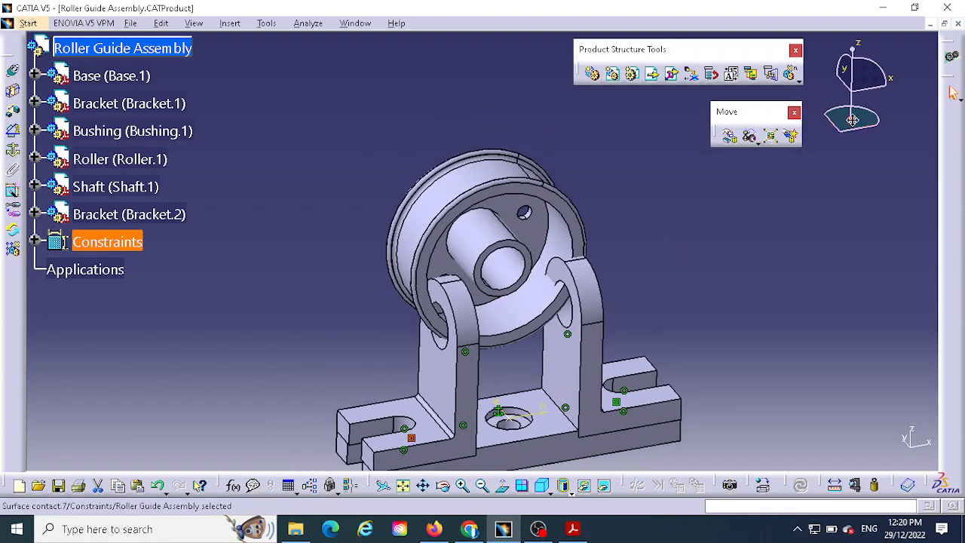
pyautogui.moveTo(852, 120); pyautogui.dragTo(662, 171)
pyautogui.moveTo(508, 265); pyautogui.dragTo(499, 258)
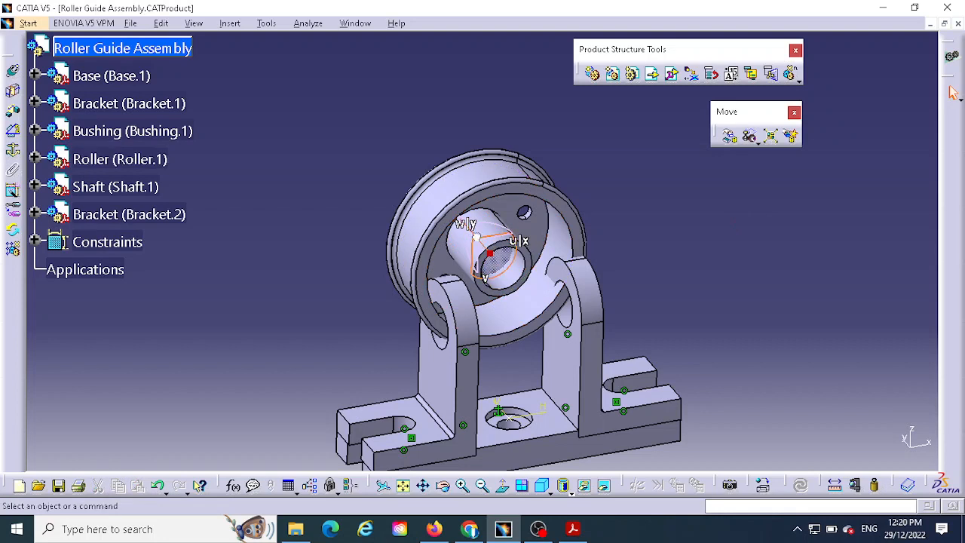
pyautogui.moveTo(477, 237); pyautogui.dragTo(710, 199)
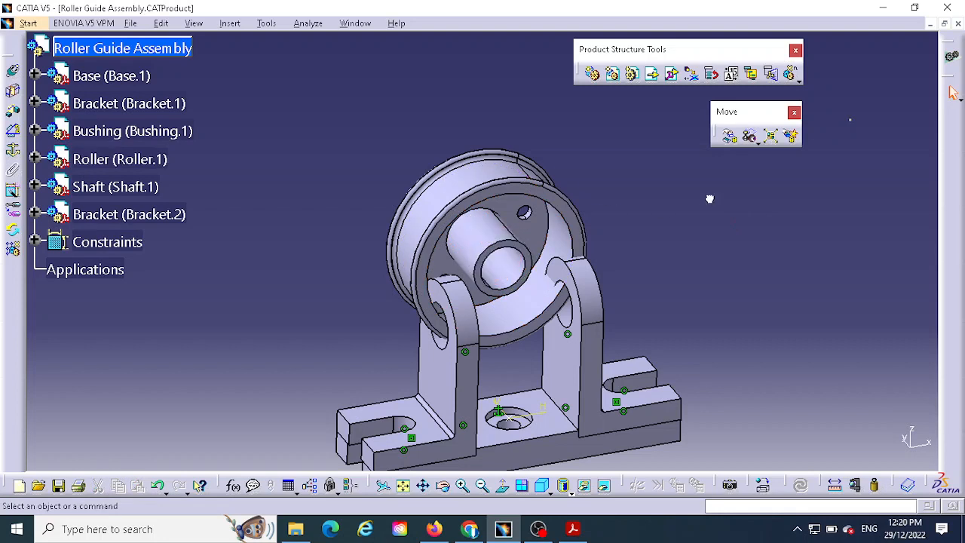
pyautogui.moveTo(870, 96); pyautogui.dragTo(757, 182)
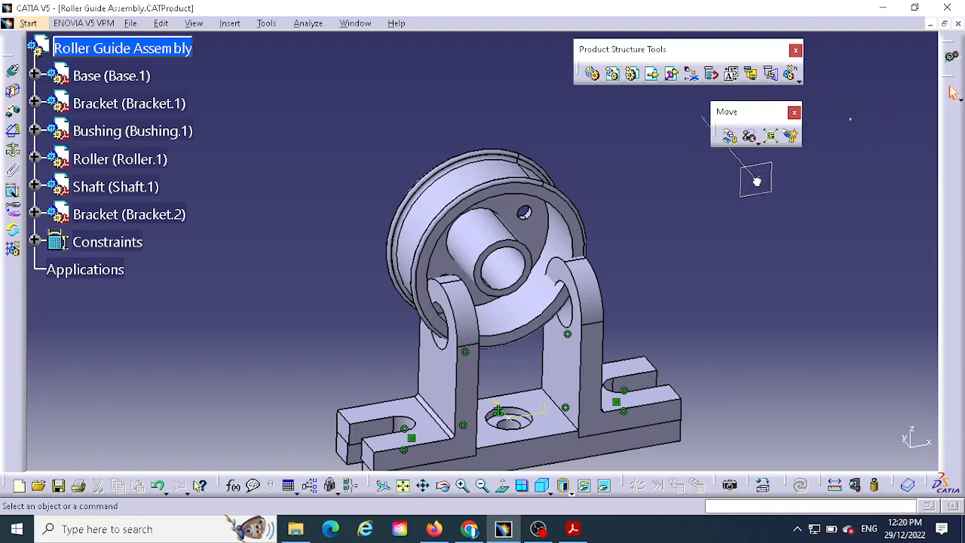
# Move the Roller up and clear of both Brackets with the compass, and detach the compass
pyautogui.moveTo(519, 282); pyautogui.dragTo(523, 288)
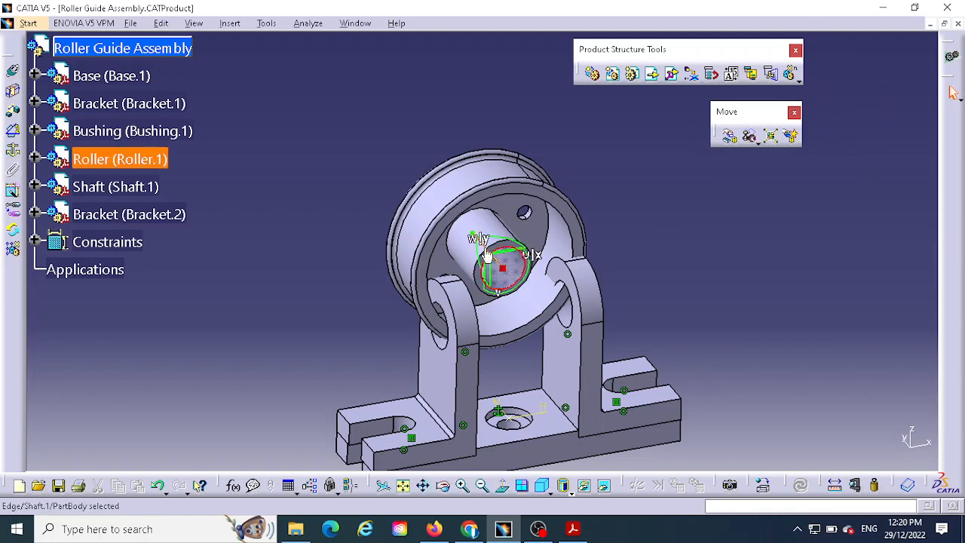
pyautogui.moveTo(489, 256); pyautogui.dragTo(410, 165)
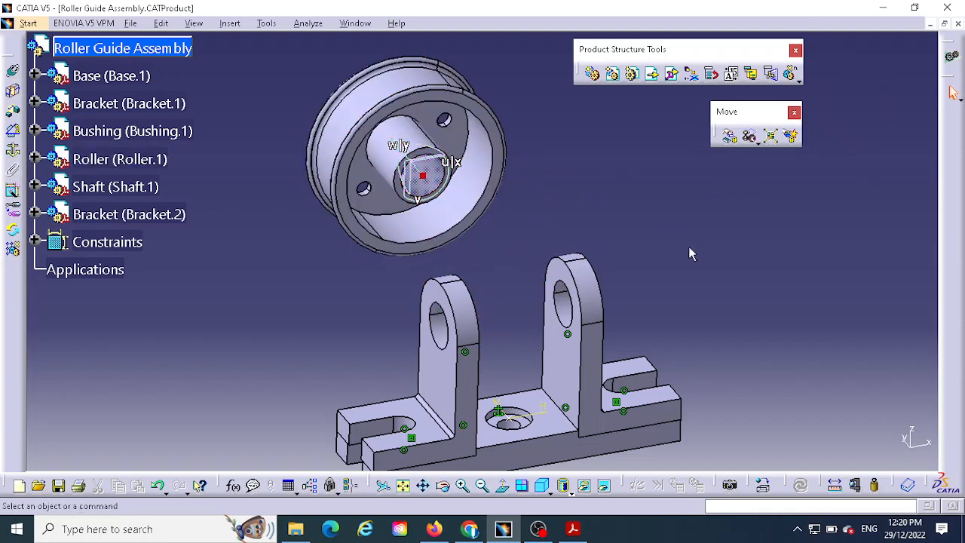
pyautogui.moveTo(689, 248); pyautogui.dragTo(426, 202, button='middle')
pyautogui.moveTo(414, 193); pyautogui.dragTo(871, 117)
pyautogui.moveTo(512, 243); pyautogui.dragTo(547, 407, button='middle')
pyautogui.moveTo(858, 229); pyautogui.dragTo(774, 216, button='middle')
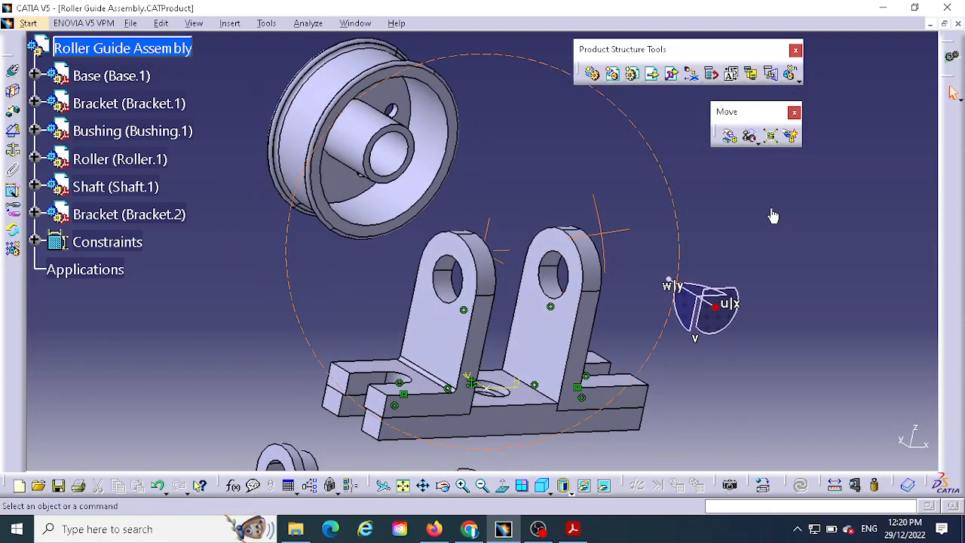
pyautogui.moveTo(717, 320); pyautogui.dragTo(899, 69)
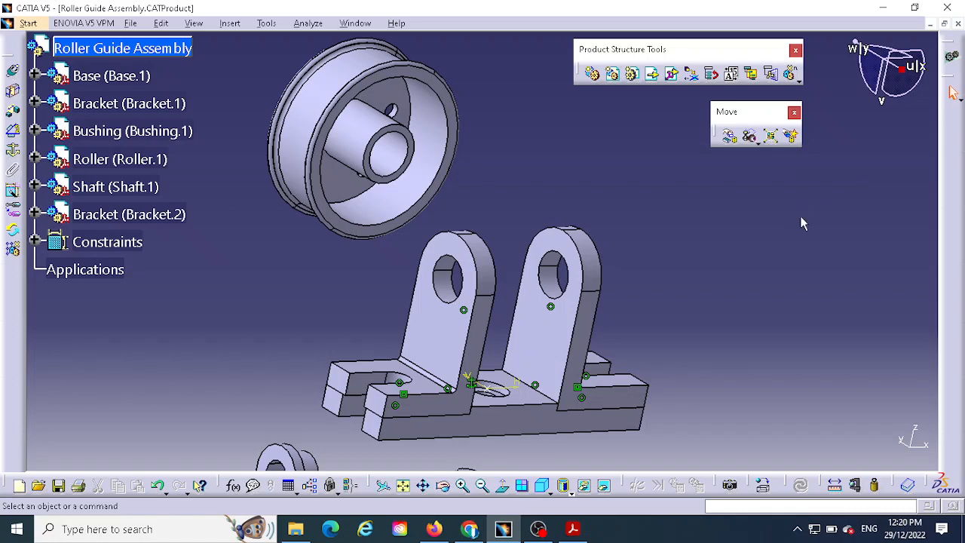
# Insert a second Bushing as an existing component into the Roller Guide Assembly
pyautogui.moveTo(664, 270); pyautogui.dragTo(686, 240, button='middle')
pyautogui.moveTo(755, 198); pyautogui.dragTo(749, 158, button='middle')
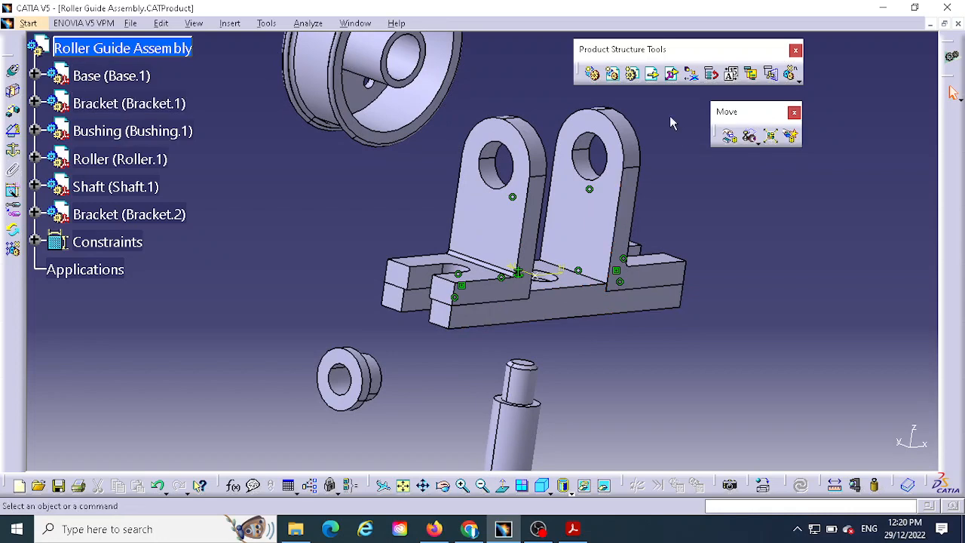
pyautogui.click(653, 74)
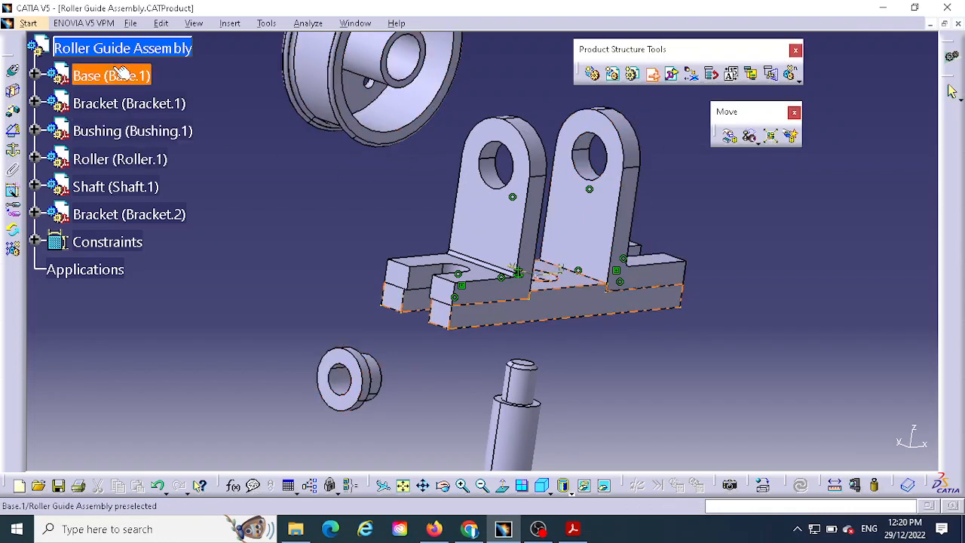
pyautogui.click(96, 49)
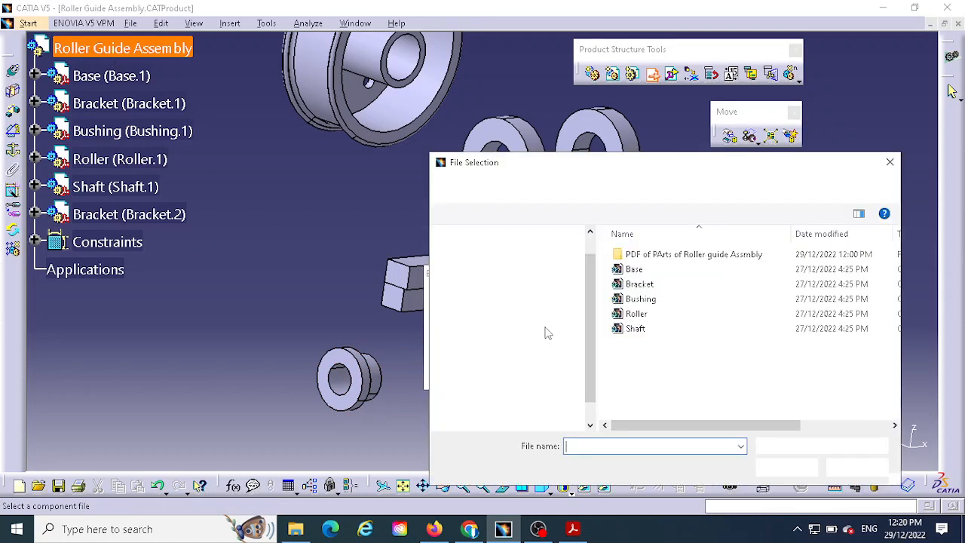
pyautogui.click(646, 300)
pyautogui.click(788, 464)
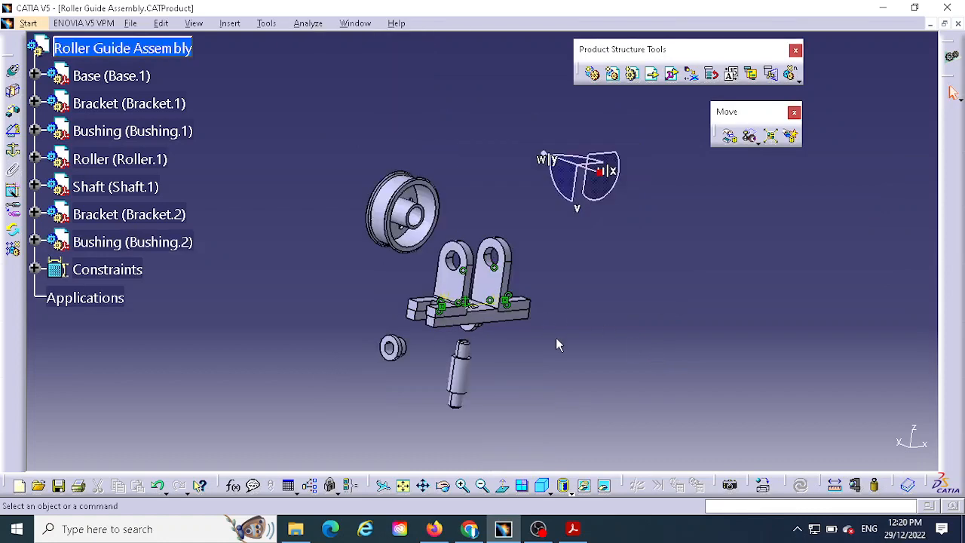
# Move the second Bushing with the compass from beneath the Base to the outer side of the first Bracket's upright, and detach the compass
pyautogui.moveTo(555, 344); pyautogui.dragTo(706, 119, button='middle')
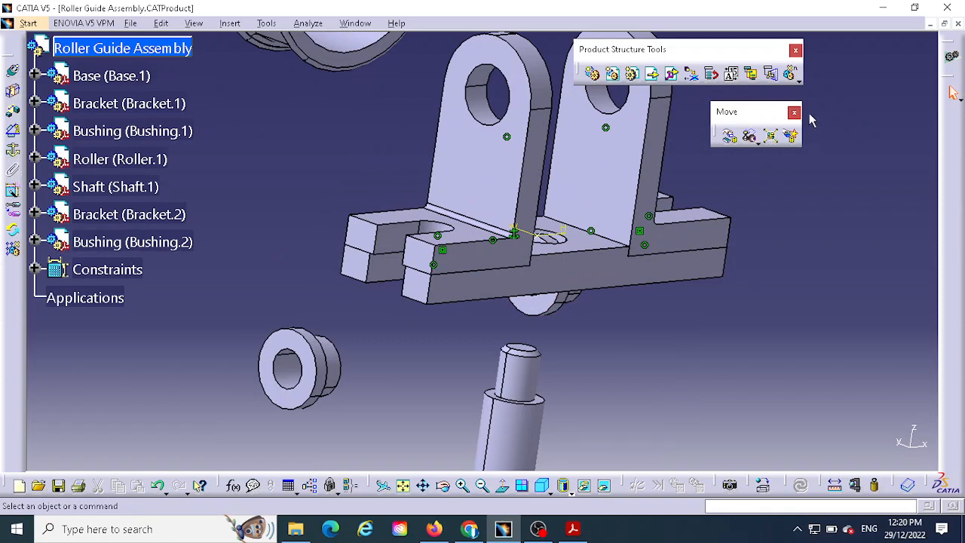
pyautogui.moveTo(728, 241); pyautogui.dragTo(675, 332, button='middle')
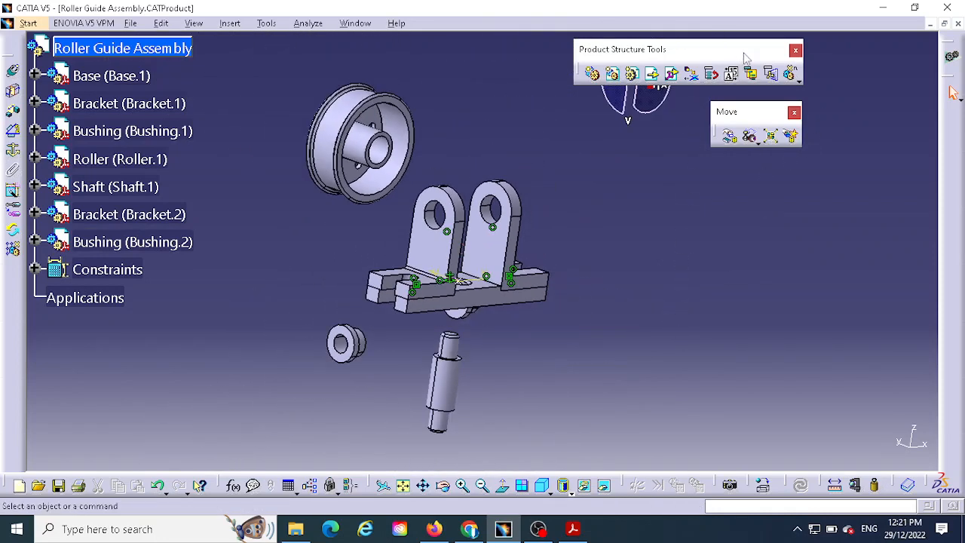
pyautogui.moveTo(581, 67); pyautogui.dragTo(373, 77)
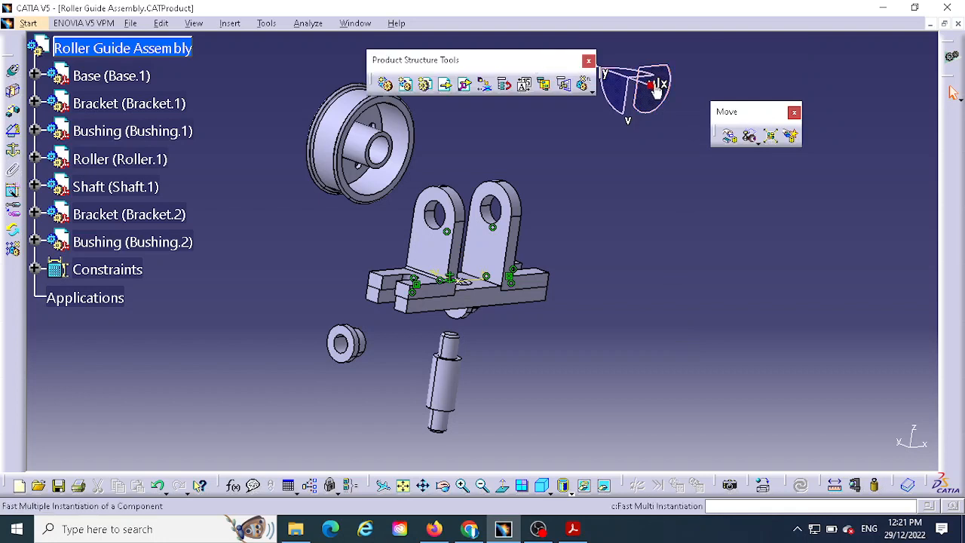
pyautogui.moveTo(656, 88); pyautogui.dragTo(708, 201)
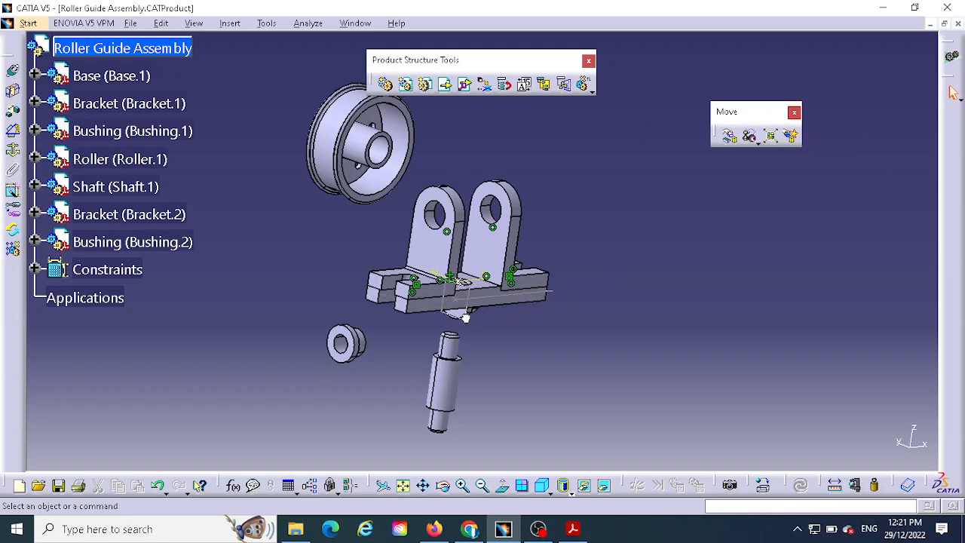
pyautogui.moveTo(465, 318); pyautogui.dragTo(628, 289)
pyautogui.moveTo(629, 305); pyautogui.dragTo(640, 210)
pyautogui.moveTo(700, 261); pyautogui.dragTo(638, 244, button='middle')
pyautogui.moveTo(715, 193); pyautogui.dragTo(778, 119)
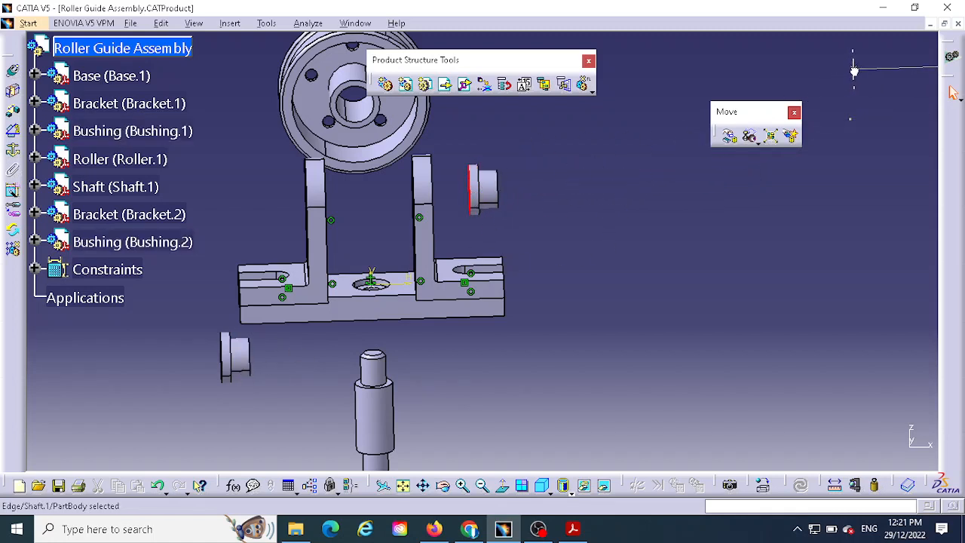
# Move the first Bushing with the compass up beside the second Bracket's outer side, flip it so its flange faces the Bracket, and detach the compass
pyautogui.moveTo(853, 71); pyautogui.dragTo(312, 336)
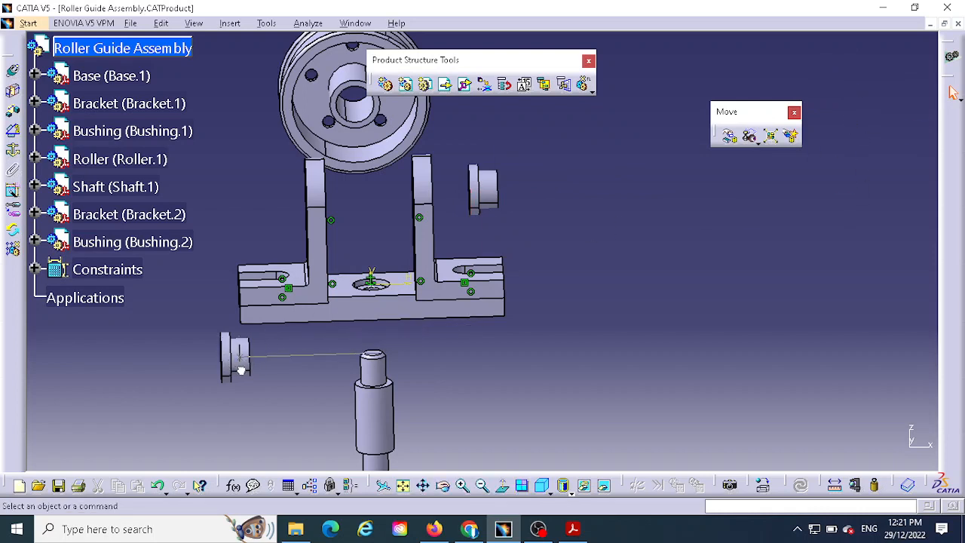
pyautogui.moveTo(241, 370); pyautogui.dragTo(237, 182)
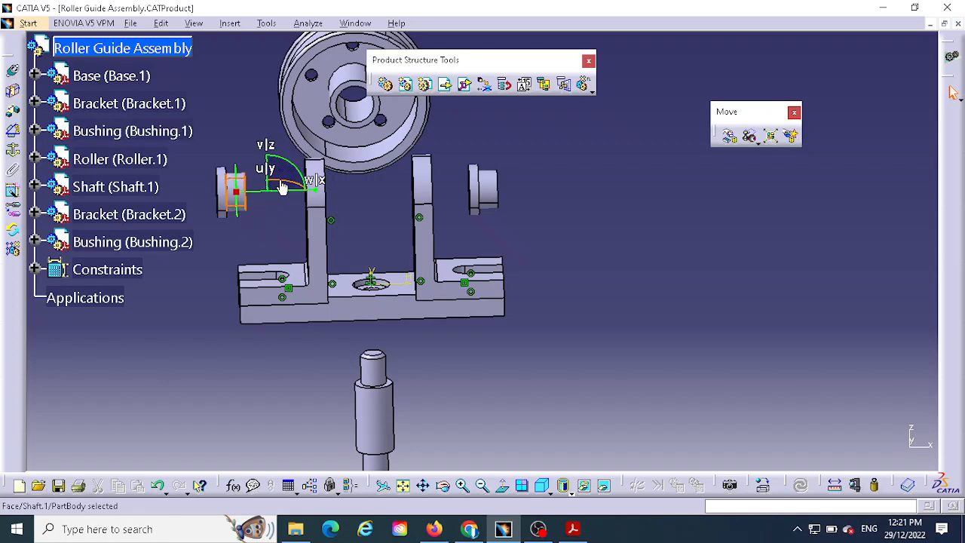
pyautogui.moveTo(294, 170); pyautogui.dragTo(192, 219)
pyautogui.click(239, 204)
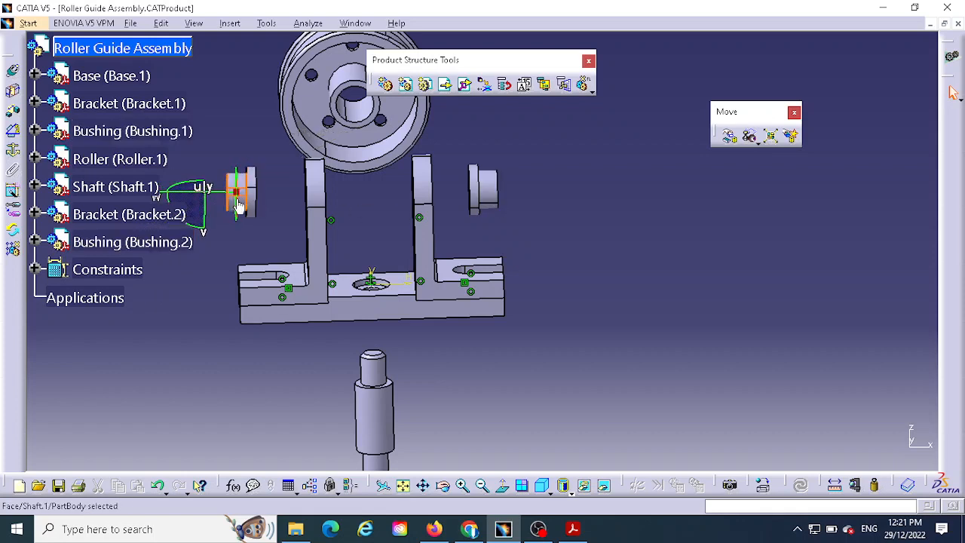
pyautogui.moveTo(235, 191); pyautogui.dragTo(751, 173)
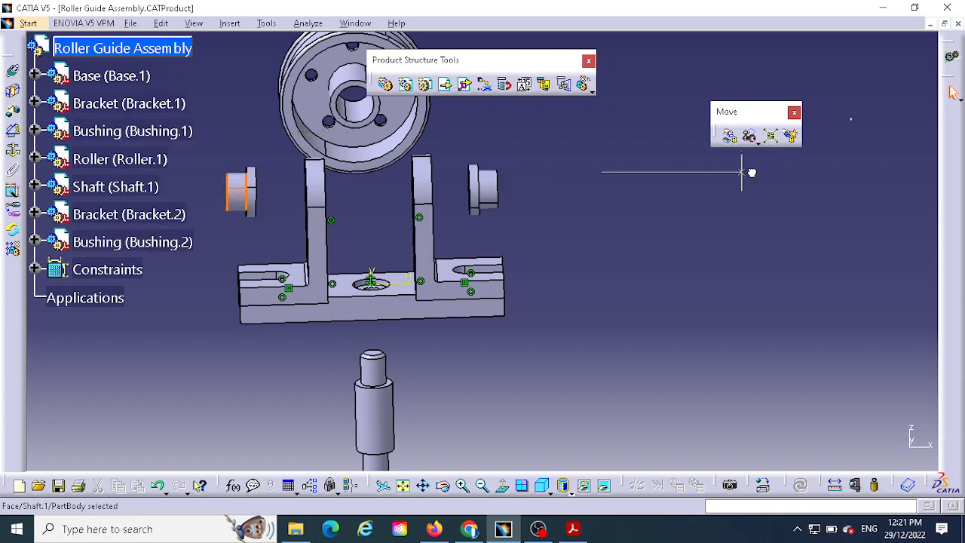
# Tilt the second Bushing slightly and shift it upward with the compass, and detach the compass
pyautogui.moveTo(901, 70); pyautogui.dragTo(607, 184)
pyautogui.moveTo(497, 194); pyautogui.dragTo(498, 191)
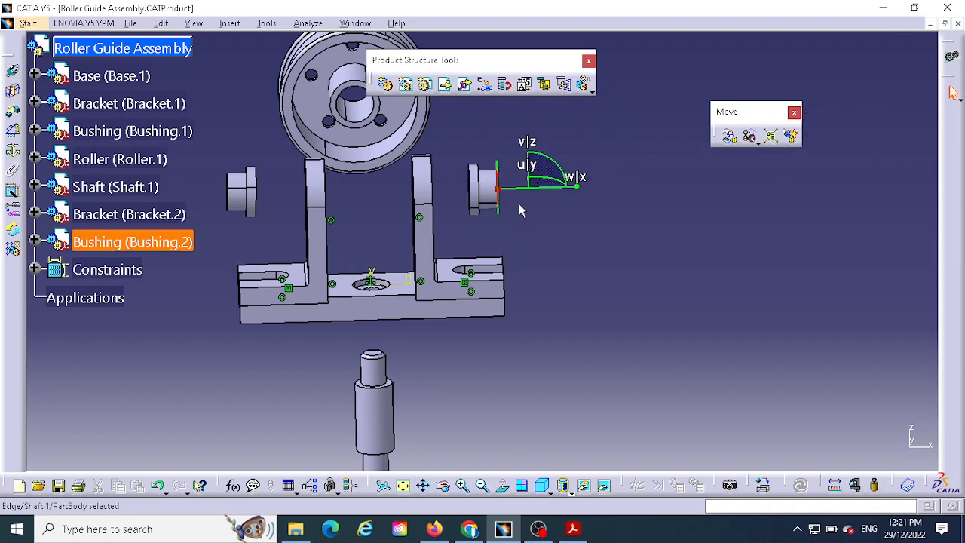
pyautogui.moveTo(559, 166)
pyautogui.mouseDown()
pyautogui.moveTo(510, 232)
pyautogui.moveTo(490, 190)
pyautogui.moveTo(573, 172)
pyautogui.mouseUp()
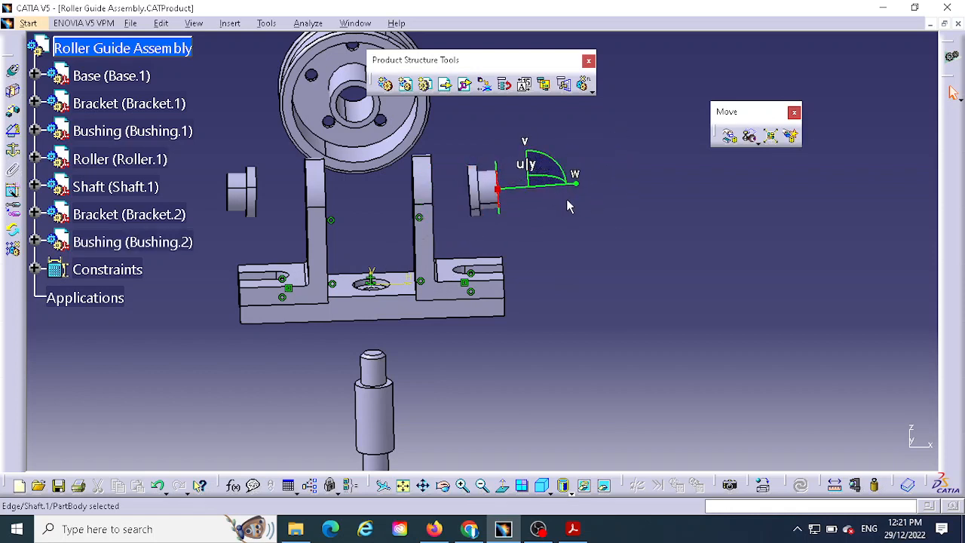
pyautogui.moveTo(498, 198); pyautogui.dragTo(774, 98)
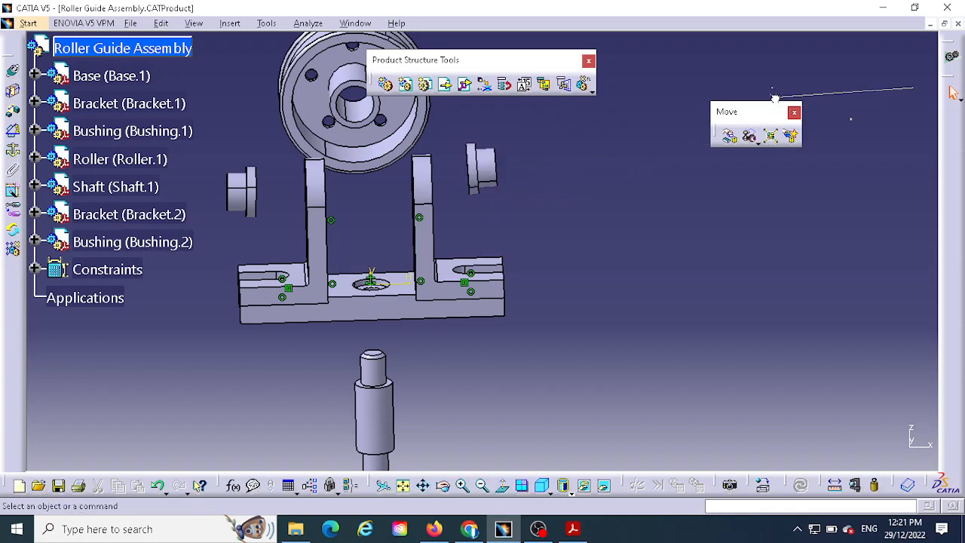
pyautogui.moveTo(845, 68); pyautogui.dragTo(845, 69)
# Add a coincidence constraint between the first Bushing's axis and the axis of the second Bracket's upright hole
pyautogui.moveTo(539, 211); pyautogui.dragTo(480, 329, button='middle')
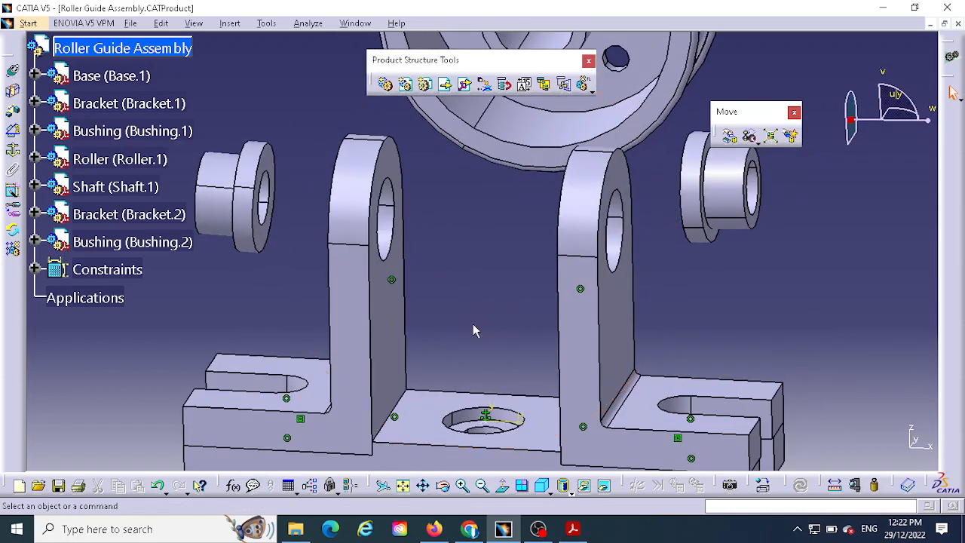
pyautogui.click(13, 72)
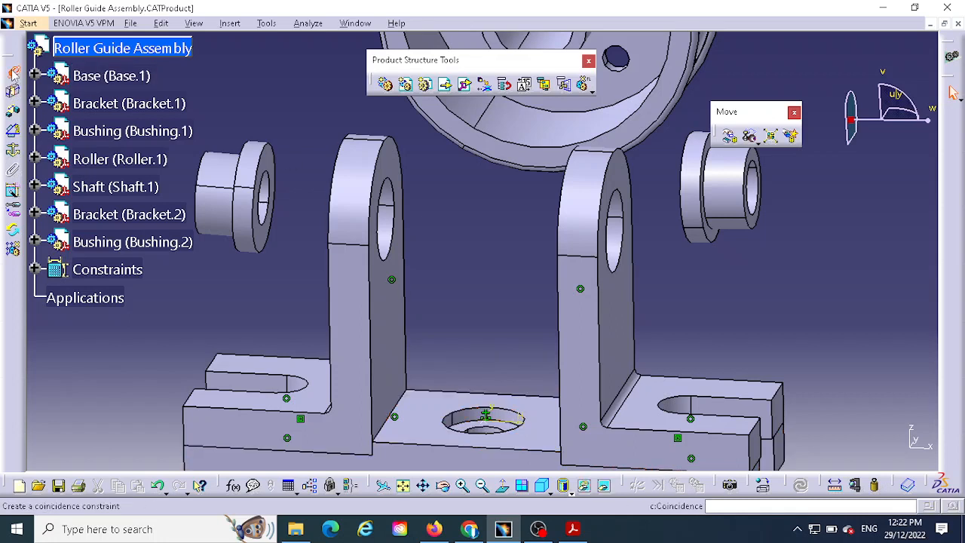
pyautogui.click(274, 202)
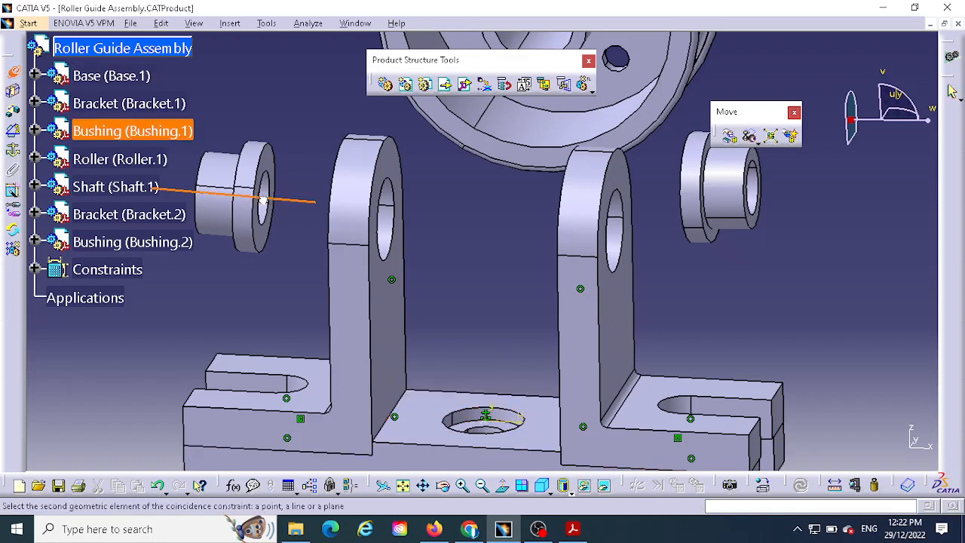
pyautogui.click(390, 223)
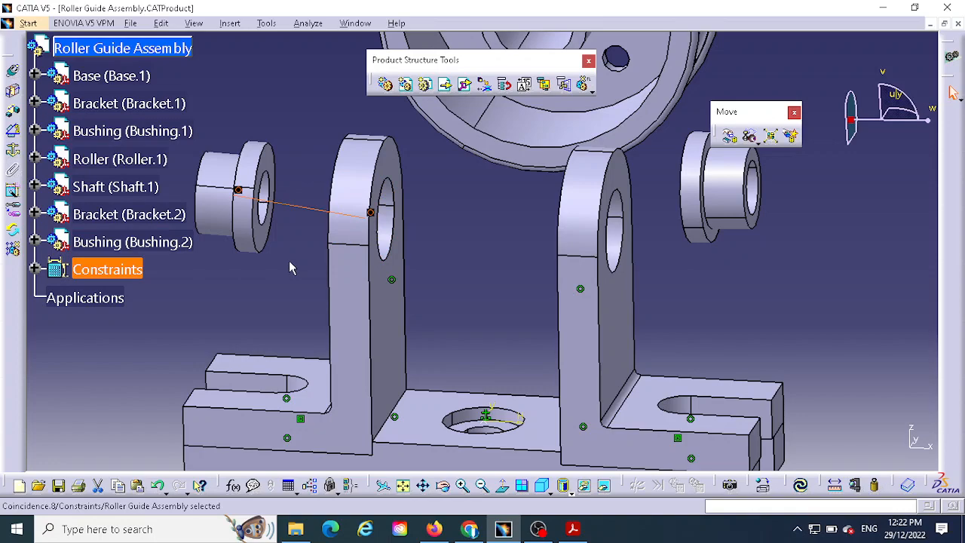
pyautogui.moveTo(290, 262); pyautogui.dragTo(374, 283, button='middle')
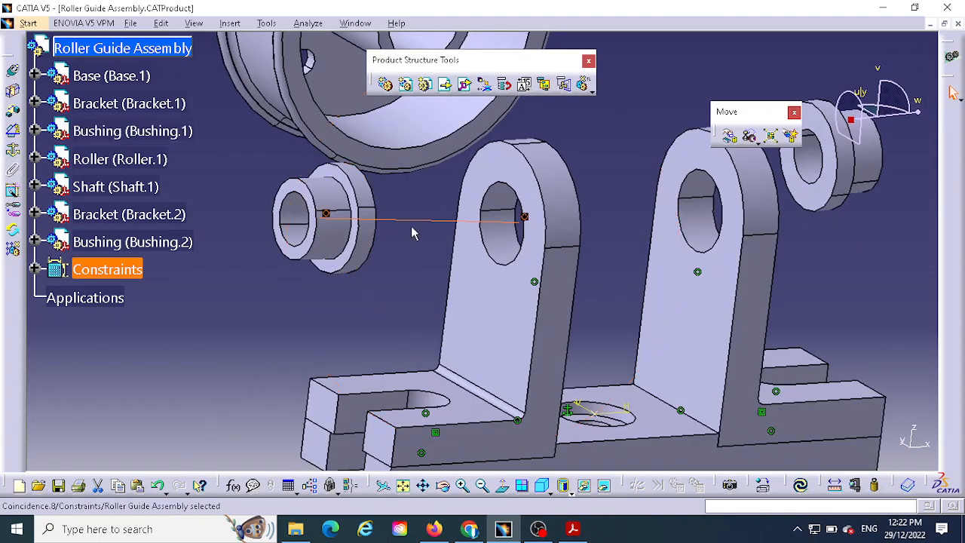
pyautogui.moveTo(561, 279); pyautogui.dragTo(470, 241, button='middle')
# Switch to the LAB 2 Assembly PDF in Acrobat, examine the Roller Assembly sketch and parts list, and return to CATIA
pyautogui.click(572, 528)
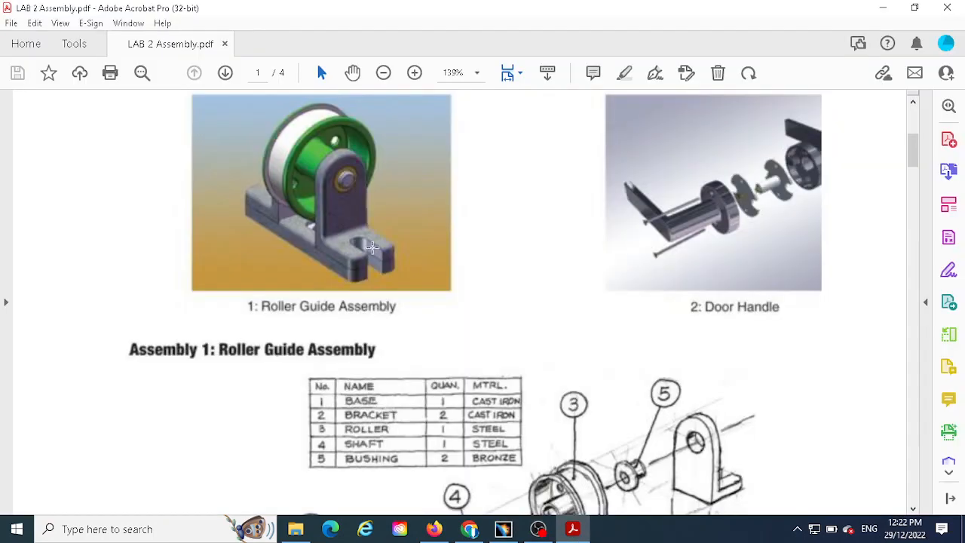
pyautogui.scroll(5, 620, 238)
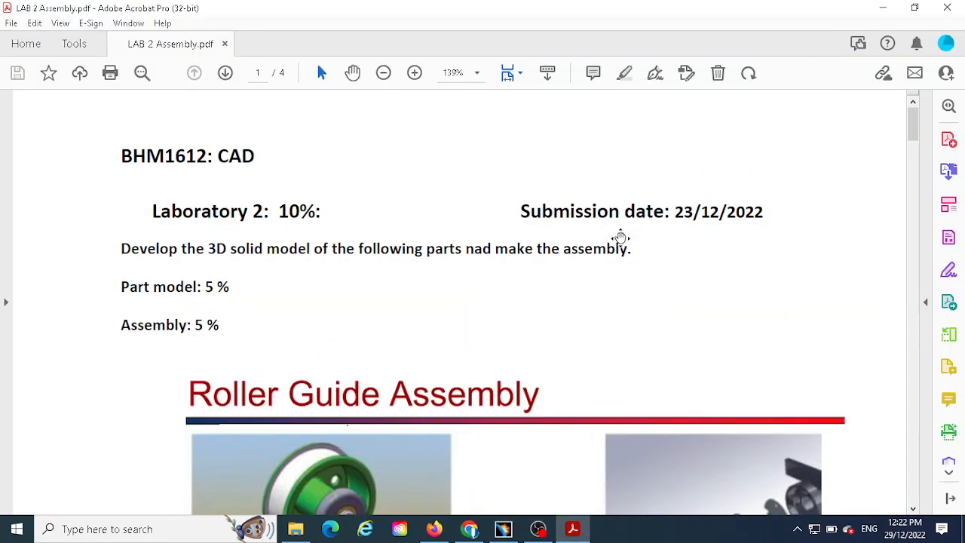
pyautogui.scroll(-9, 584, 281)
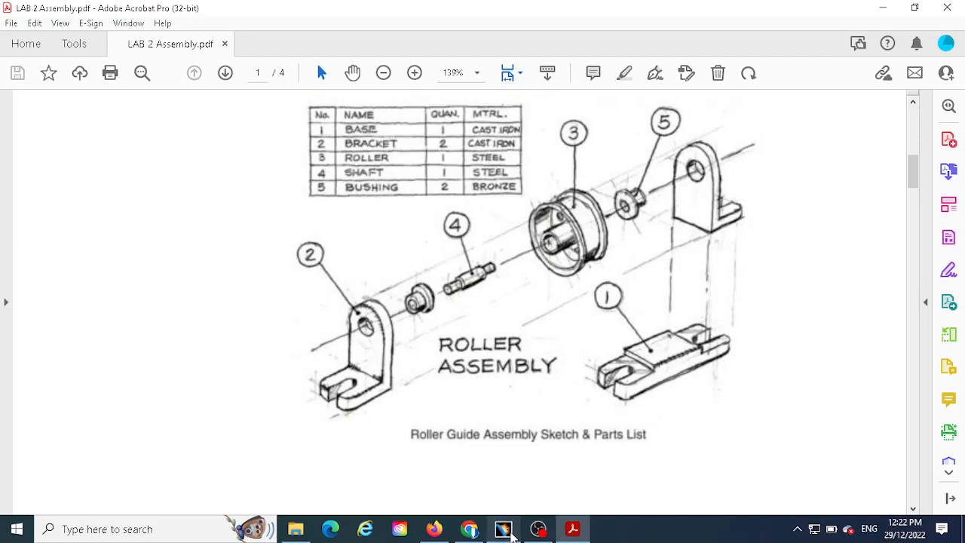
pyautogui.click(503, 529)
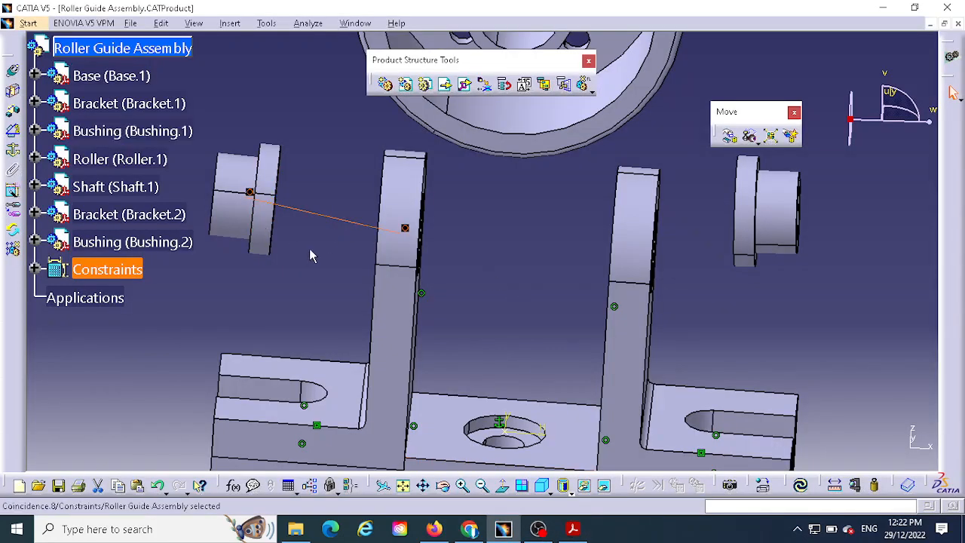
# Try to add a contact constraint between the first Bushing's flange edge and the second Bracket's inner face
pyautogui.moveTo(309, 248); pyautogui.dragTo(258, 210, button='middle')
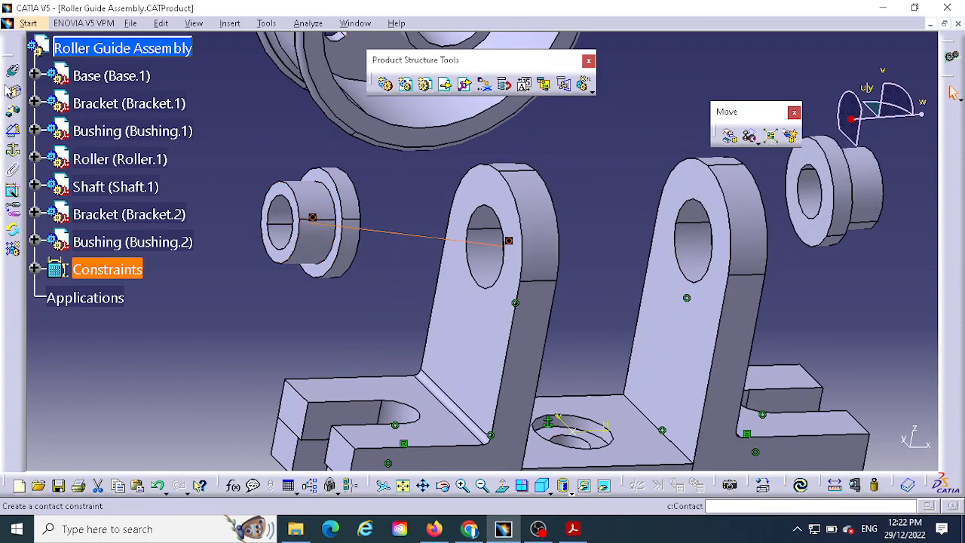
pyautogui.click(12, 91)
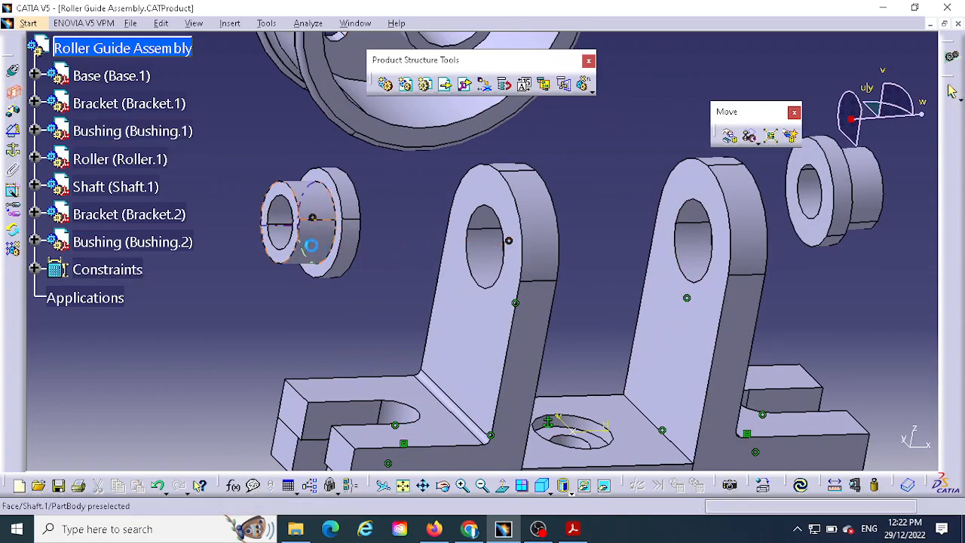
pyautogui.click(329, 182)
pyautogui.moveTo(606, 277); pyautogui.dragTo(434, 285, button='middle')
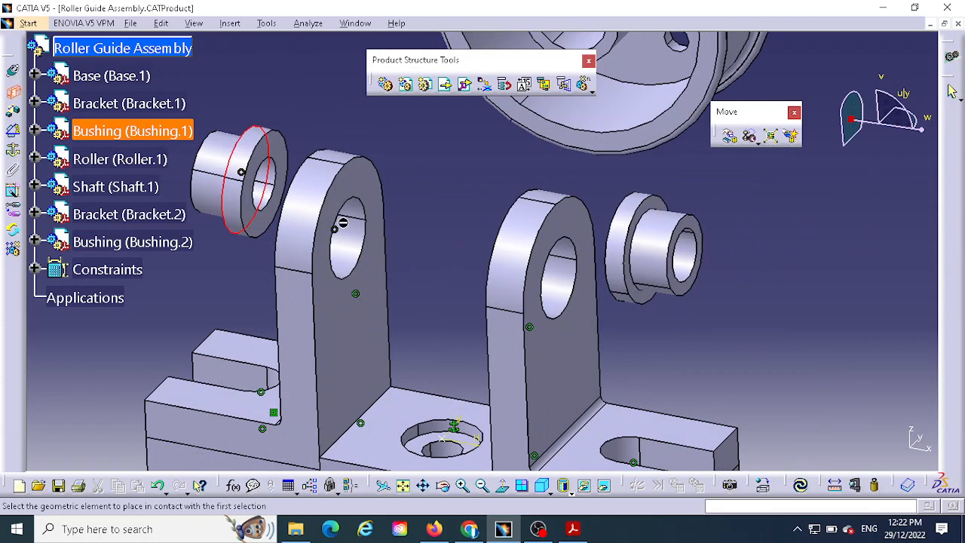
pyautogui.click(358, 187)
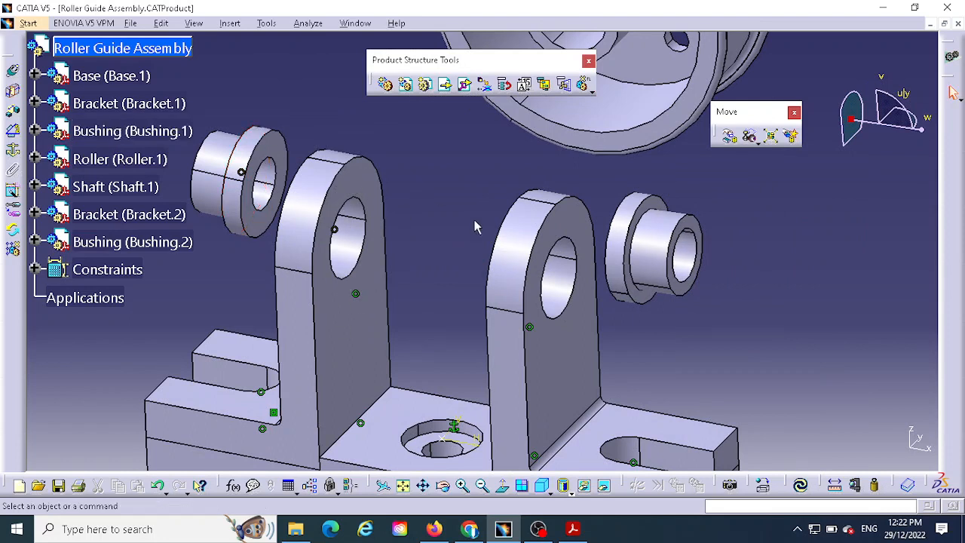
# Add a contact constraint between the first Bushing's flange shoulder face and the second Bracket's inner face, and update the assembly
pyautogui.moveTo(409, 204); pyautogui.dragTo(425, 161, button='middle')
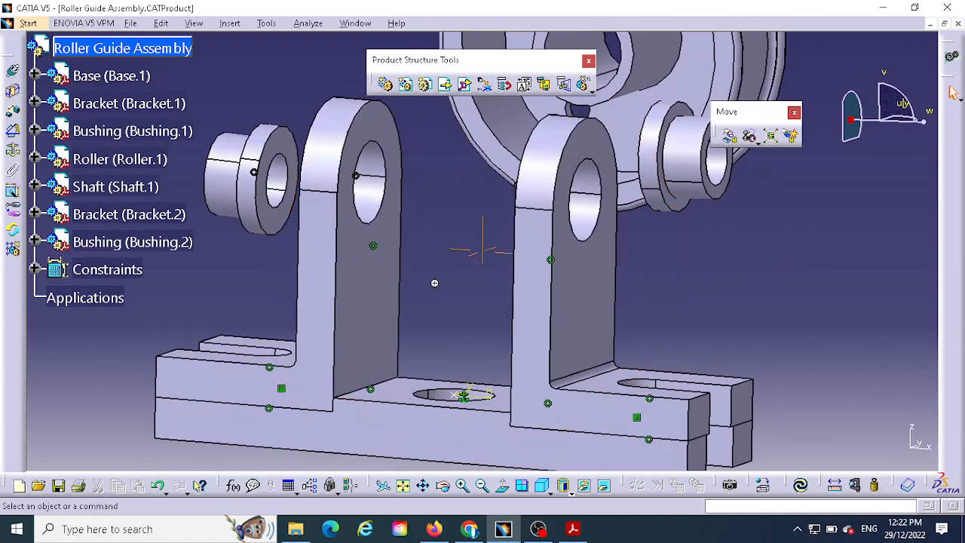
pyautogui.moveTo(435, 283); pyautogui.dragTo(469, 286, button='middle')
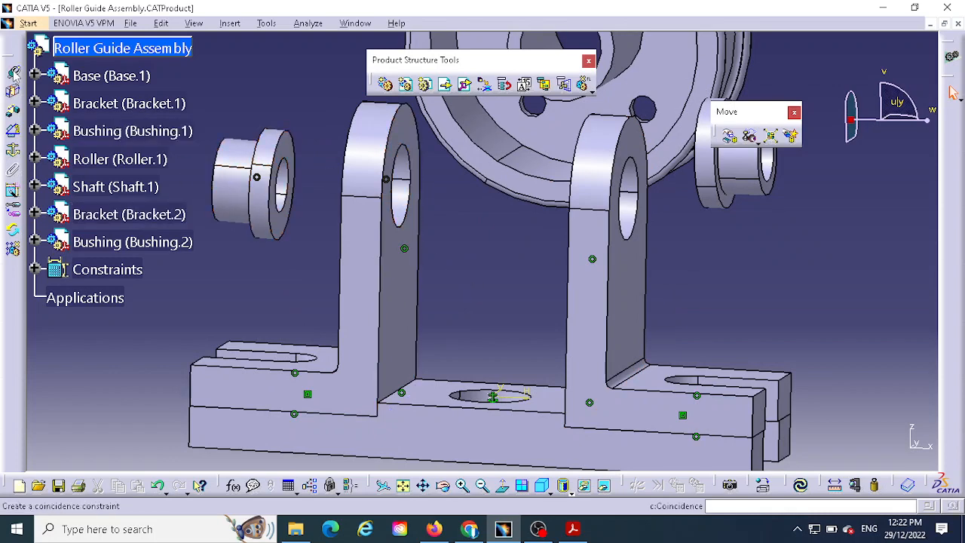
pyautogui.click(12, 91)
pyautogui.moveTo(284, 264); pyautogui.dragTo(387, 168, button='middle')
pyautogui.click(375, 152)
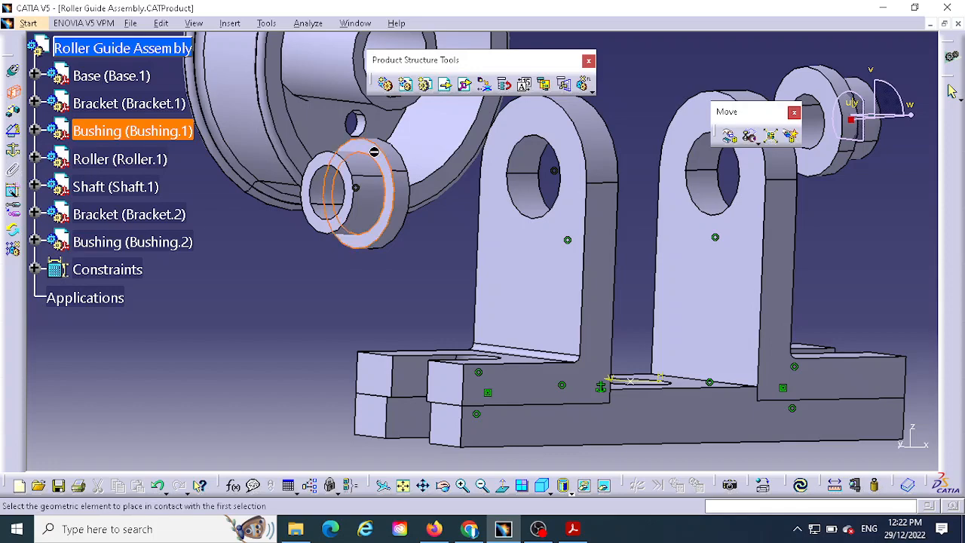
pyautogui.moveTo(632, 230); pyautogui.dragTo(463, 216, button='middle')
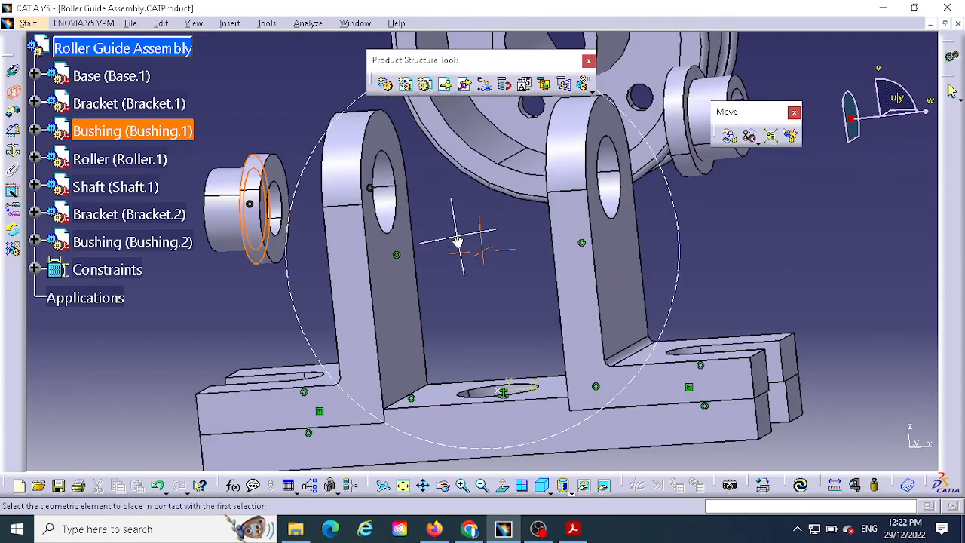
pyautogui.click(382, 130)
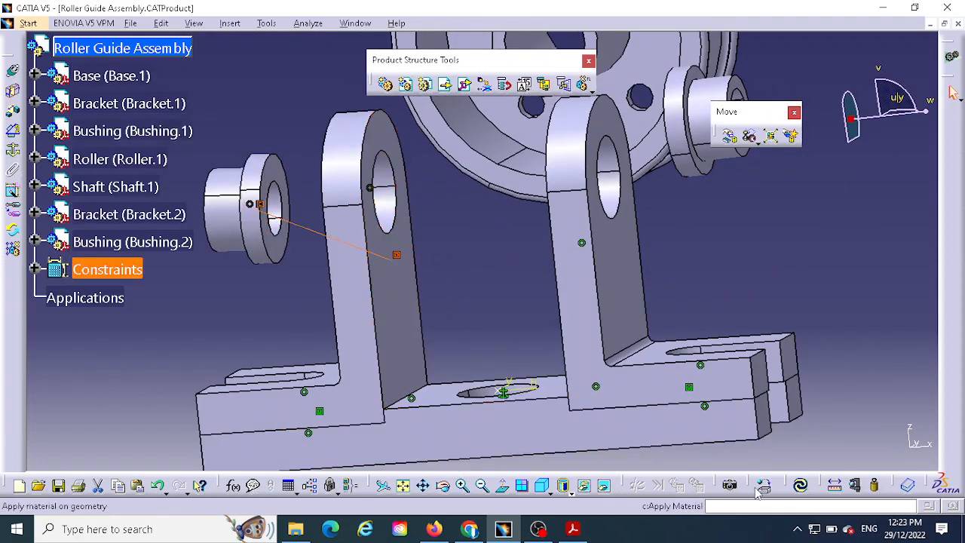
pyautogui.click(800, 485)
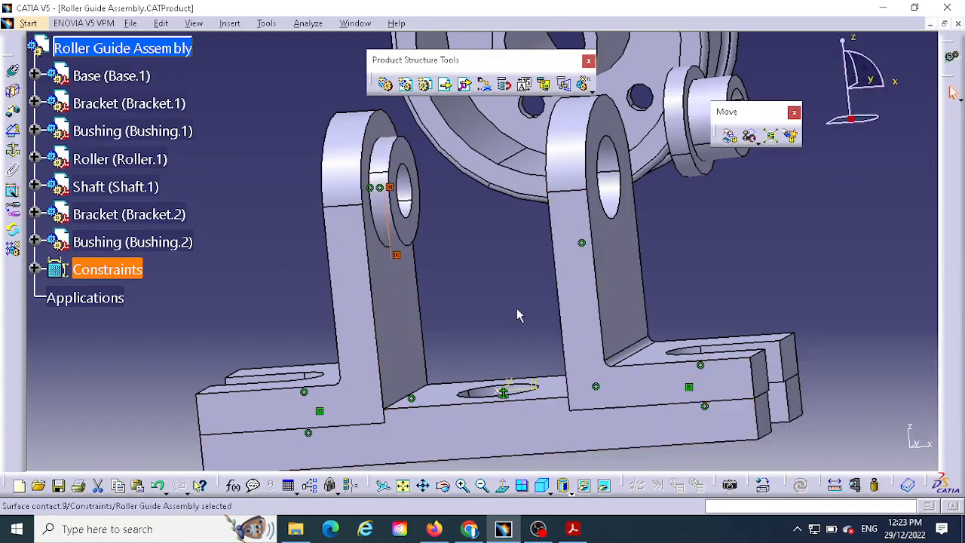
# Add a coincidence constraint between the second Bushing's axis and the axis of the first Bracket's upright hole, and update the assembly
pyautogui.moveTo(489, 277); pyautogui.dragTo(549, 321, button='middle')
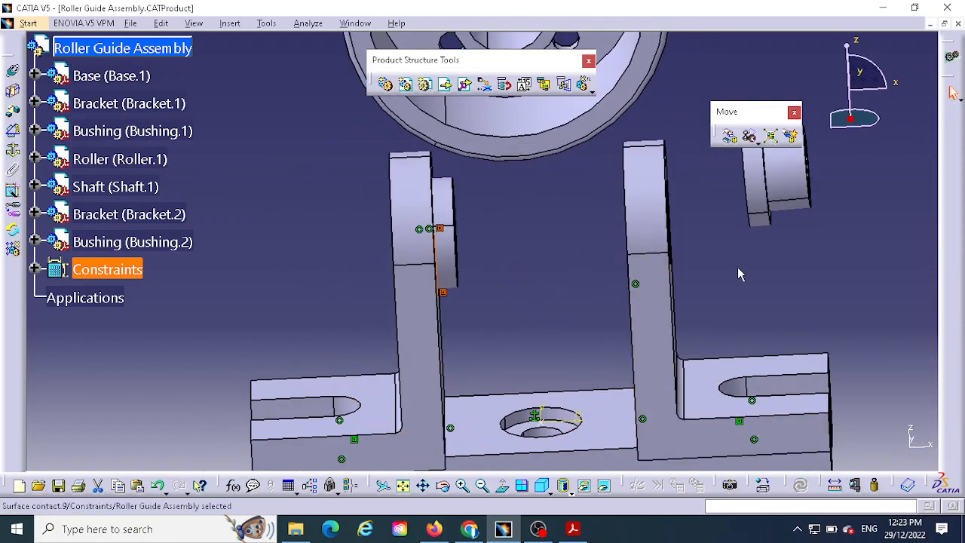
pyautogui.moveTo(738, 274); pyautogui.dragTo(708, 336, button='middle')
pyautogui.click(13, 70)
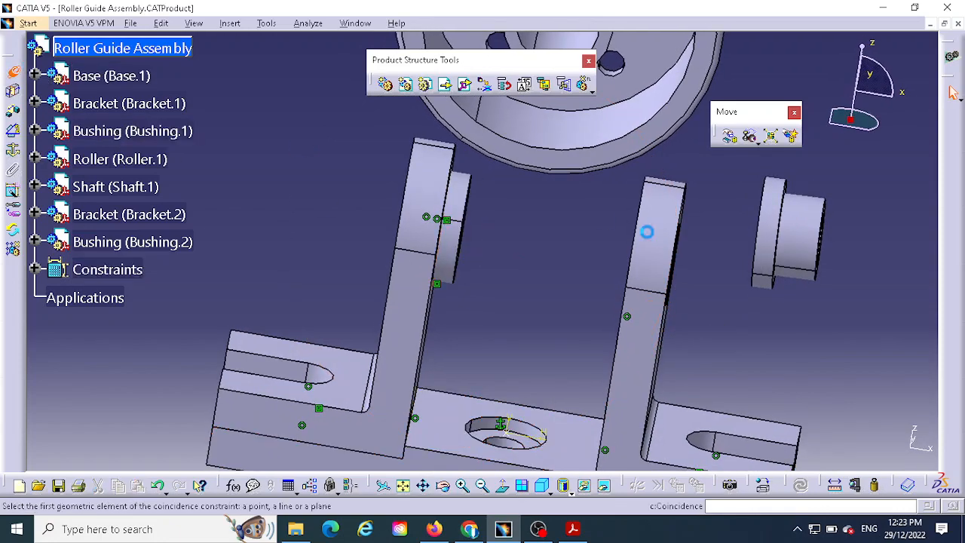
pyautogui.click(793, 243)
pyautogui.moveTo(711, 281); pyautogui.dragTo(626, 261, button='middle')
pyautogui.click(506, 249)
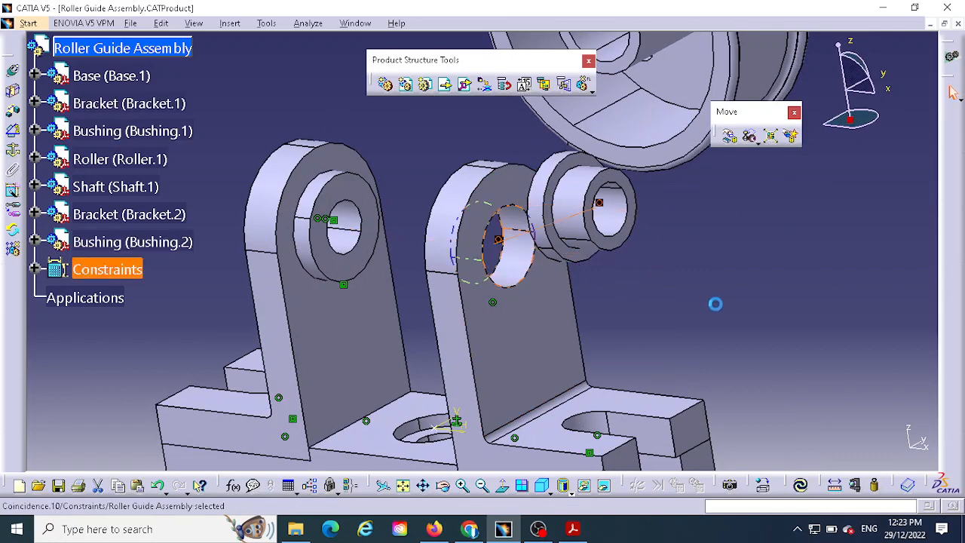
pyautogui.moveTo(717, 301); pyautogui.dragTo(795, 286, button='middle')
pyautogui.click(800, 484)
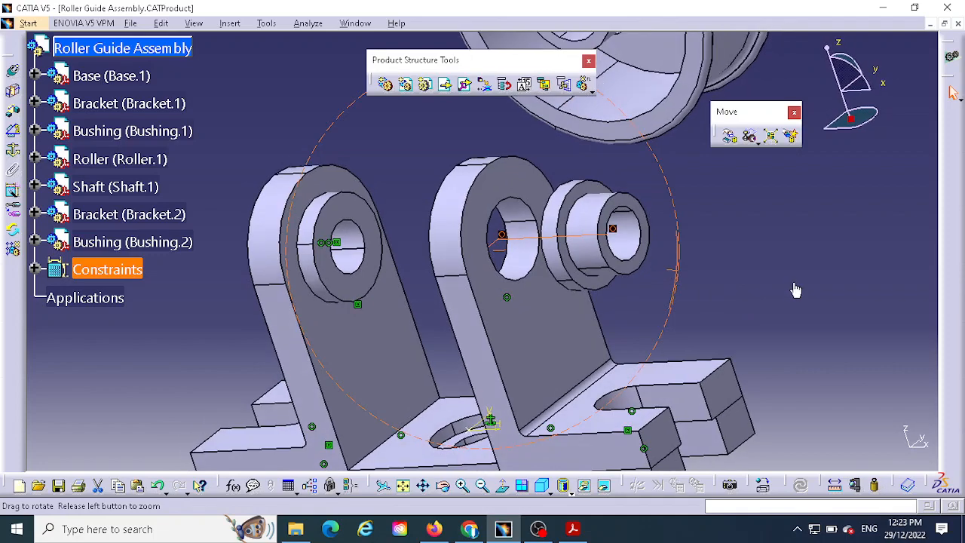
# Add a contact constraint between the second Bushing's flange shoulder face and the first Bracket's inner face, and update the assembly
pyautogui.click(12, 92)
pyautogui.click(592, 194)
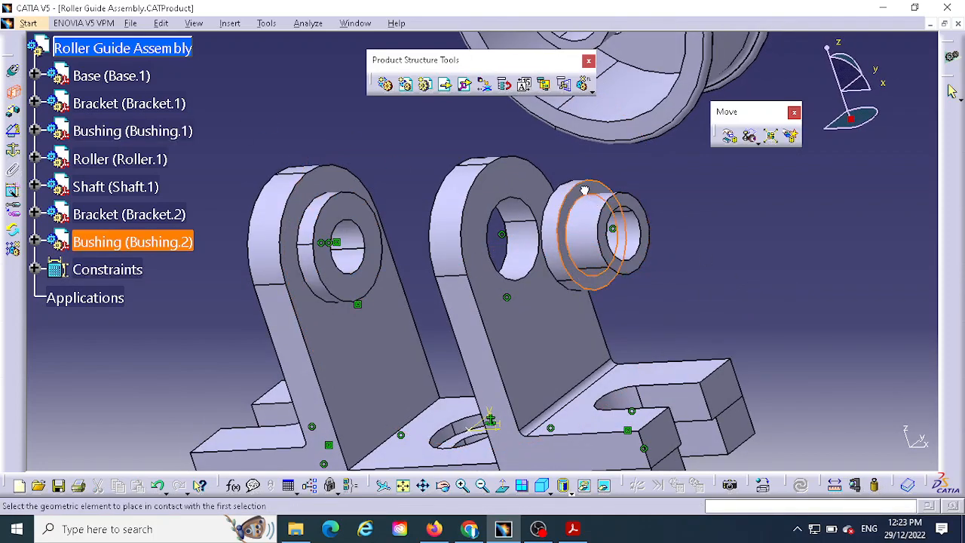
pyautogui.moveTo(584, 191); pyautogui.dragTo(742, 162, button='middle')
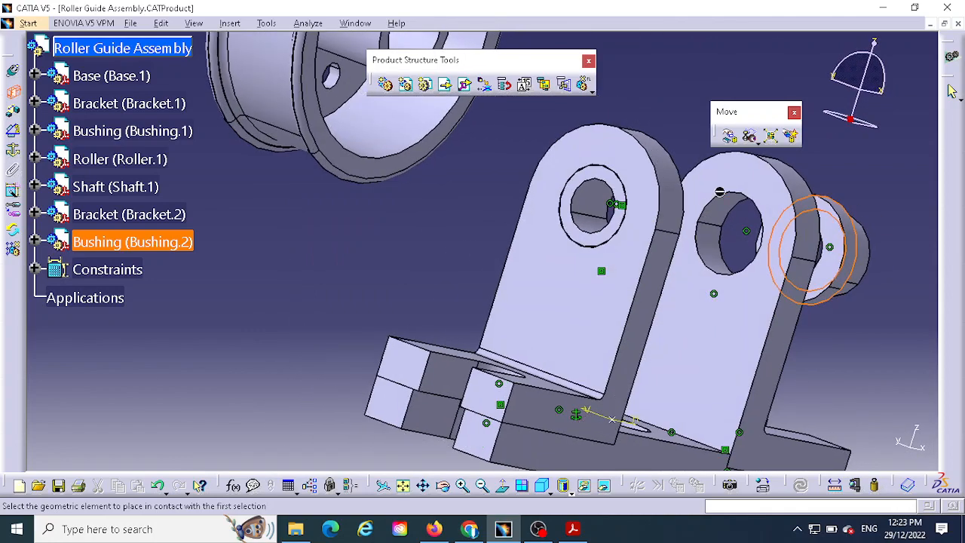
pyautogui.click(739, 165)
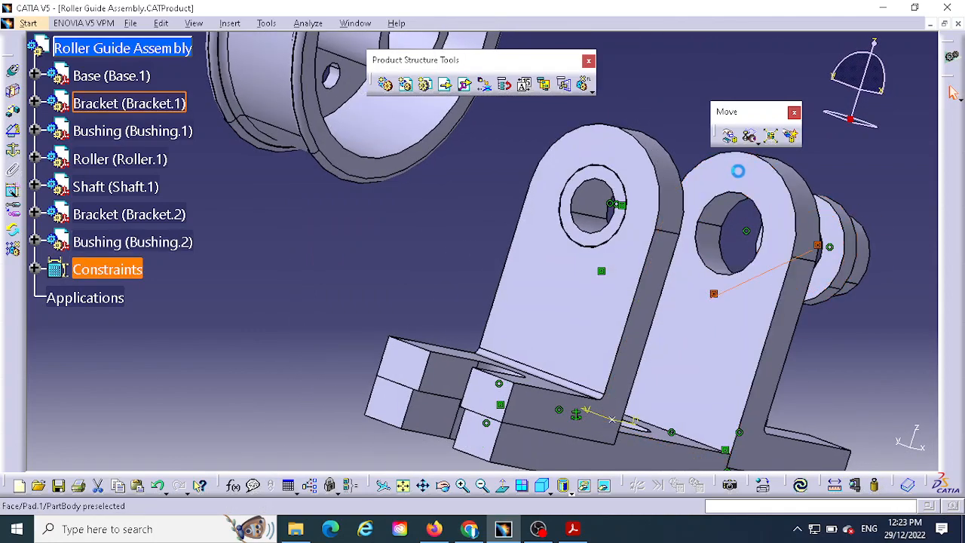
pyautogui.click(800, 484)
pyautogui.moveTo(843, 230); pyautogui.dragTo(586, 285, button='middle')
pyautogui.moveTo(735, 270); pyautogui.dragTo(754, 183, button='middle')
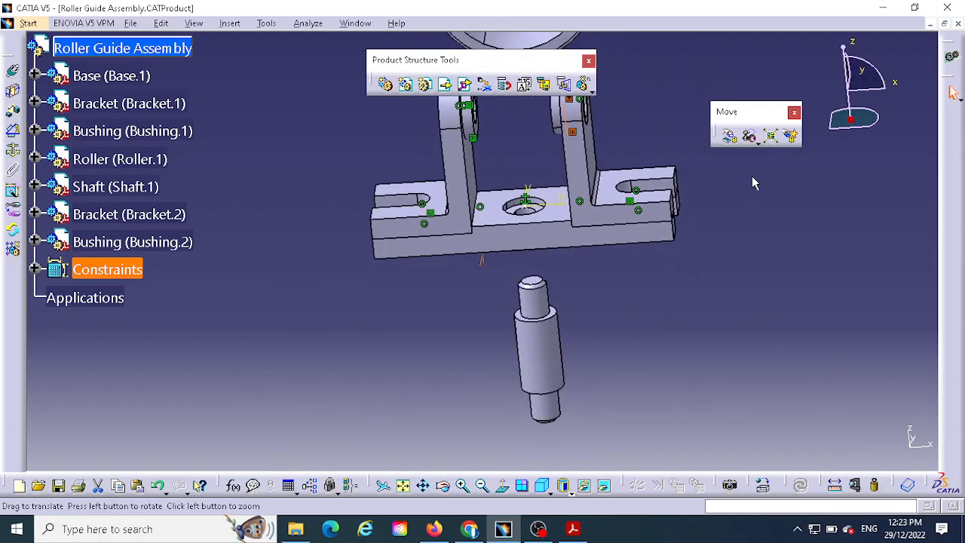
pyautogui.moveTo(679, 314); pyautogui.dragTo(675, 353, button='middle')
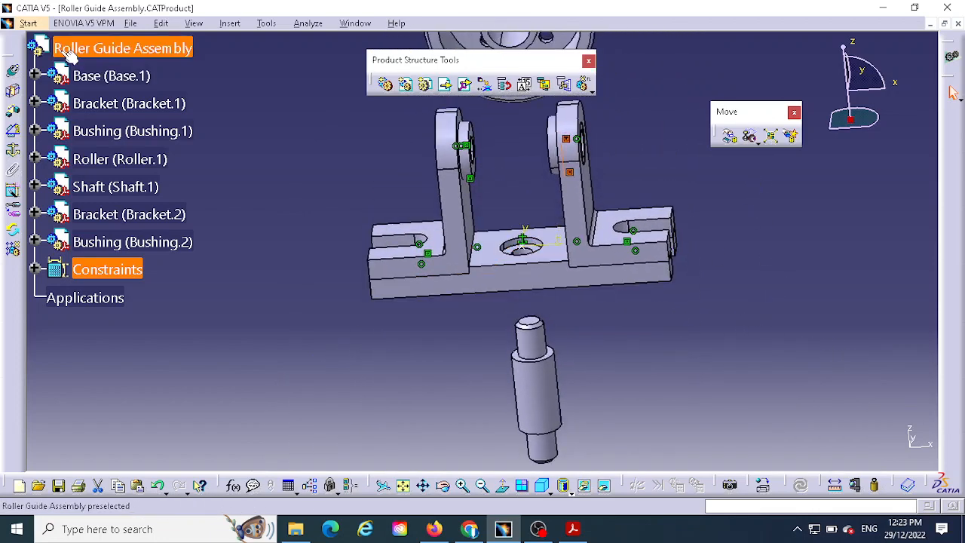
# Add a coincidence constraint between the Shaft's axis and the second Bushing's axis, and update the assembly
pyautogui.click(13, 74)
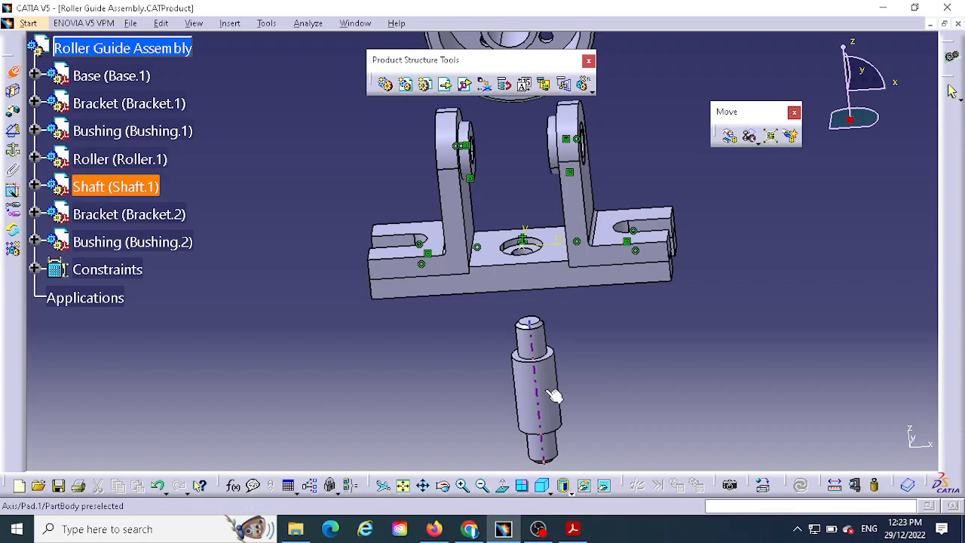
pyautogui.click(535, 396)
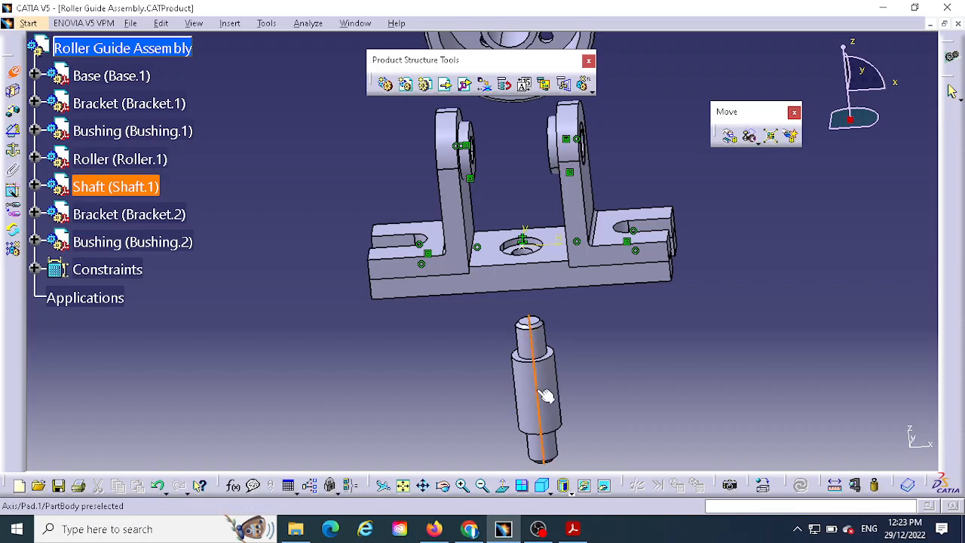
pyautogui.click(554, 141)
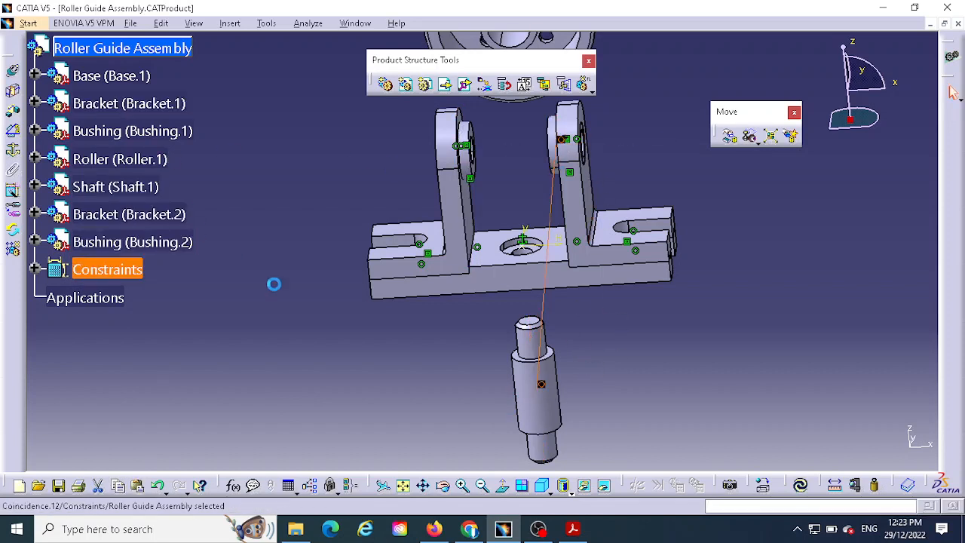
pyautogui.click(764, 486)
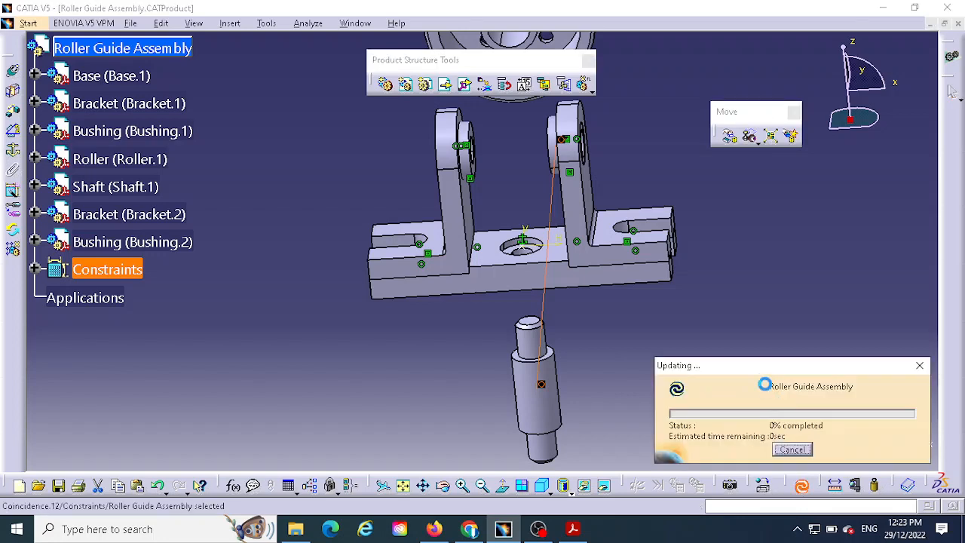
# Add a contact constraint between the Shaft's near shoulder face and the first Bushing's flange end face, and update the assembly
pyautogui.moveTo(732, 332); pyautogui.dragTo(667, 437, button='middle')
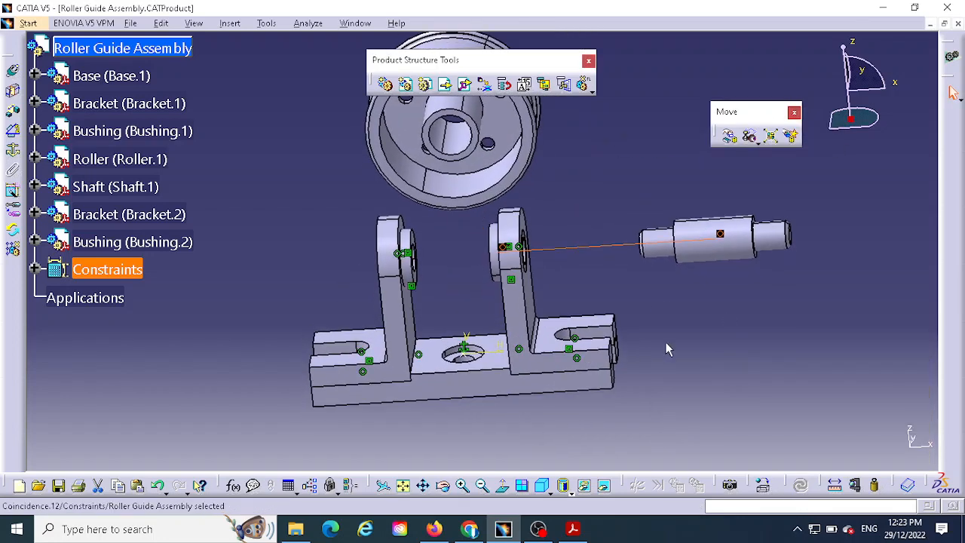
pyautogui.moveTo(669, 322); pyautogui.dragTo(788, 219, button='middle')
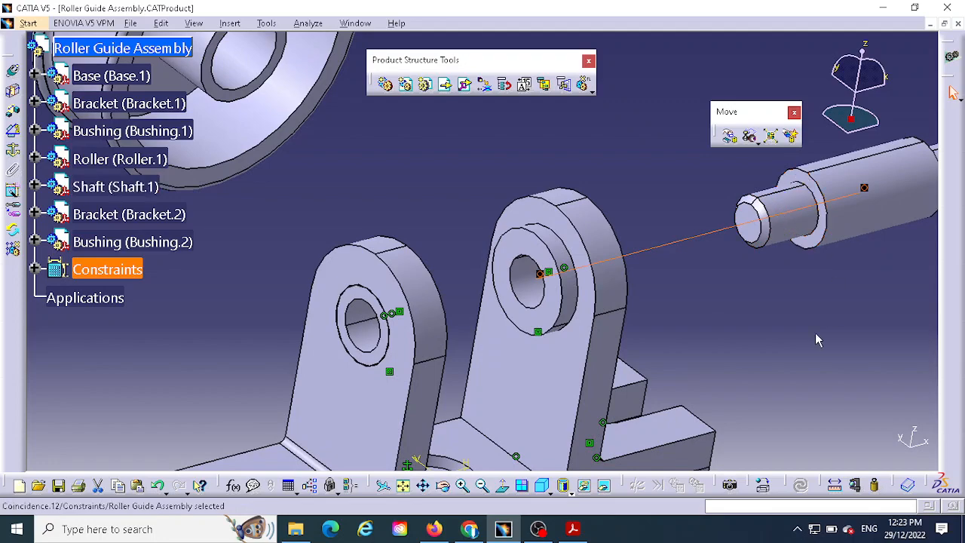
pyautogui.moveTo(813, 333); pyautogui.dragTo(582, 303, button='middle')
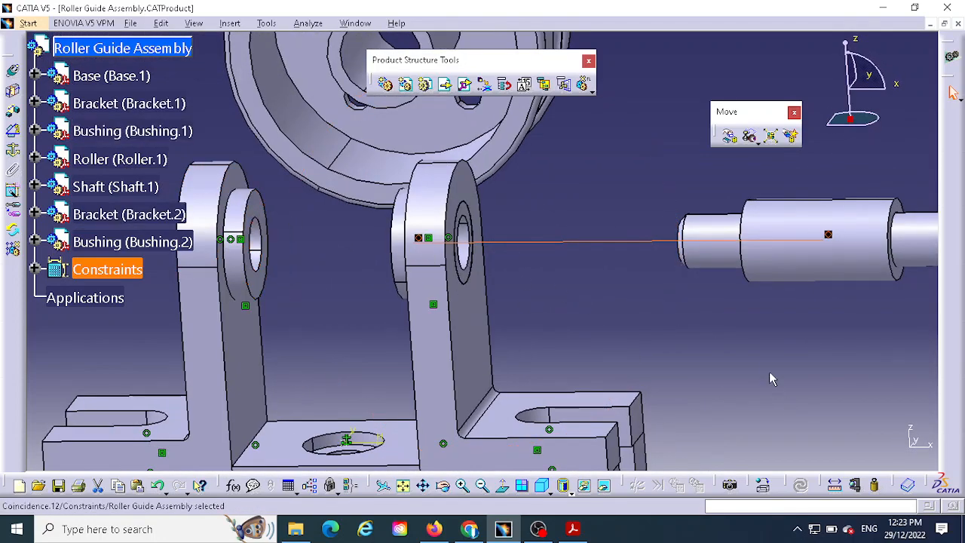
pyautogui.moveTo(769, 374); pyautogui.dragTo(888, 364, button='middle')
pyautogui.moveTo(545, 329); pyautogui.dragTo(626, 350, button='middle')
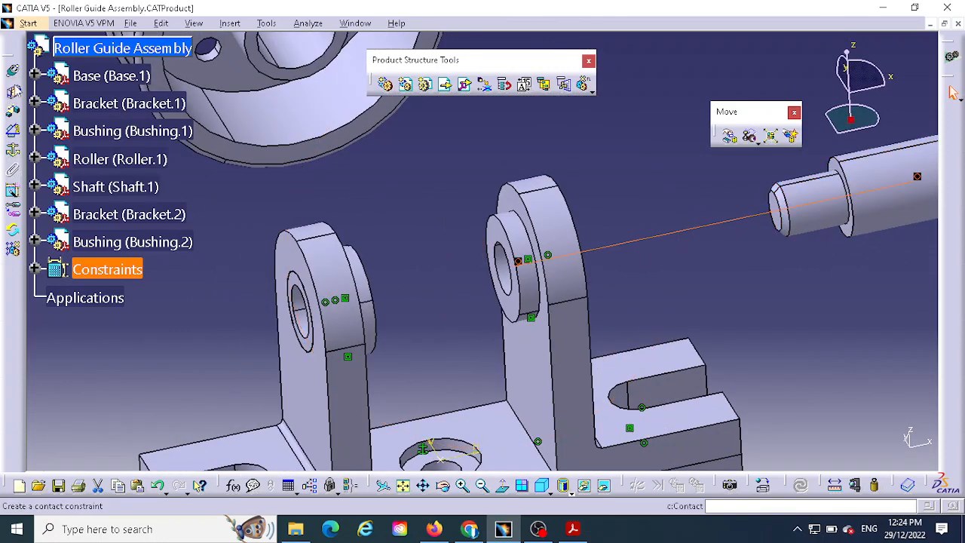
pyautogui.click(14, 91)
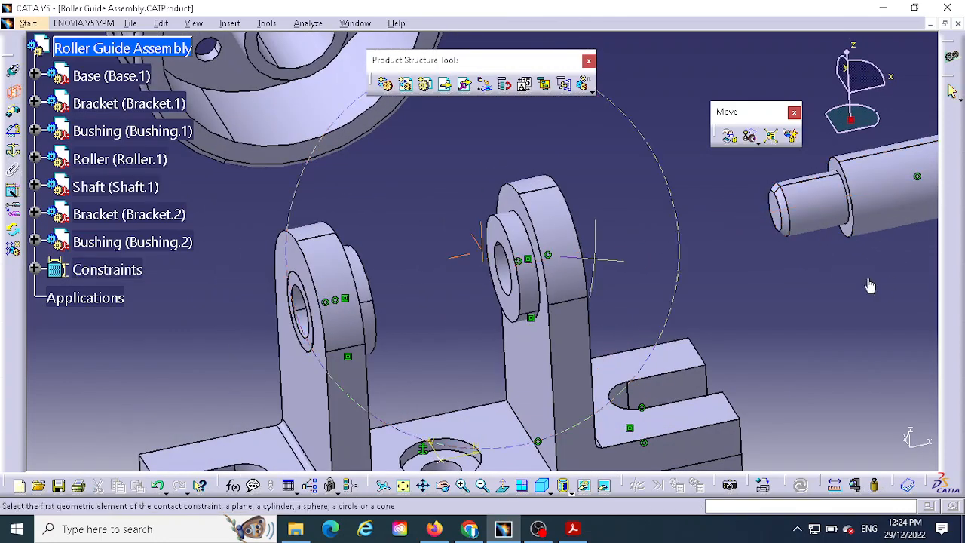
pyautogui.moveTo(870, 286); pyautogui.dragTo(726, 322, button='middle')
pyautogui.click(754, 247)
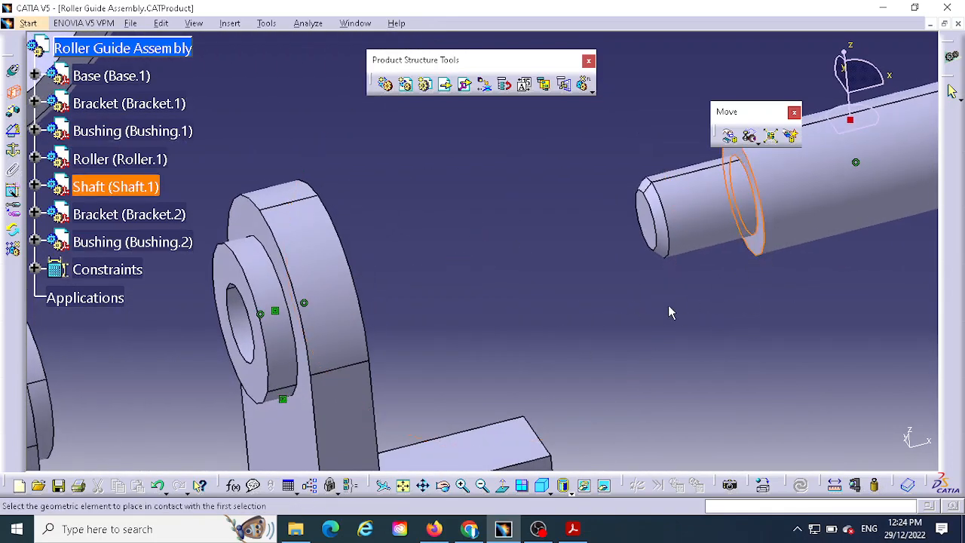
pyautogui.moveTo(670, 312); pyautogui.dragTo(830, 344, button='middle')
pyautogui.click(449, 141)
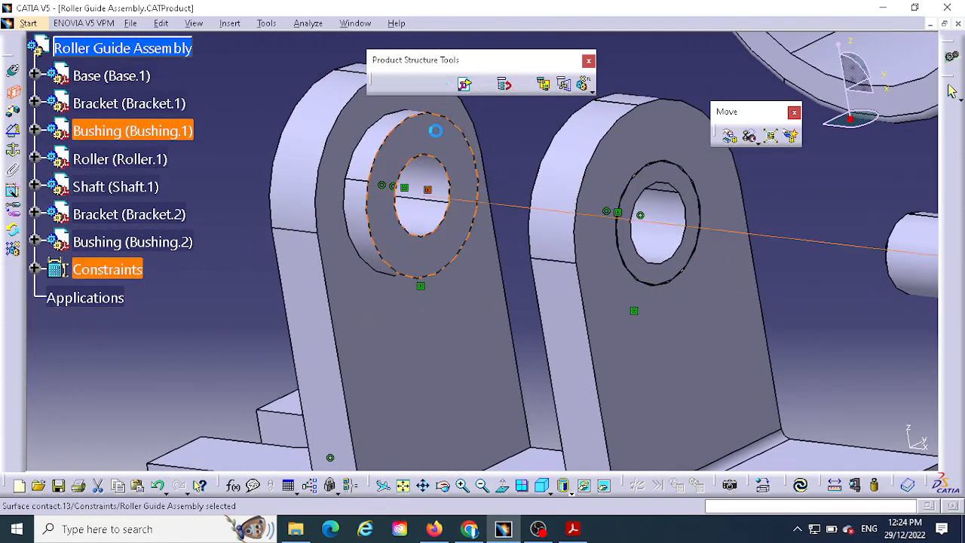
pyautogui.click(800, 486)
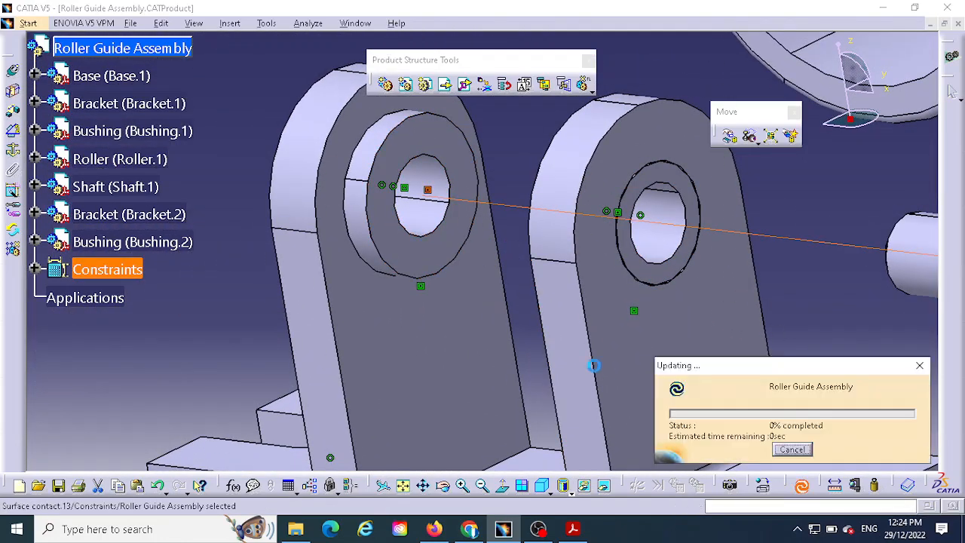
# Check the seated Shaft against the exploded roller assembly sketch in LAB 2 Assembly.pdf in Adobe Acrobat, and return to CATIA
pyautogui.moveTo(485, 377); pyautogui.dragTo(521, 373, button='middle')
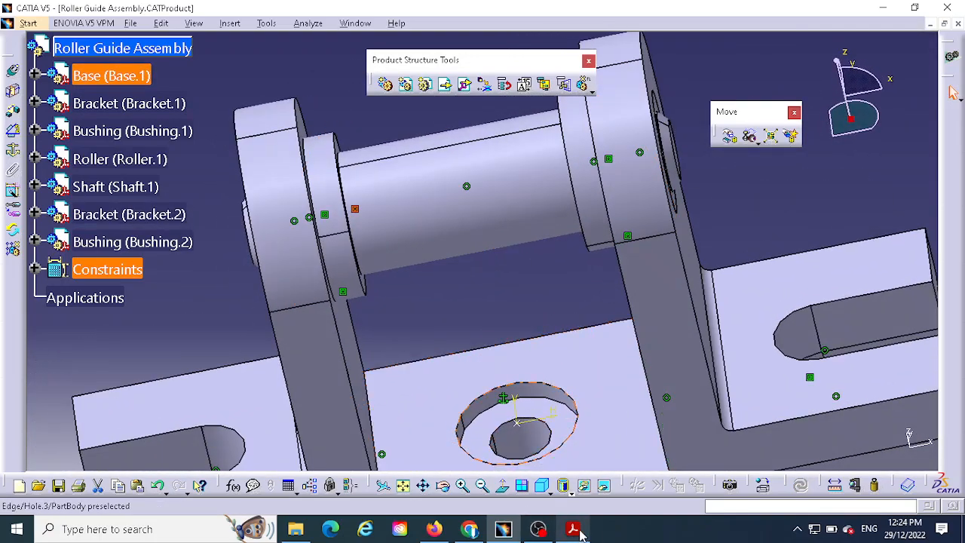
pyautogui.click(572, 528)
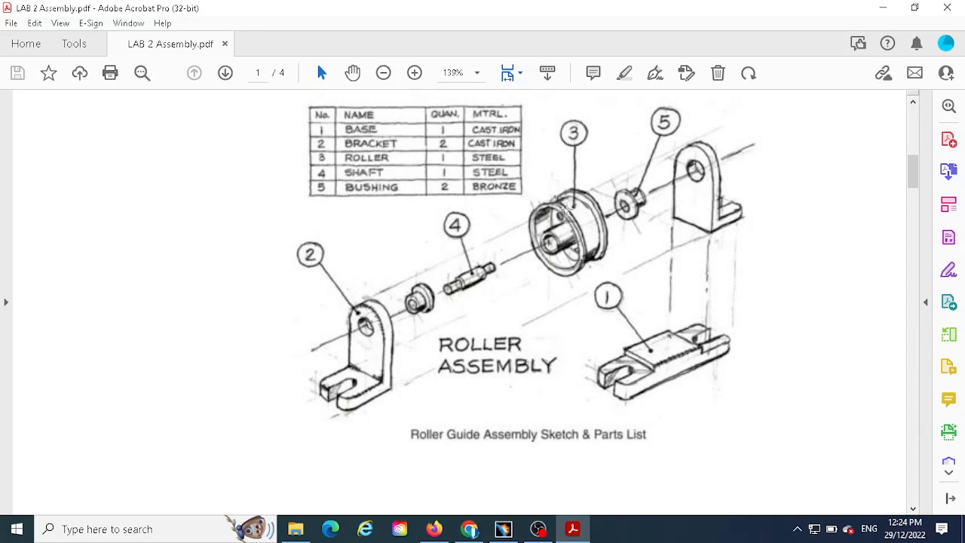
pyautogui.click(503, 528)
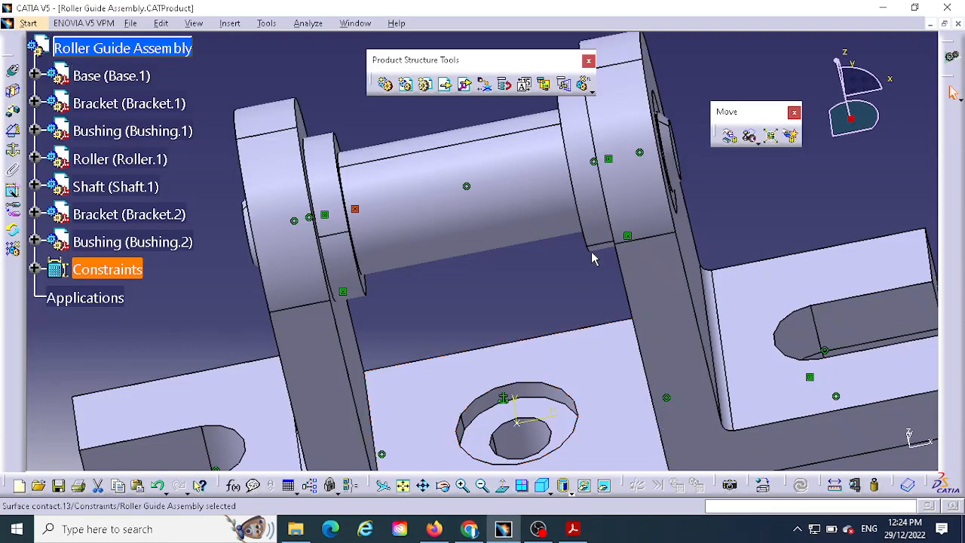
# Add a coincidence constraint between the Shaft's axis and the Roller's bore axis, and update the assembly
pyautogui.moveTo(481, 318); pyautogui.dragTo(502, 382, button='middle')
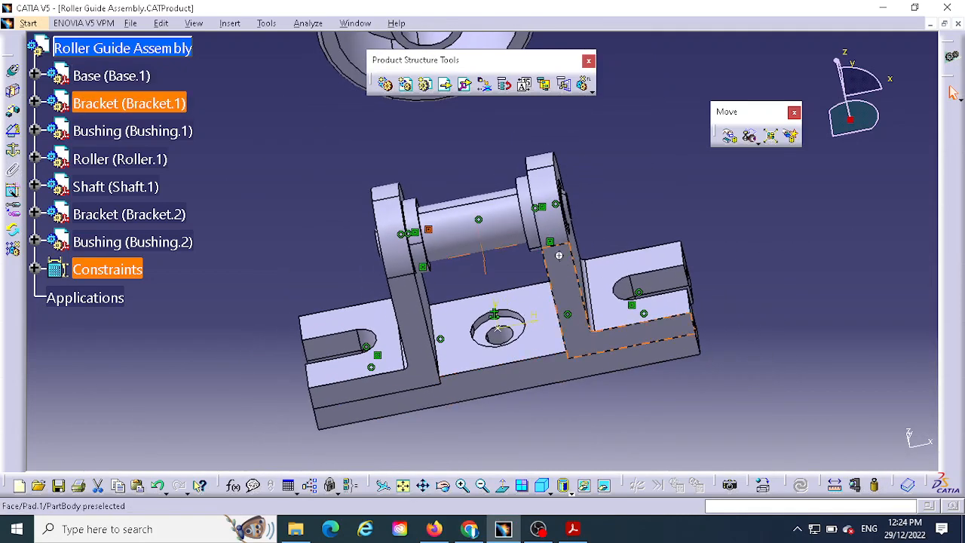
pyautogui.moveTo(560, 257); pyautogui.dragTo(594, 397, button='middle')
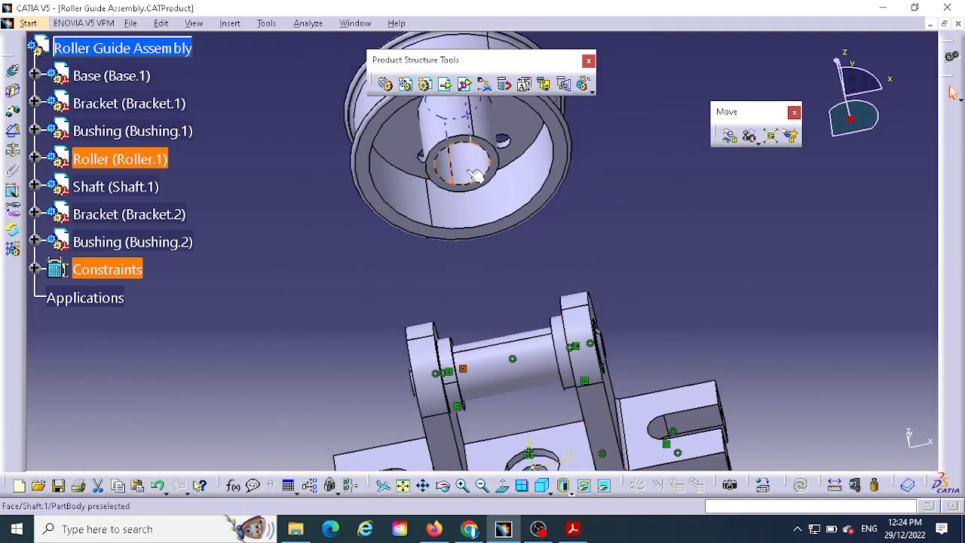
pyautogui.moveTo(722, 259); pyautogui.dragTo(717, 291, button='middle')
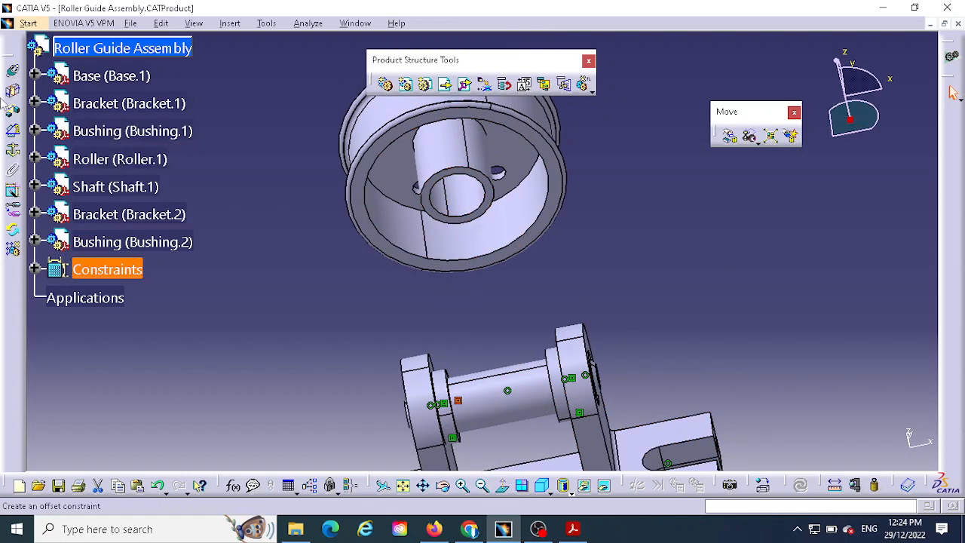
pyautogui.click(12, 70)
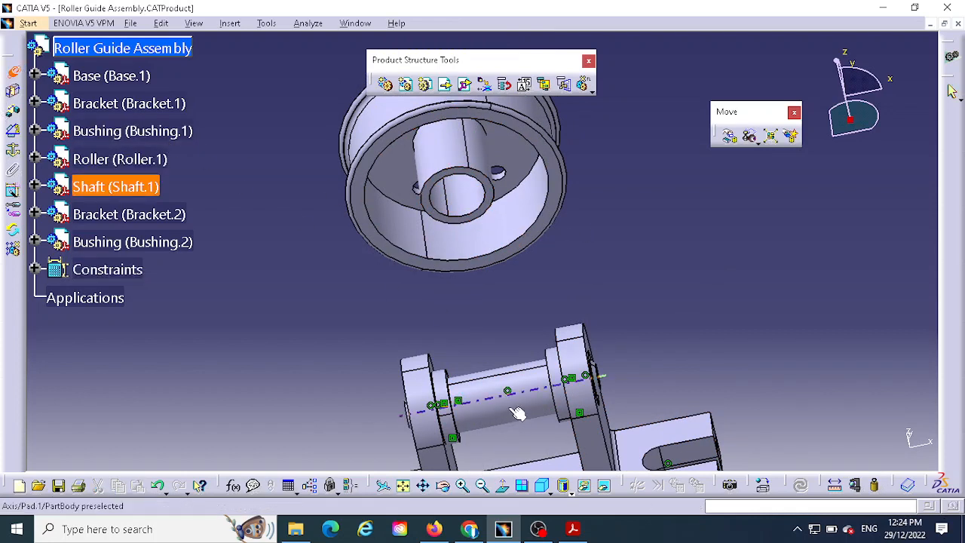
pyautogui.click(517, 413)
pyautogui.click(480, 233)
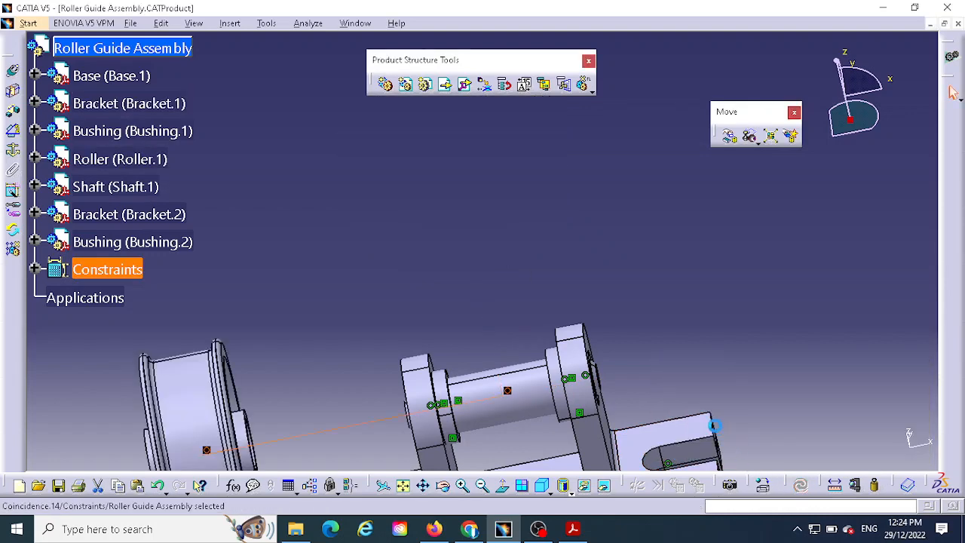
# Add a contact constraint between the Roller's hub end face and the second Bushing's flange end face, and update the assembly
pyautogui.moveTo(503, 270); pyautogui.dragTo(604, 148, button='middle')
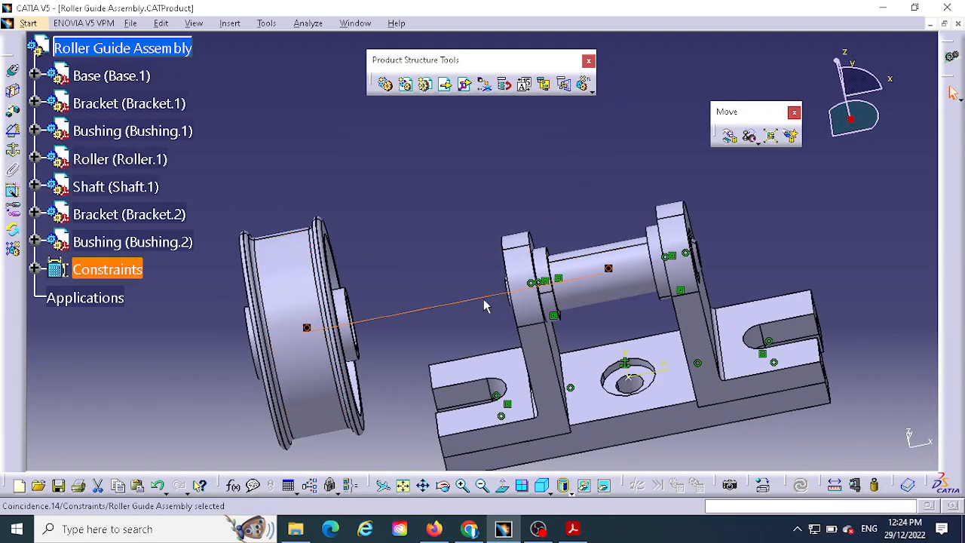
pyautogui.moveTo(599, 324); pyautogui.dragTo(536, 362, button='middle')
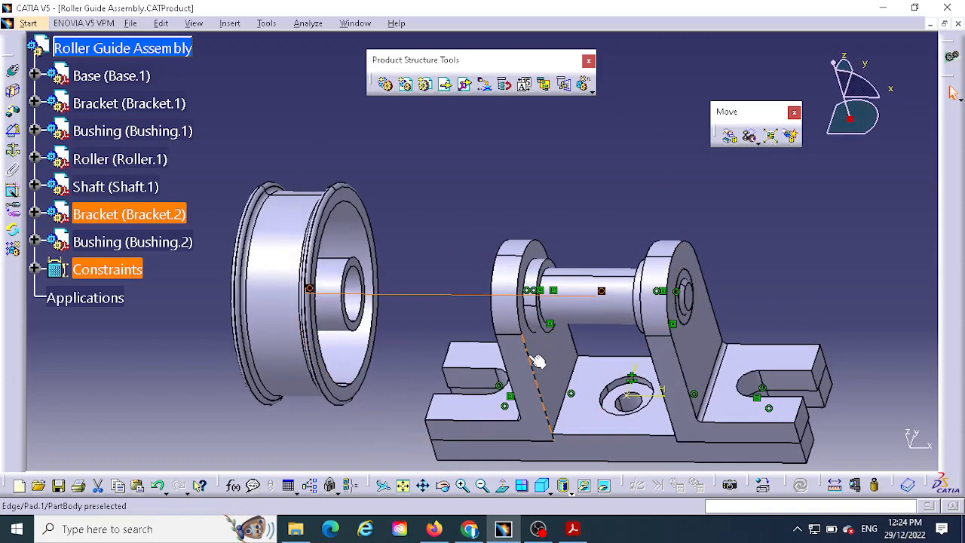
pyautogui.moveTo(402, 336); pyautogui.dragTo(414, 248, button='middle')
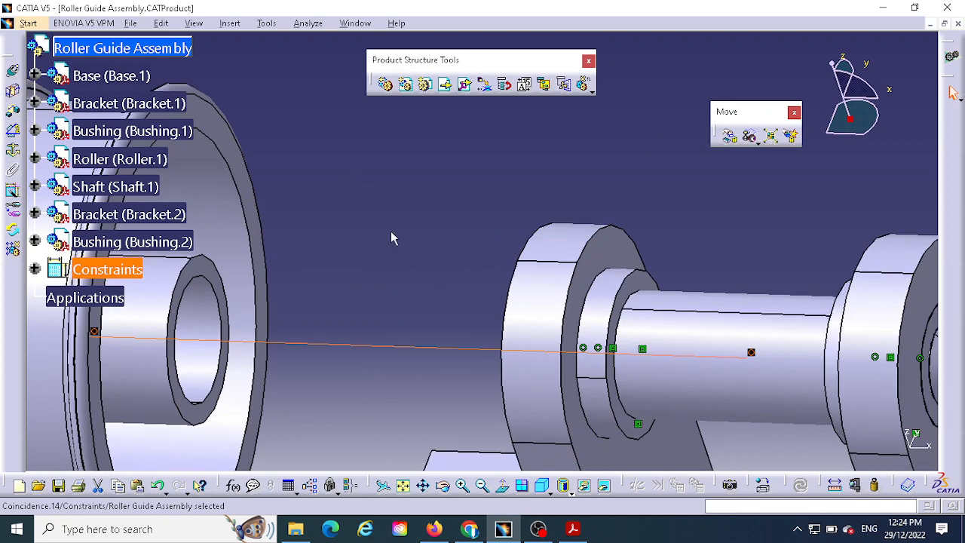
pyautogui.click(12, 91)
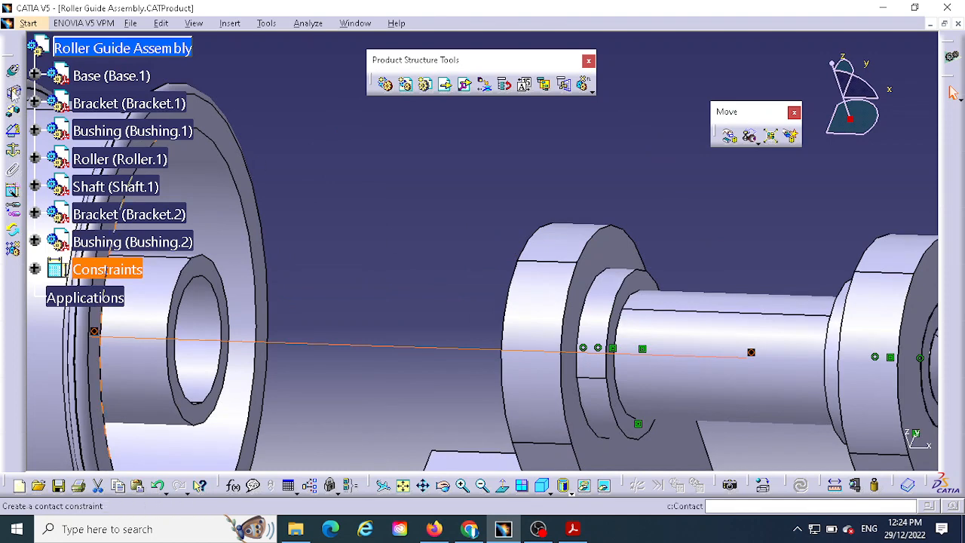
pyautogui.click(211, 271)
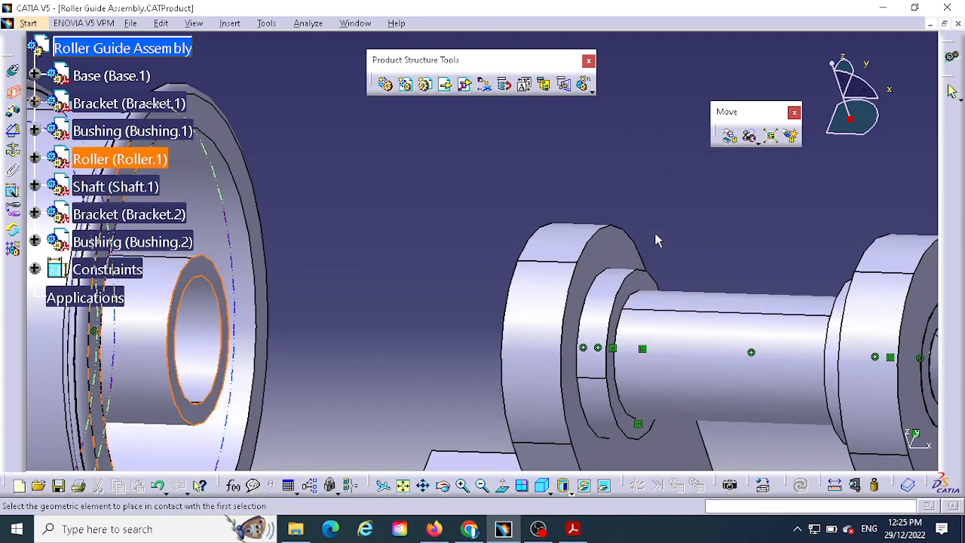
pyautogui.moveTo(655, 239); pyautogui.dragTo(716, 281, button='middle')
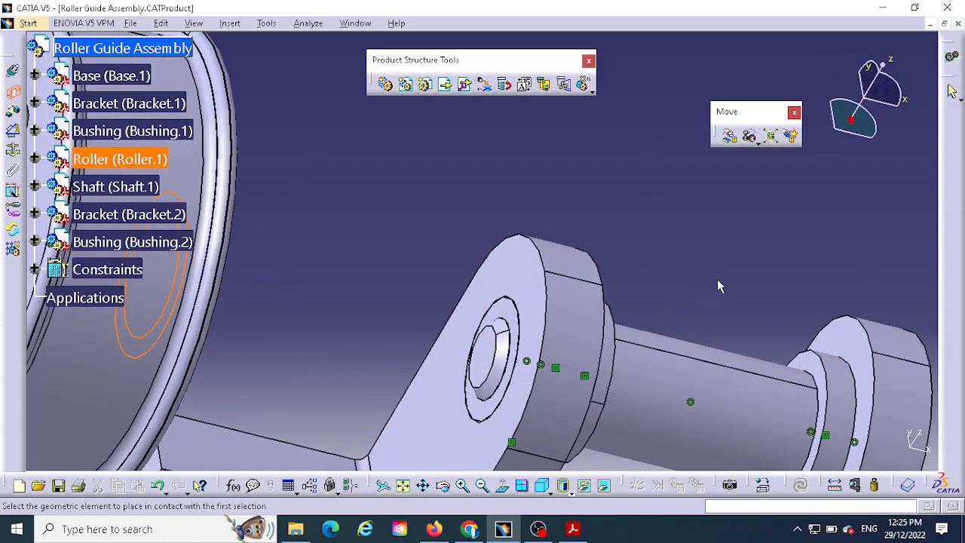
pyautogui.click(817, 367)
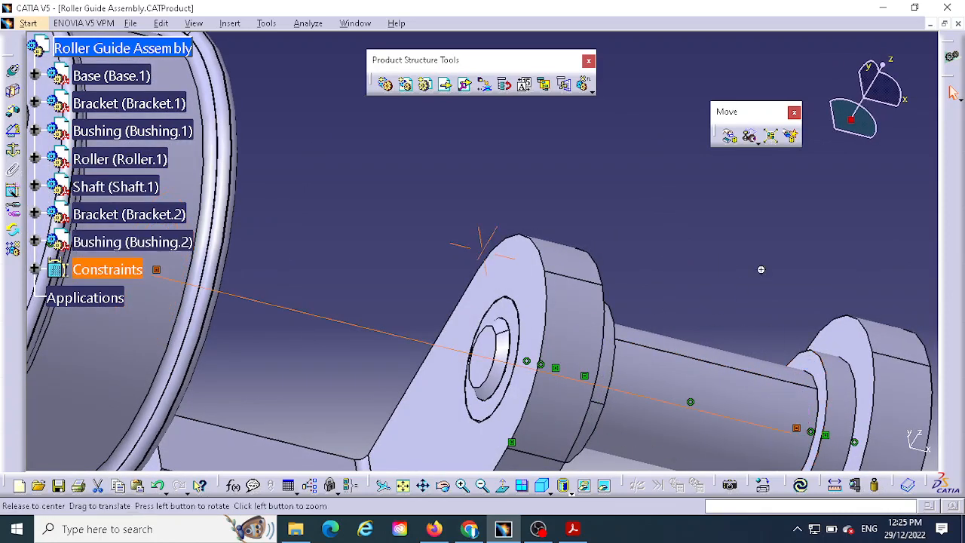
pyautogui.moveTo(760, 269); pyautogui.dragTo(710, 229, button='middle')
pyautogui.click(800, 485)
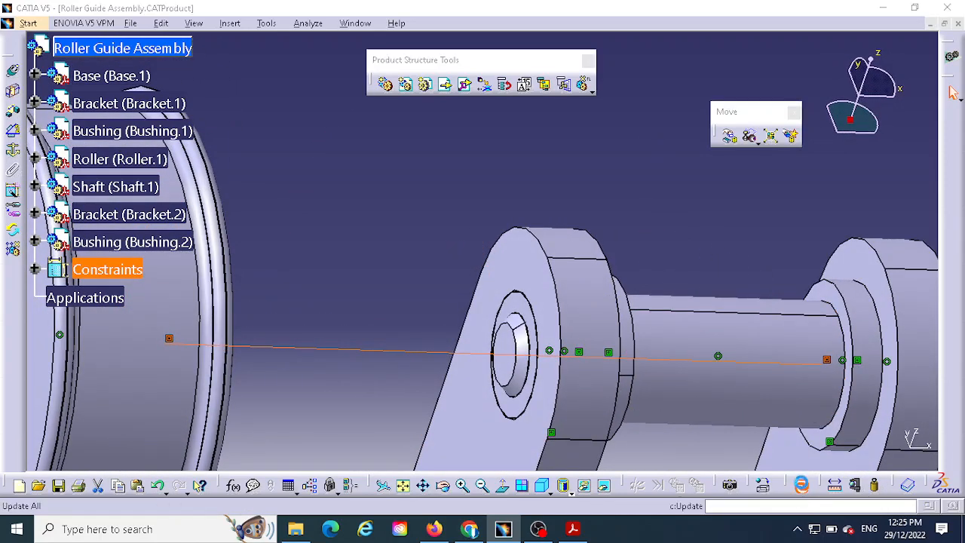
# Examine from several sides how the Roller and Shaft fit between the two Bushings and Brackets, and fit the whole assembly in view
pyautogui.moveTo(340, 254); pyautogui.dragTo(332, 223, button='middle')
pyautogui.moveTo(450, 269); pyautogui.dragTo(411, 362, button='middle')
pyautogui.moveTo(761, 278); pyautogui.dragTo(630, 272, button='middle')
pyautogui.moveTo(544, 402)
pyautogui.mouseDown(button='middle')
pyautogui.moveTo(510, 351)
pyautogui.moveTo(457, 371)
pyautogui.moveTo(557, 397)
pyautogui.mouseUp(button='middle')
pyautogui.moveTo(642, 389); pyautogui.dragTo(470, 351, button='middle')
pyautogui.moveTo(541, 244); pyautogui.dragTo(566, 162, button='middle')
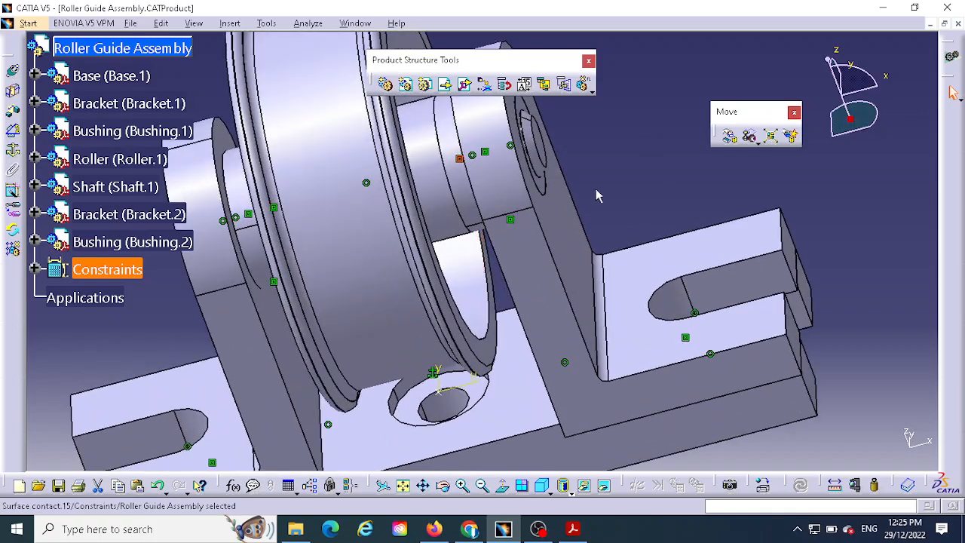
pyautogui.moveTo(629, 218); pyautogui.dragTo(666, 235, button='middle')
pyautogui.moveTo(527, 319); pyautogui.dragTo(466, 243, button='middle')
pyautogui.moveTo(672, 271); pyautogui.dragTo(844, 348, button='middle')
pyautogui.moveTo(774, 288); pyautogui.dragTo(688, 283, button='middle')
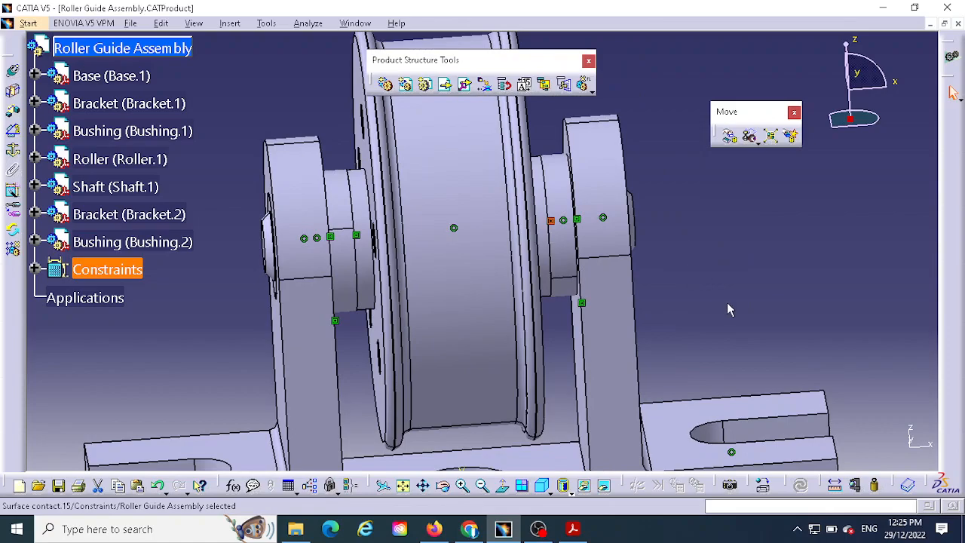
pyautogui.moveTo(728, 308); pyautogui.dragTo(678, 285, button='middle')
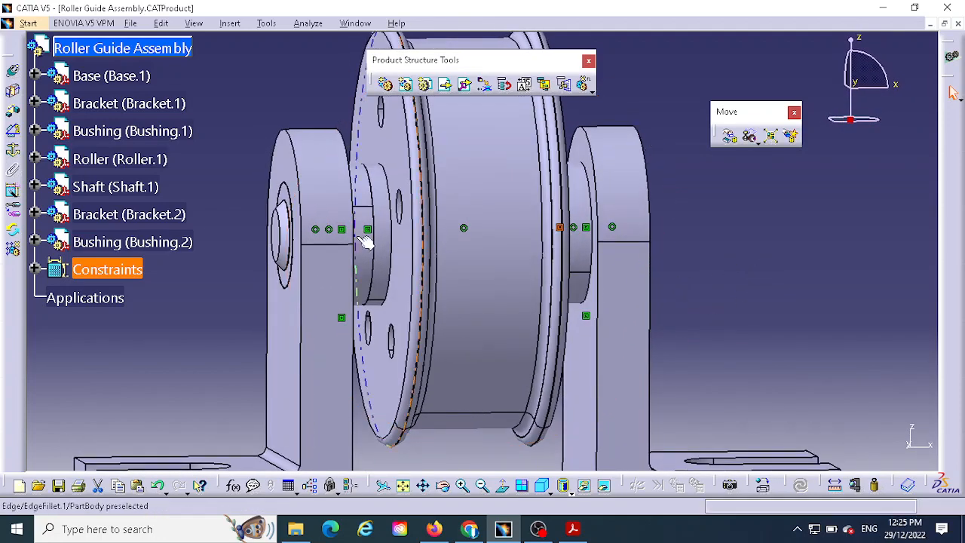
pyautogui.click(340, 234)
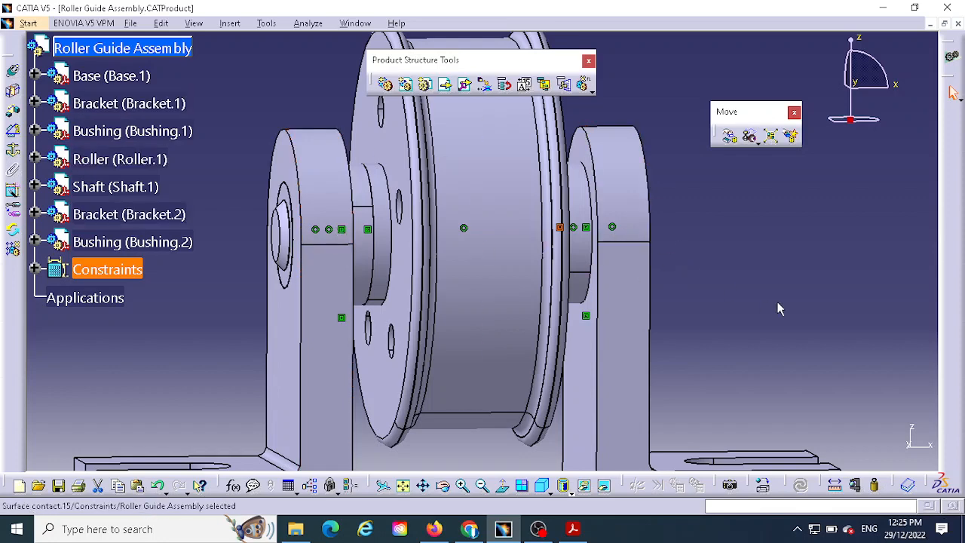
pyautogui.moveTo(779, 309); pyautogui.dragTo(684, 292, button='middle')
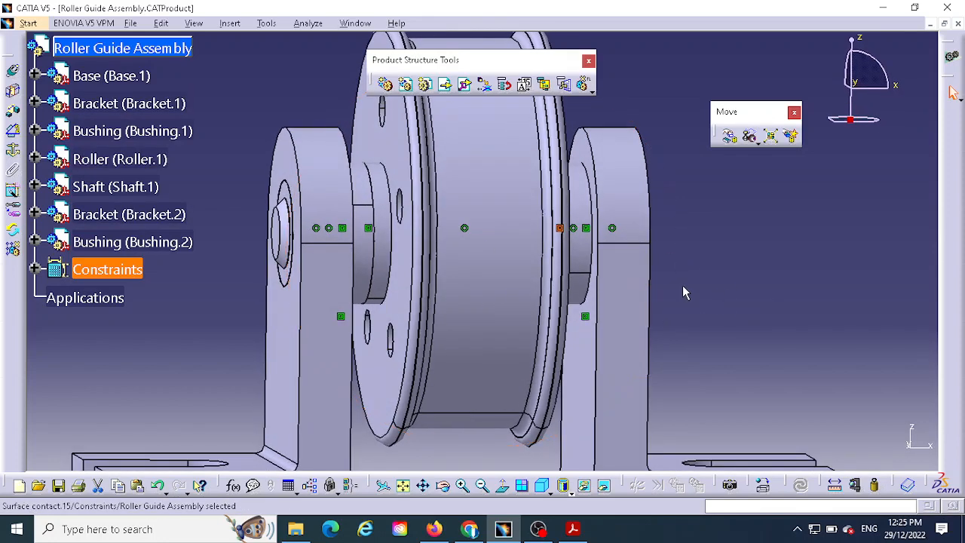
pyautogui.moveTo(732, 254); pyautogui.dragTo(643, 264, button='middle')
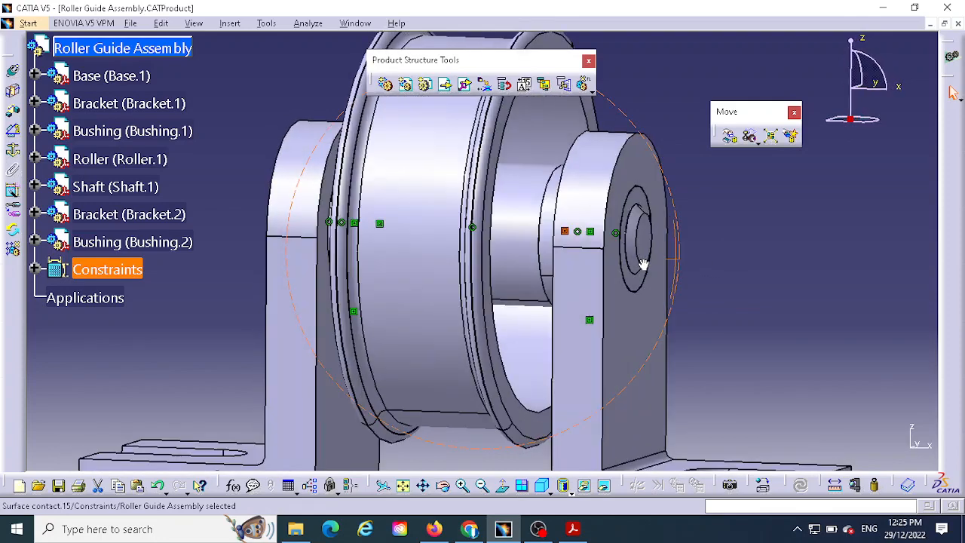
pyautogui.click(404, 486)
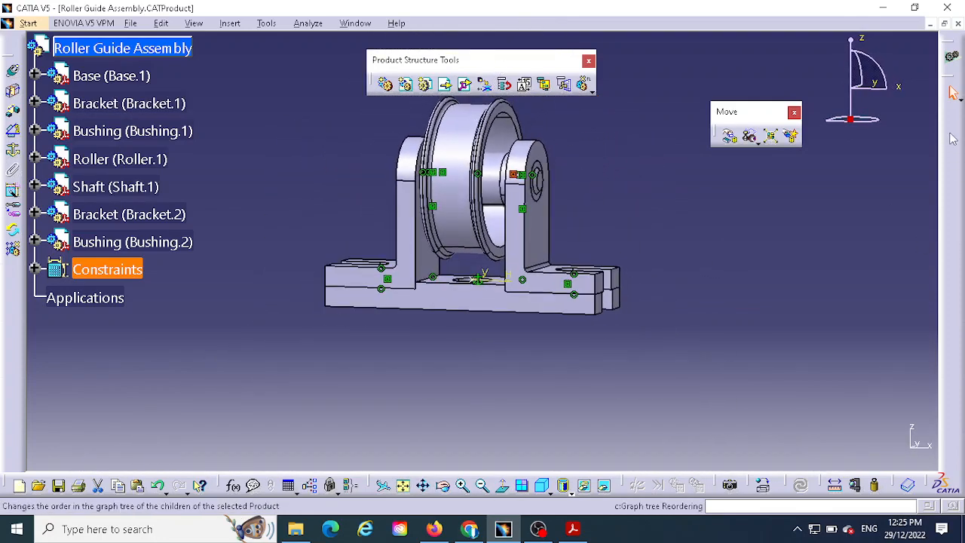
# Dock the floating Product Structure Tools and Move toolbars along the window's edge to clear the view of the assembly
pyautogui.moveTo(964, 127); pyautogui.dragTo(962, 129)
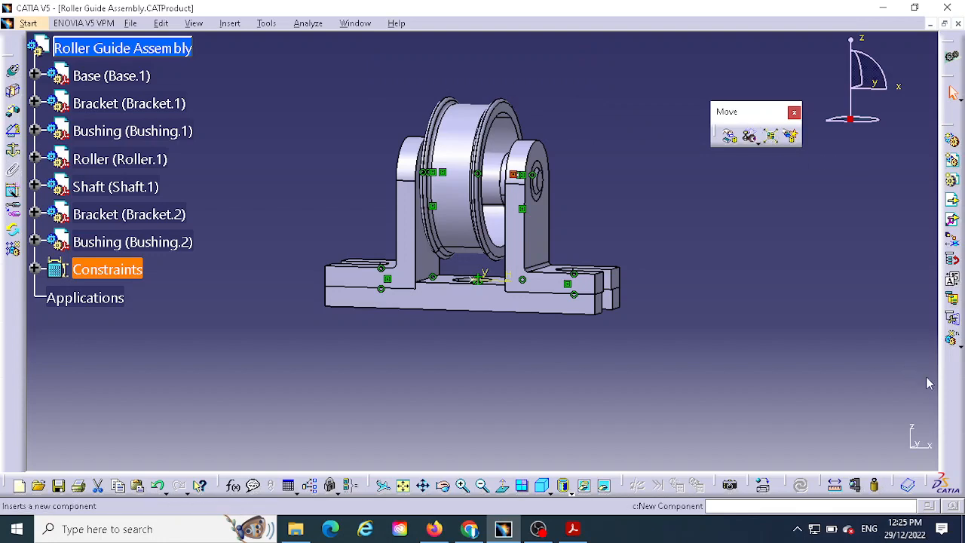
pyautogui.moveTo(959, 369); pyautogui.dragTo(945, 356)
pyautogui.moveTo(606, 211); pyautogui.dragTo(673, 259, button='middle')
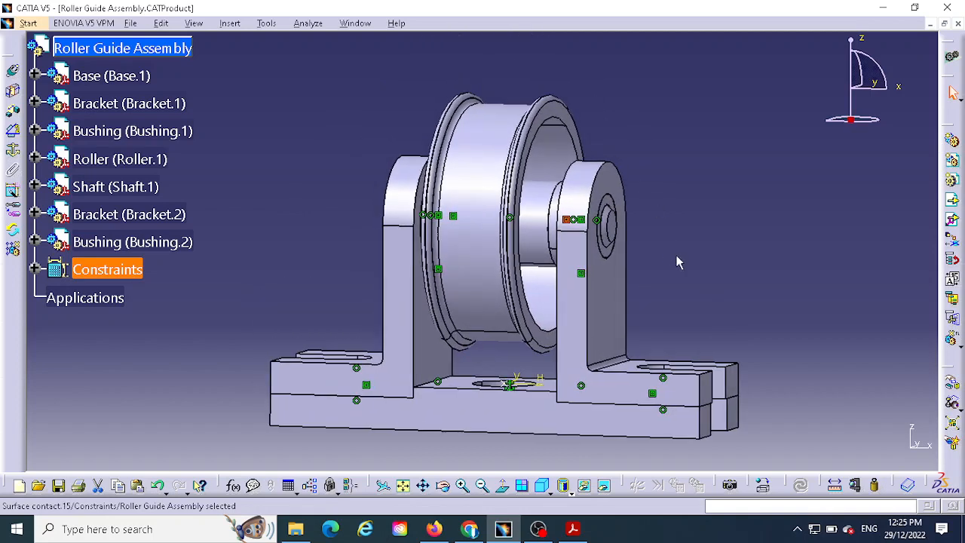
# Hide the assembly's Constraints group, inspect the clean roller assembly, and expand the first Bracket's node in the tree
pyautogui.rightClick(110, 273)
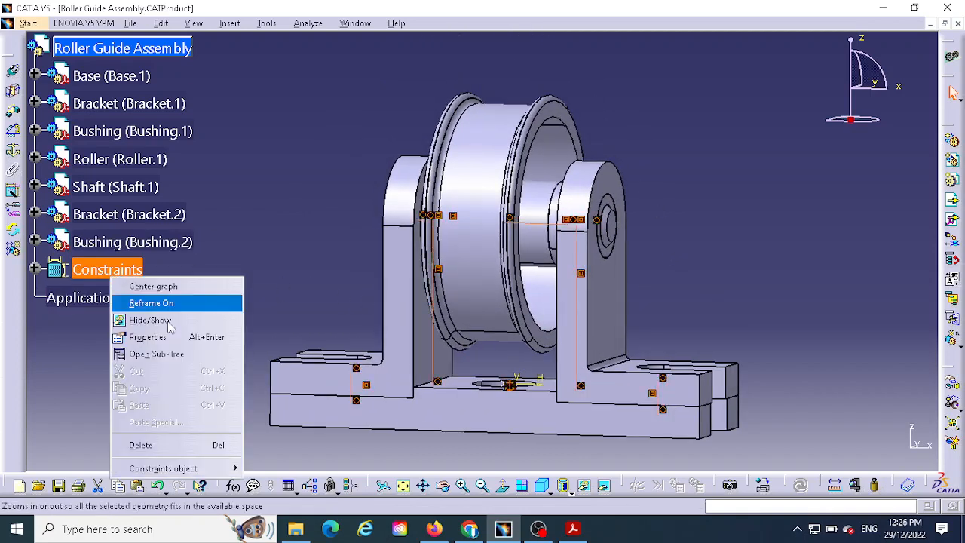
pyautogui.click(156, 320)
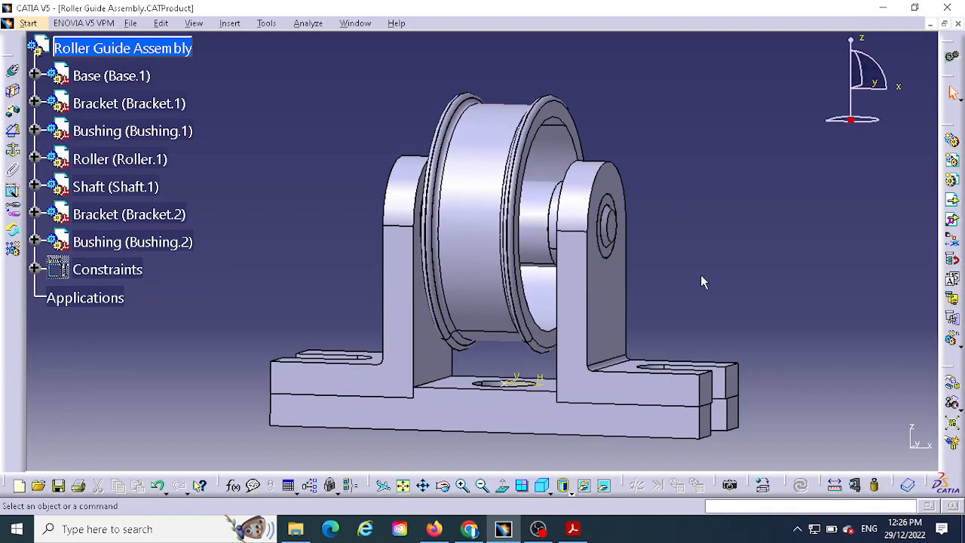
pyautogui.moveTo(701, 274); pyautogui.dragTo(709, 255, button='middle')
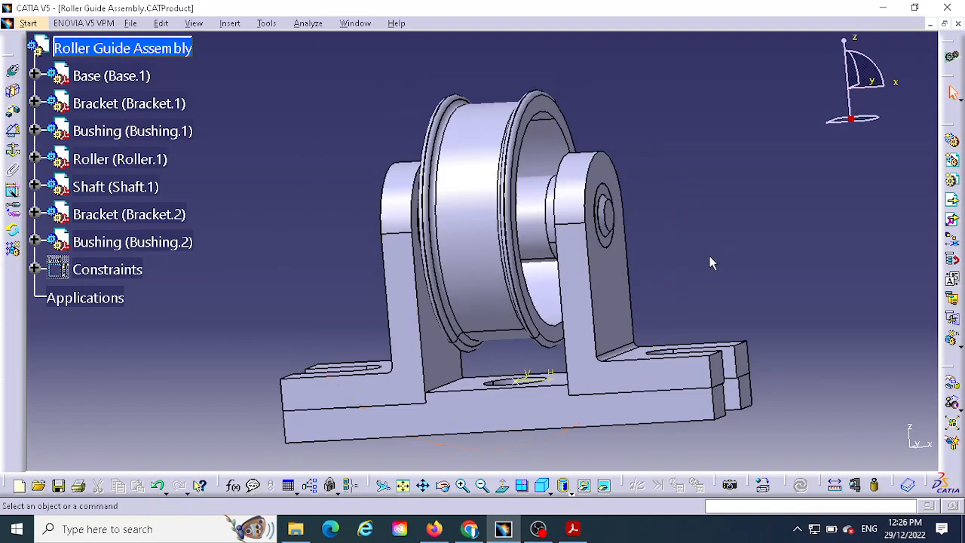
pyautogui.moveTo(633, 269); pyautogui.dragTo(750, 256, button='middle')
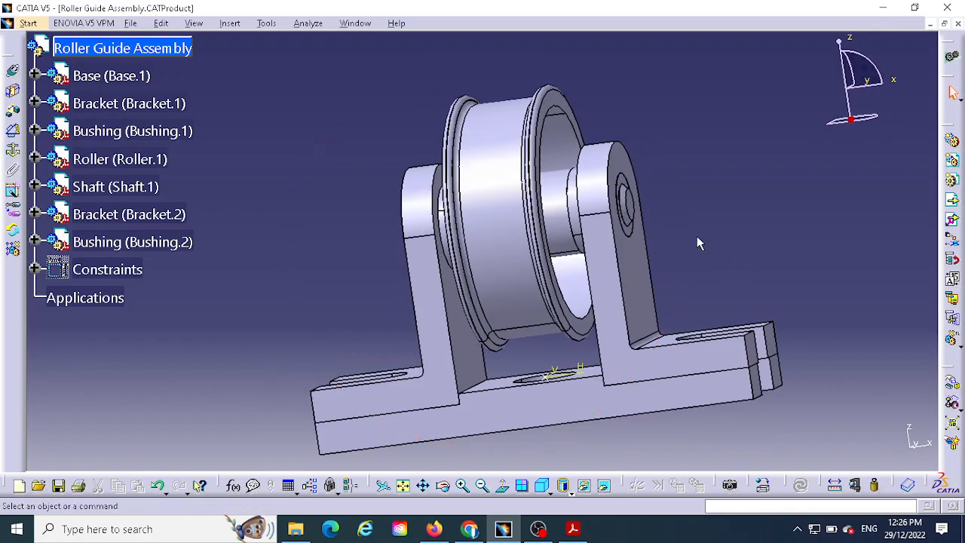
pyautogui.moveTo(697, 238); pyautogui.dragTo(714, 275, button='middle')
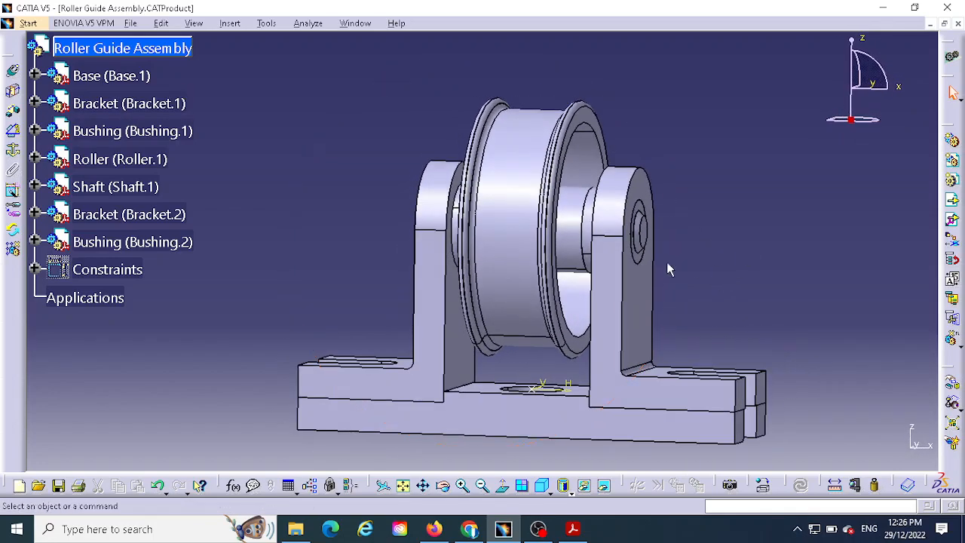
pyautogui.moveTo(704, 321); pyautogui.dragTo(769, 329, button='middle')
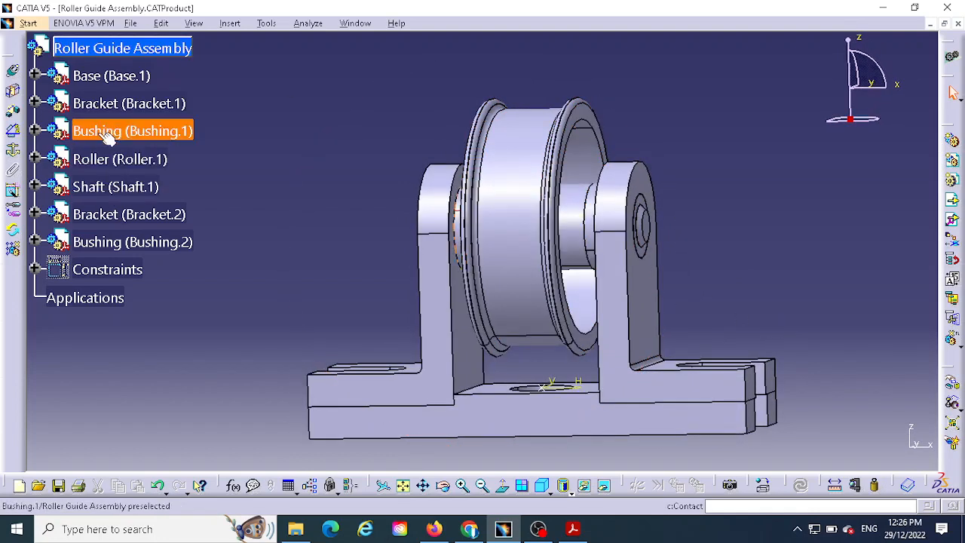
pyautogui.click(35, 103)
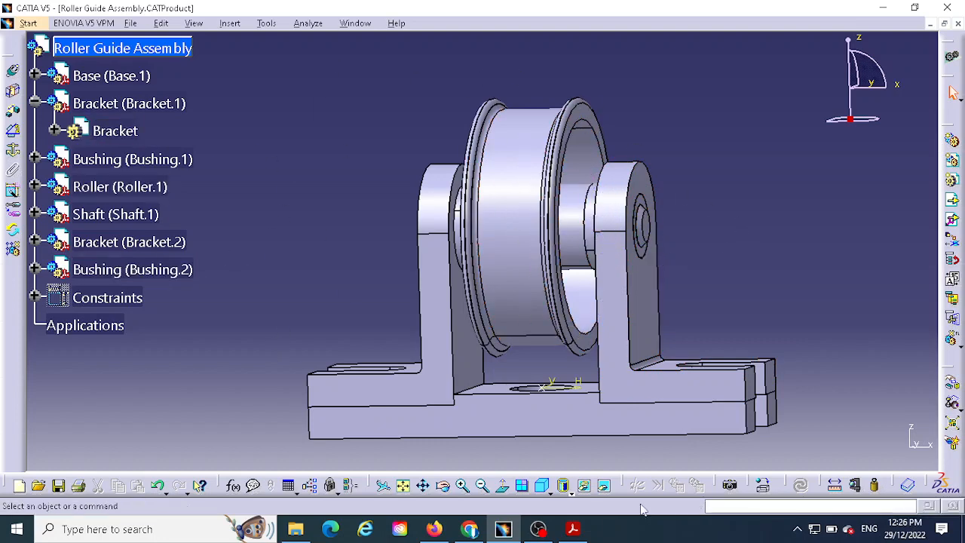
pyautogui.moveTo(707, 255); pyautogui.dragTo(738, 286, button='middle')
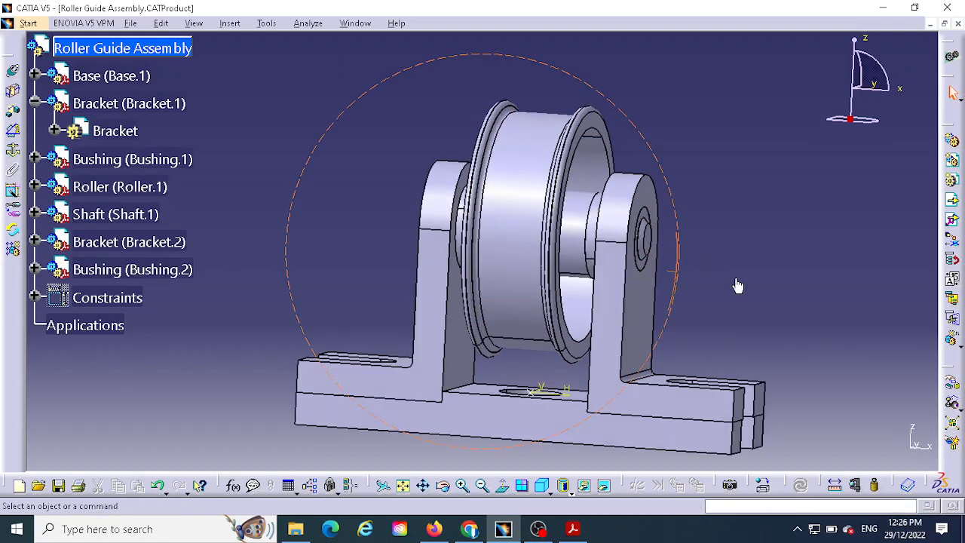
pyautogui.moveTo(685, 269); pyautogui.dragTo(737, 315, button='middle')
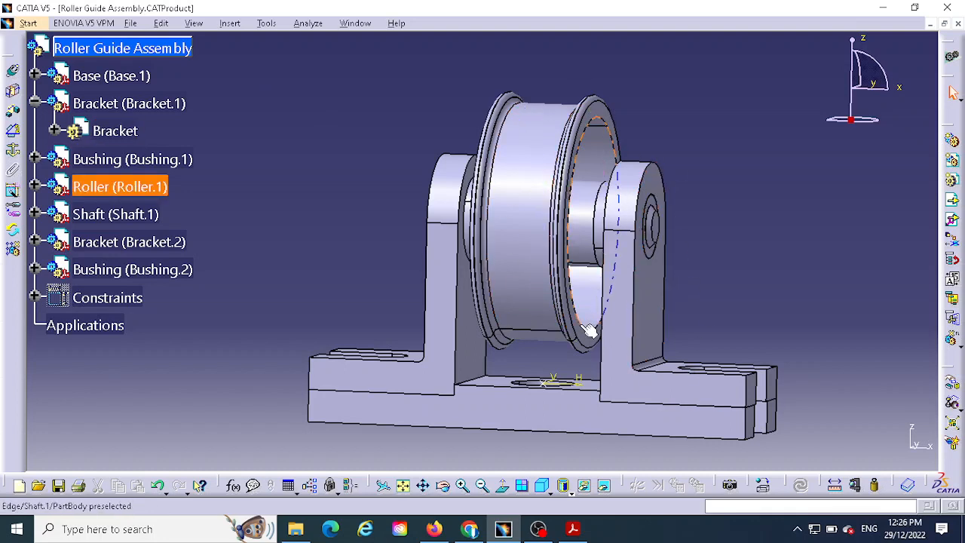
# Start a Sectioning analysis of the Roller Guide Assembly and maximize the assembly window
pyautogui.click(306, 24)
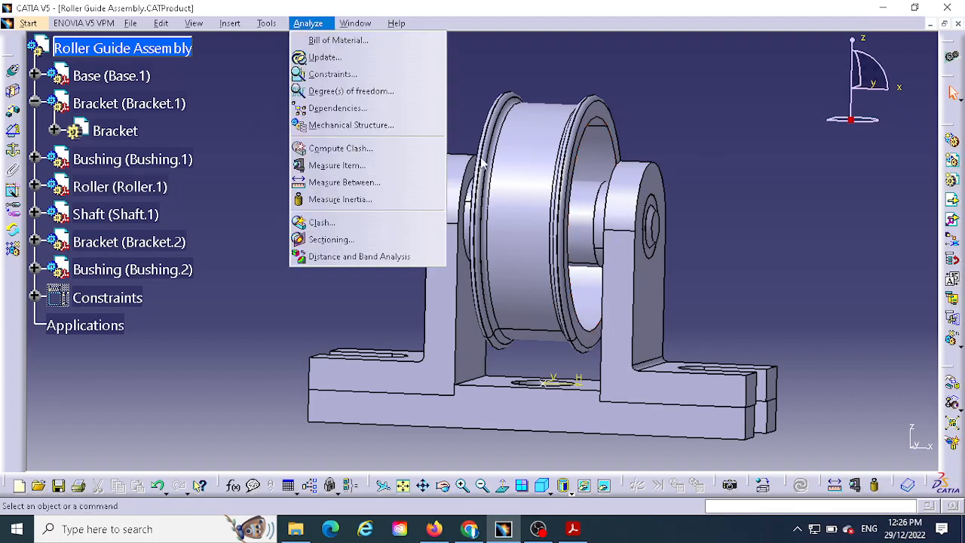
pyautogui.click(332, 239)
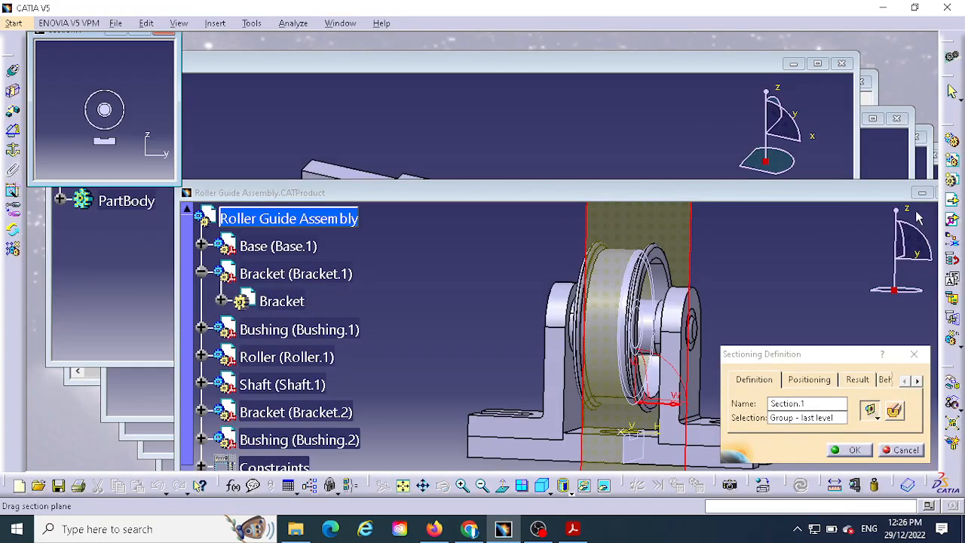
pyautogui.moveTo(867, 196); pyautogui.dragTo(805, 191)
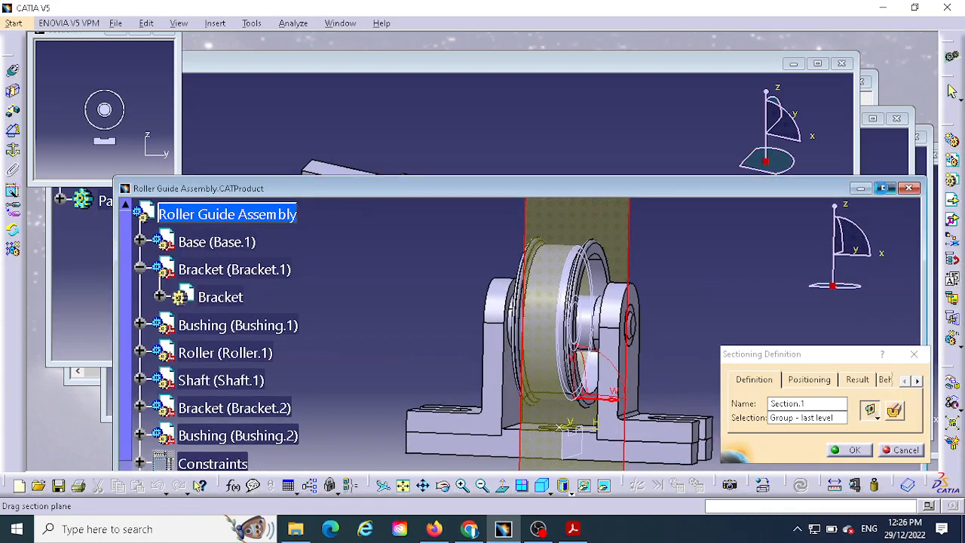
pyautogui.click(884, 187)
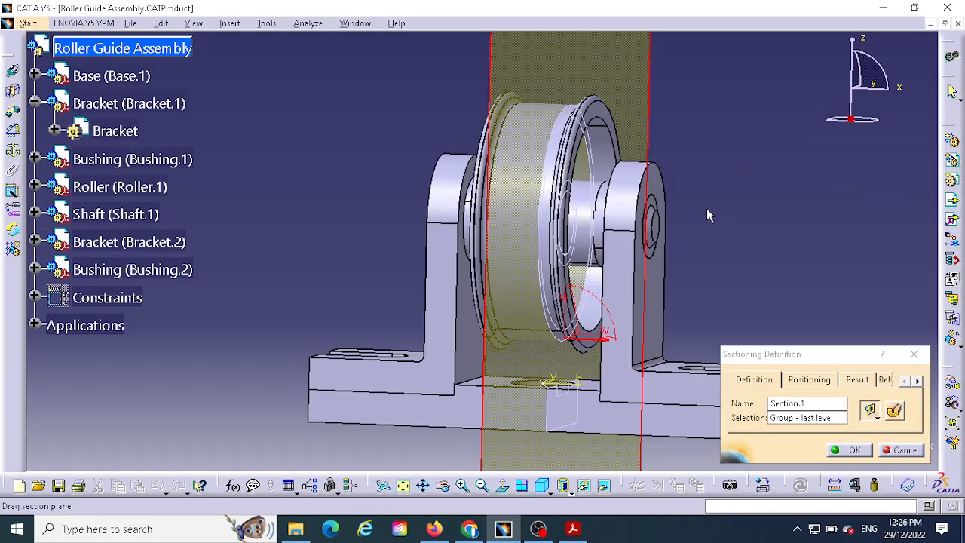
pyautogui.moveTo(707, 211); pyautogui.dragTo(592, 173, button='middle')
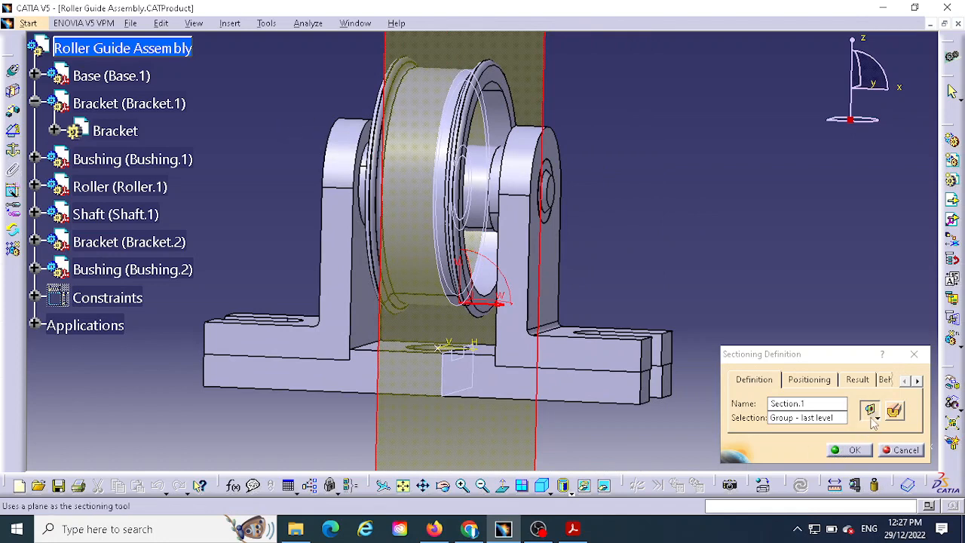
# Set the section plane's normal constraint to Y so that it cuts lengthwise through the Shaft, Roller and Brackets
pyautogui.click(815, 384)
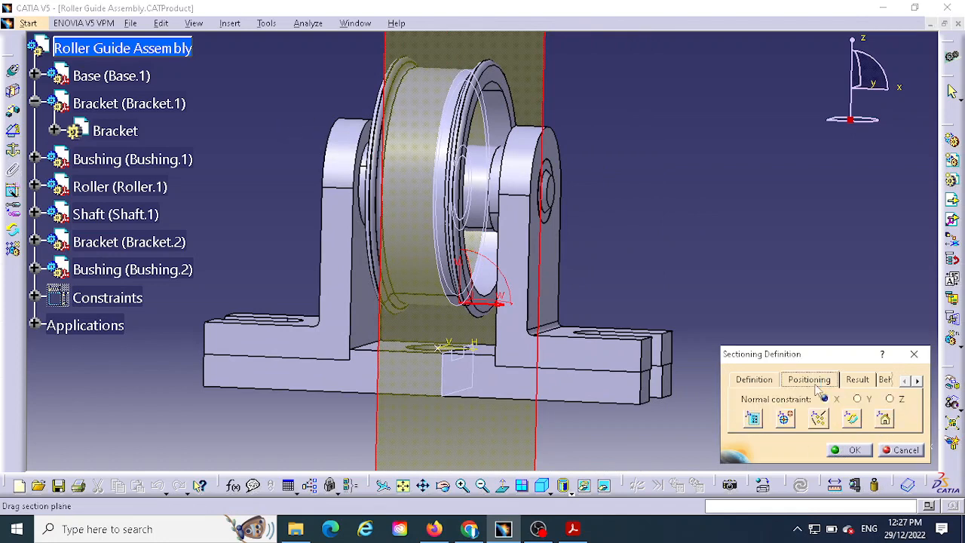
pyautogui.click(858, 399)
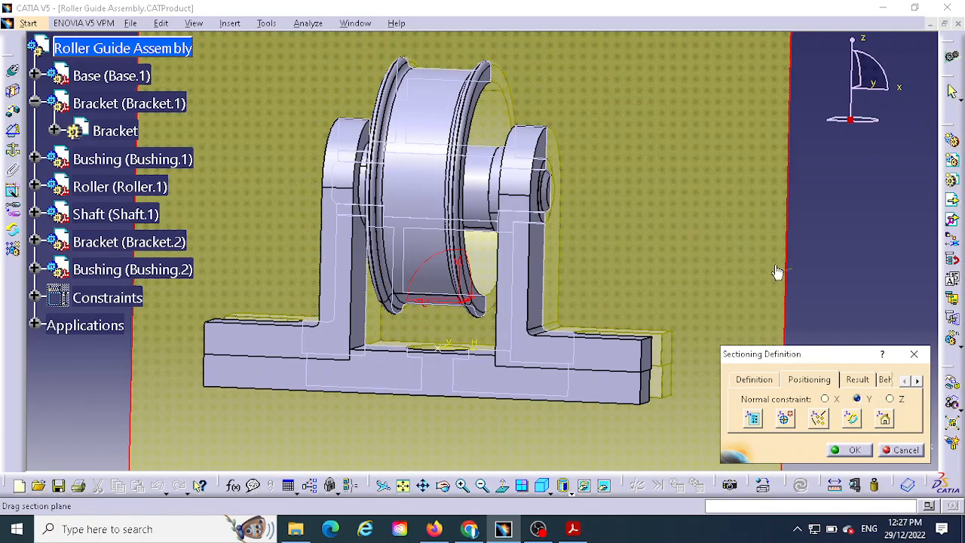
pyautogui.moveTo(771, 248); pyautogui.dragTo(518, 280, button='middle')
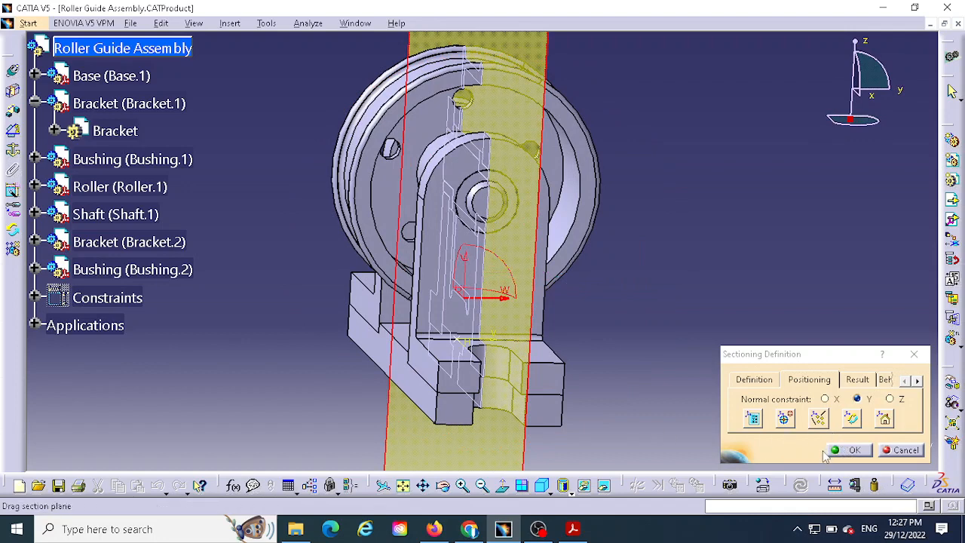
# Activate the volume cut for the section and examine how the Shaft, Bushings, Roller and Brackets fit together
pyautogui.click(762, 383)
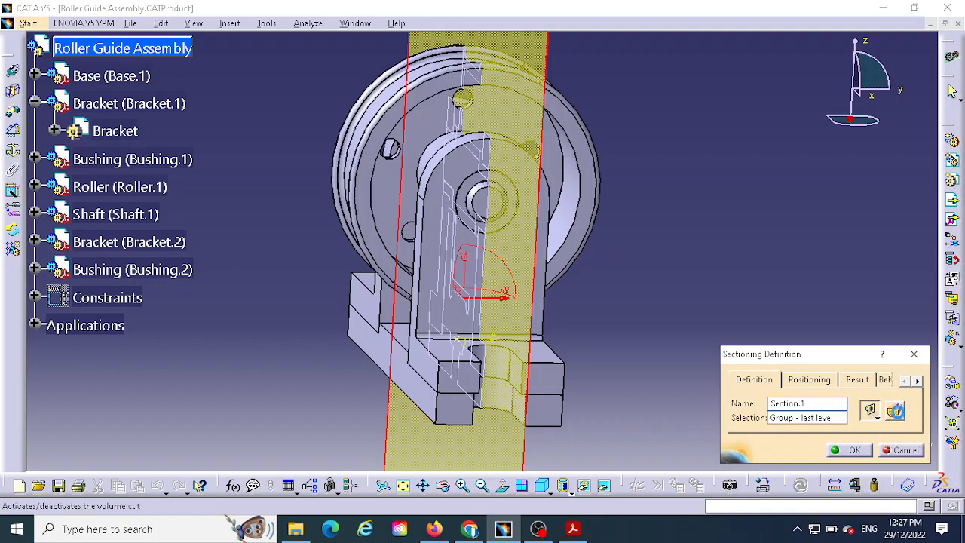
pyautogui.click(894, 411)
pyautogui.moveTo(633, 304); pyautogui.dragTo(655, 260, button='middle')
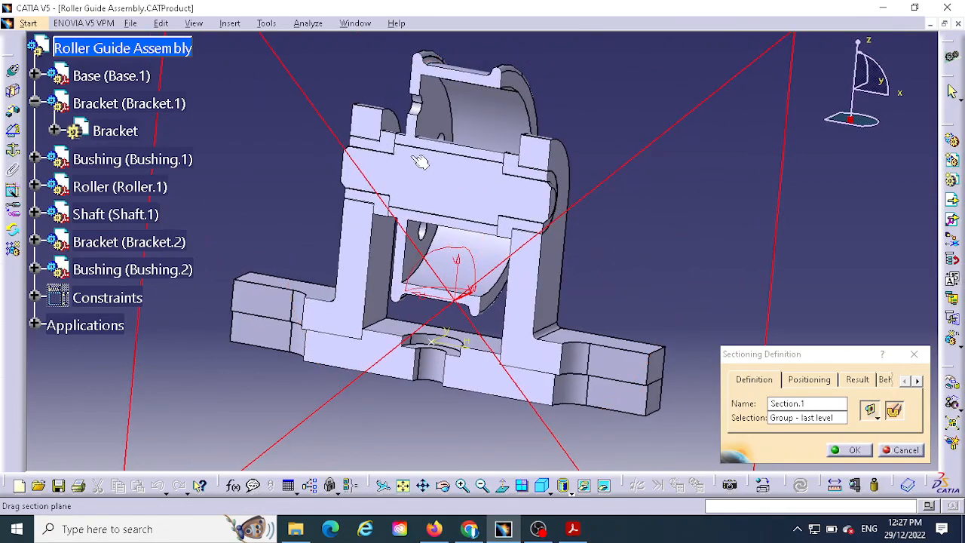
pyautogui.moveTo(663, 228); pyautogui.dragTo(613, 239, button='middle')
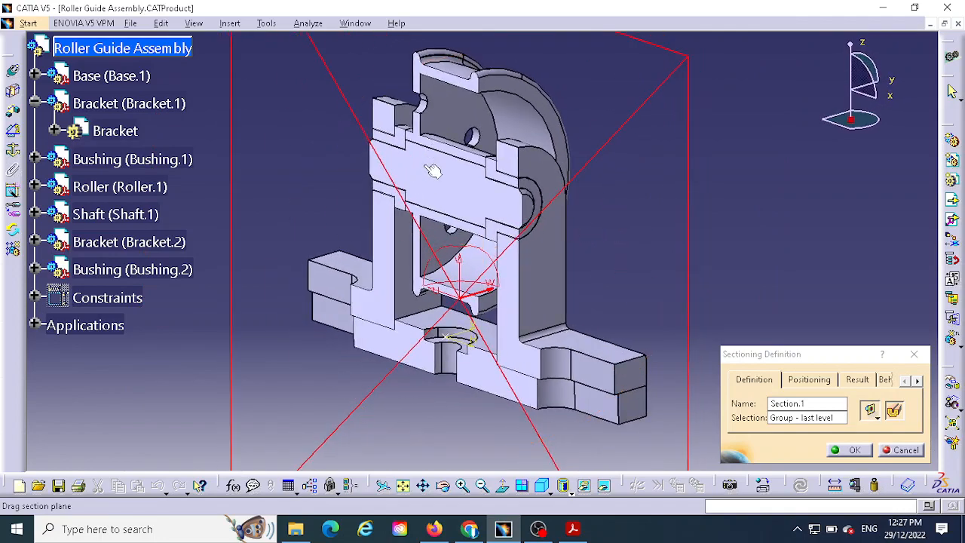
pyautogui.keyDown('ctrl'); pyautogui.moveTo(448, 181); pyautogui.dragTo(484, 181, button='middle'); pyautogui.keyUp('ctrl')
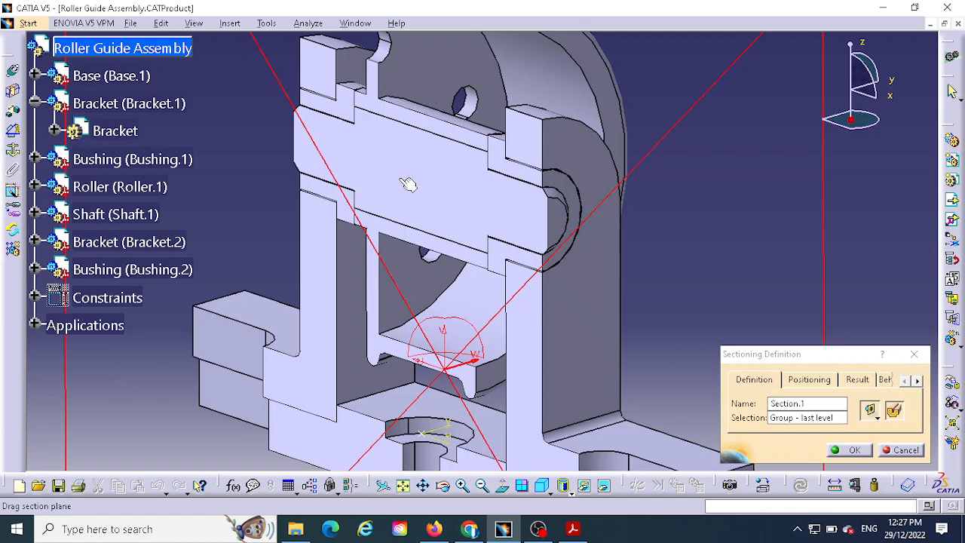
pyautogui.moveTo(409, 186); pyautogui.dragTo(392, 144, button='middle')
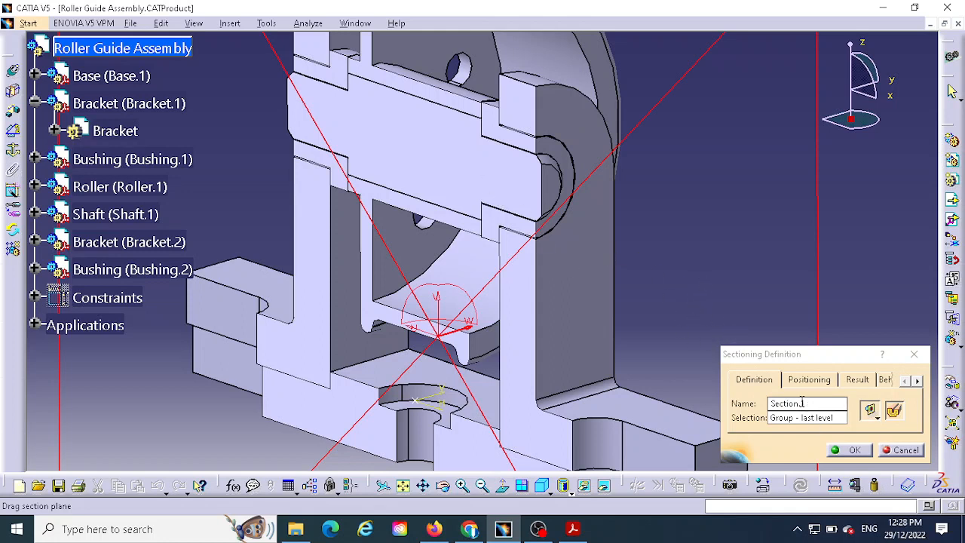
# Review the section's positioning, result and behavior settings, and accept the section definition
pyautogui.click(808, 380)
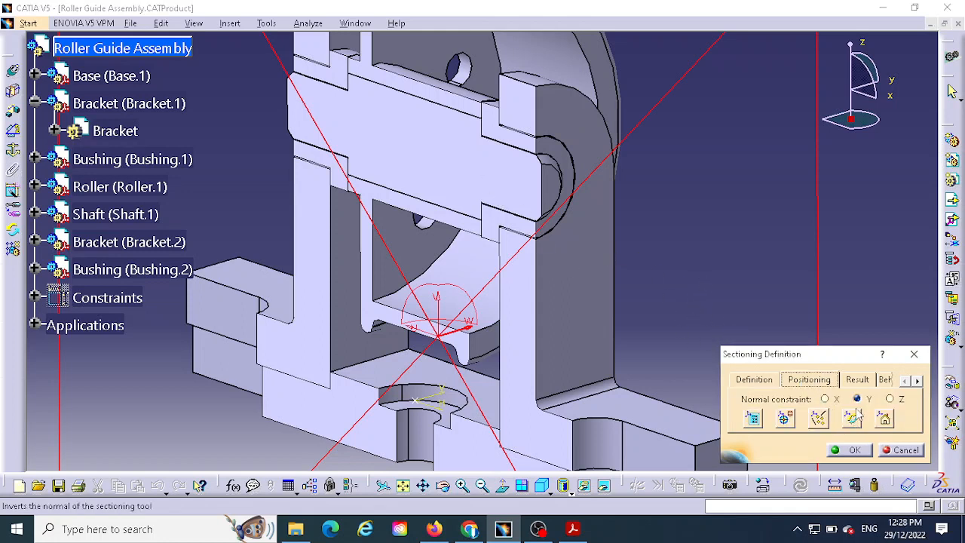
pyautogui.click(859, 380)
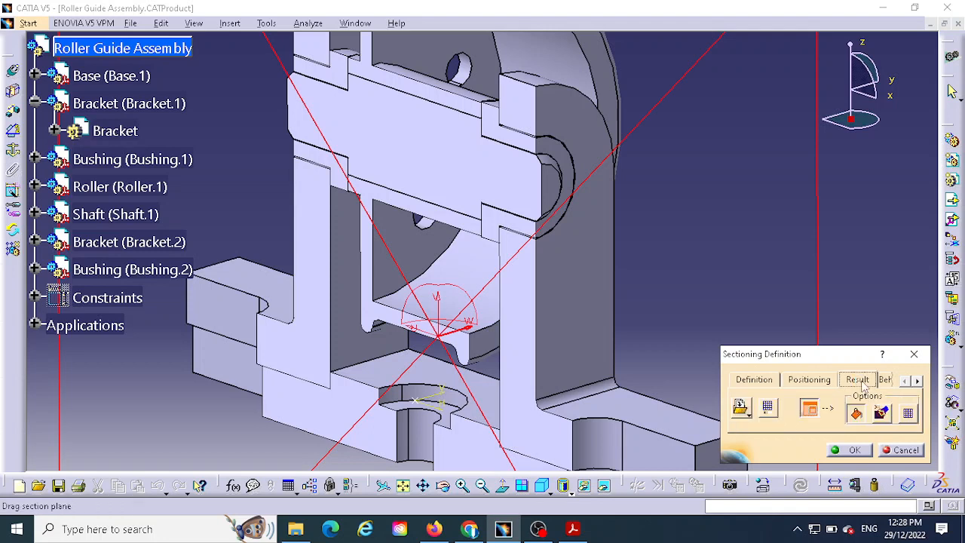
pyautogui.click(886, 380)
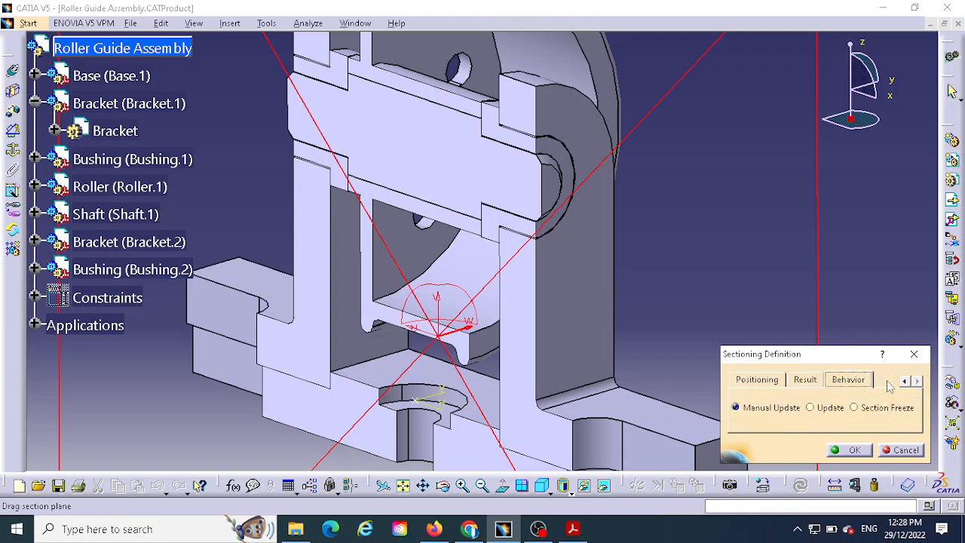
pyautogui.click(755, 380)
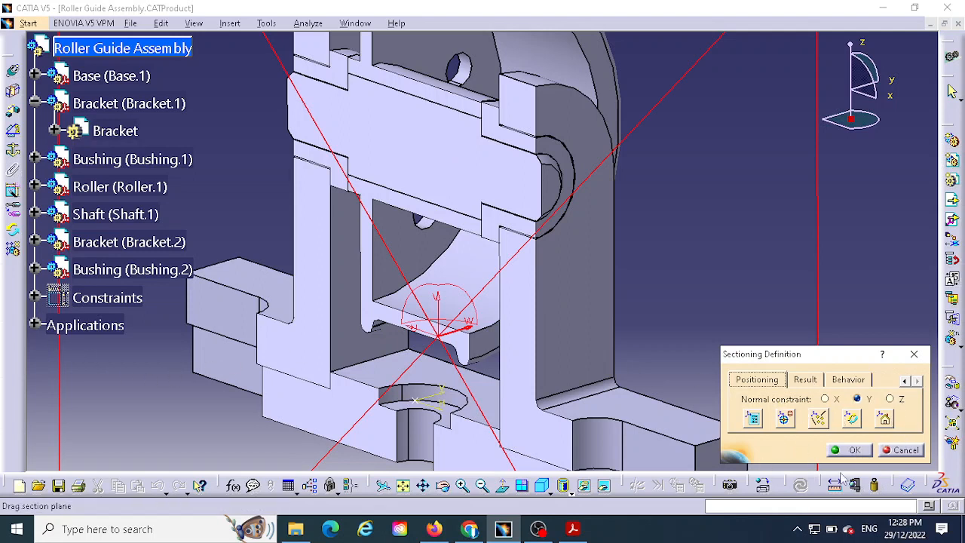
pyautogui.click(854, 450)
pyautogui.moveTo(695, 325); pyautogui.dragTo(683, 227, button='middle')
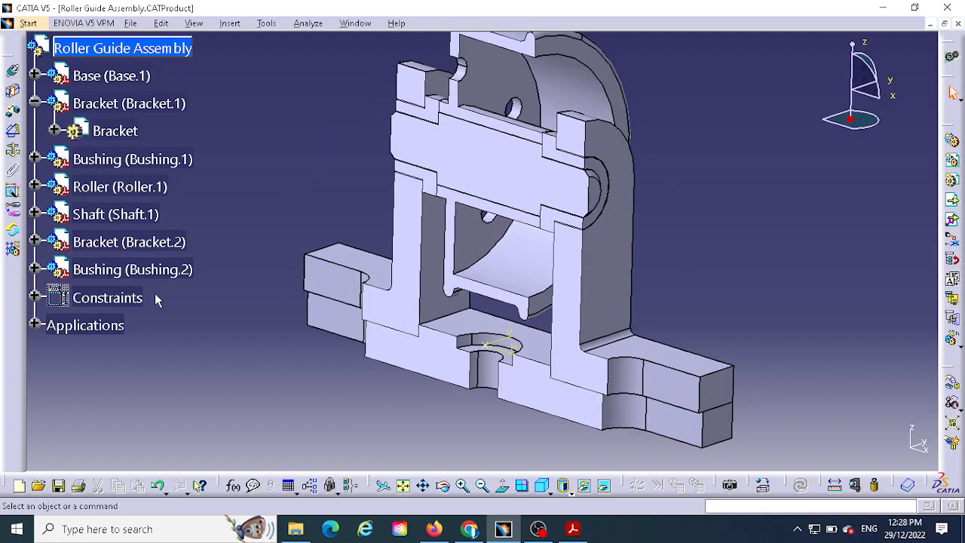
# Expand Applications and Sections in the tree, check which geometry Section.1 highlights, and view the cut assembly from other angles
pyautogui.click(34, 325)
pyautogui.click(54, 353)
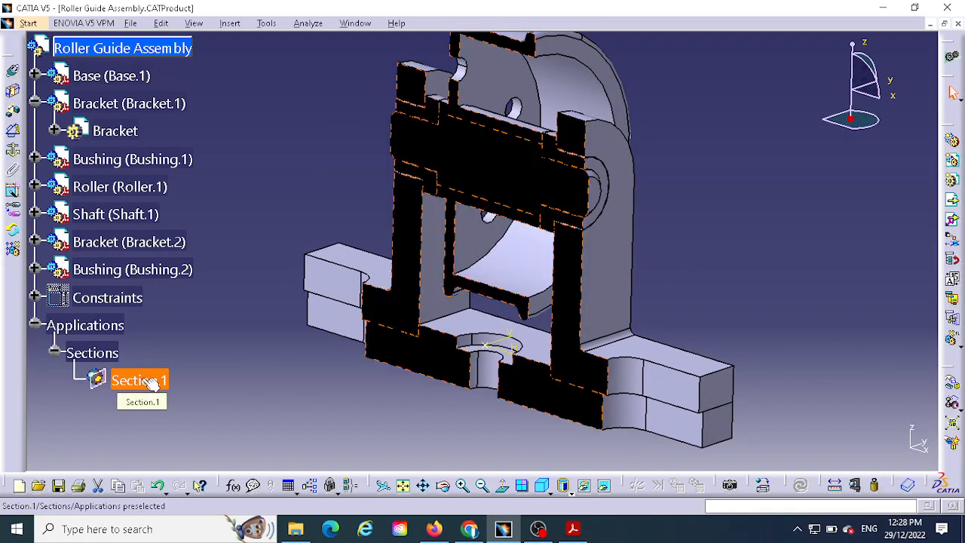
pyautogui.click(143, 381)
pyautogui.click(721, 219)
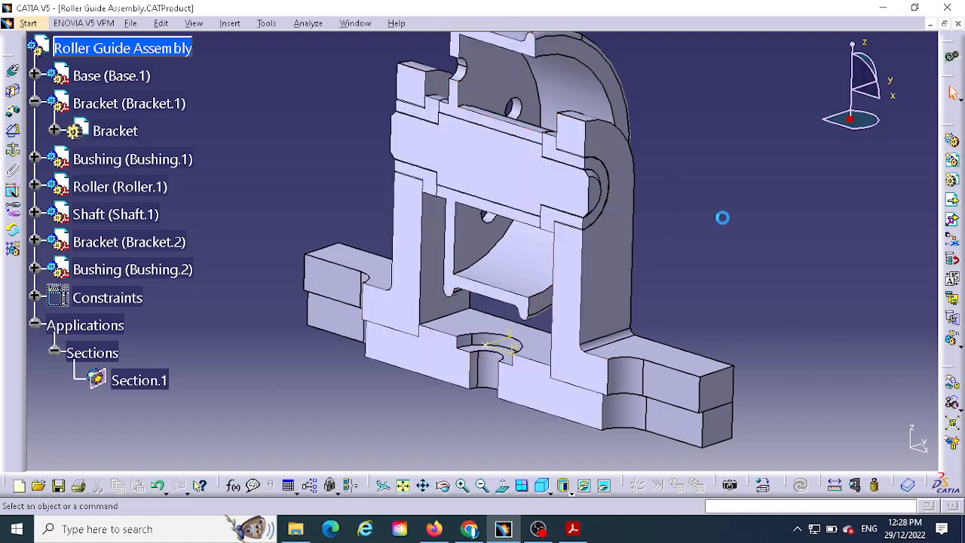
pyautogui.moveTo(729, 245); pyautogui.dragTo(690, 239, button='middle')
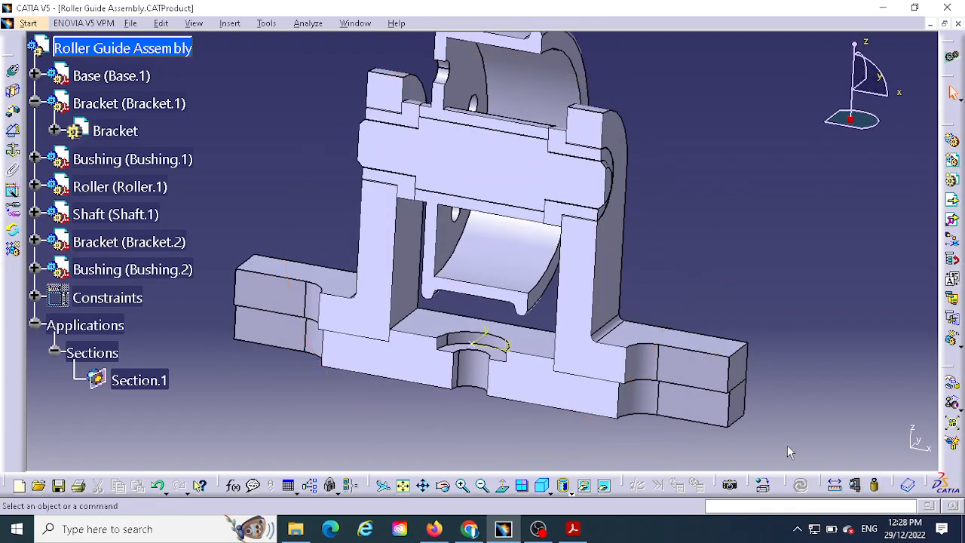
pyautogui.moveTo(756, 262); pyautogui.dragTo(674, 224, button='middle')
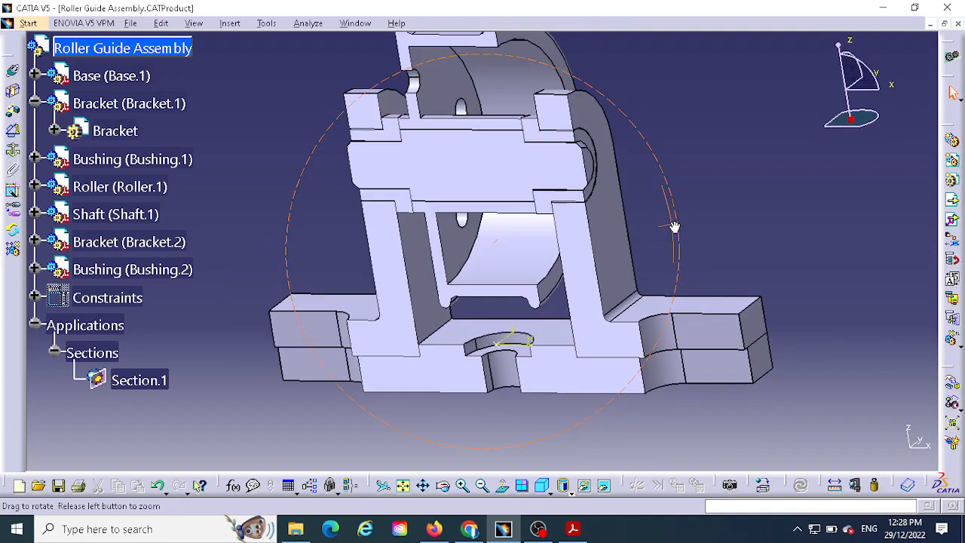
# Select the Roller Guide Assembly root product in the tree and view the sectioned model from the opposite angle
pyautogui.click(151, 49)
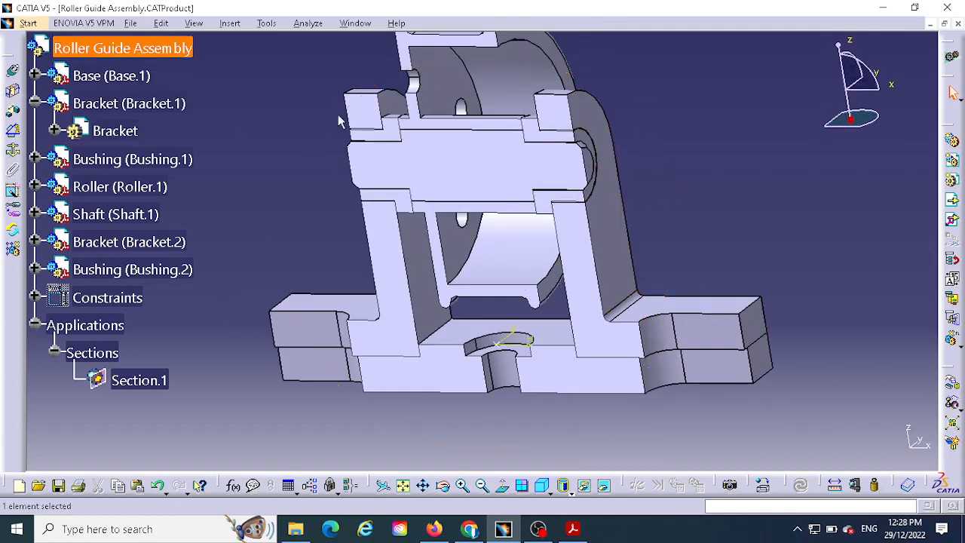
pyautogui.moveTo(709, 236); pyautogui.dragTo(646, 245, button='middle')
pyautogui.click(443, 256)
pyautogui.click(334, 241)
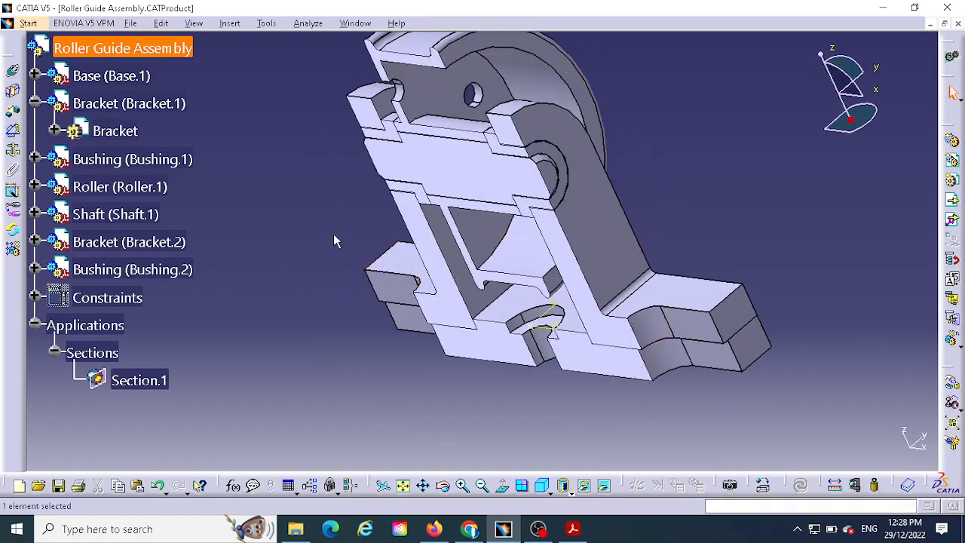
# Reopen the definition of Section.1 from the tree, review its selection and volume cut settings, and accept the definition
pyautogui.moveTo(334, 241); pyautogui.dragTo(377, 183, button='middle')
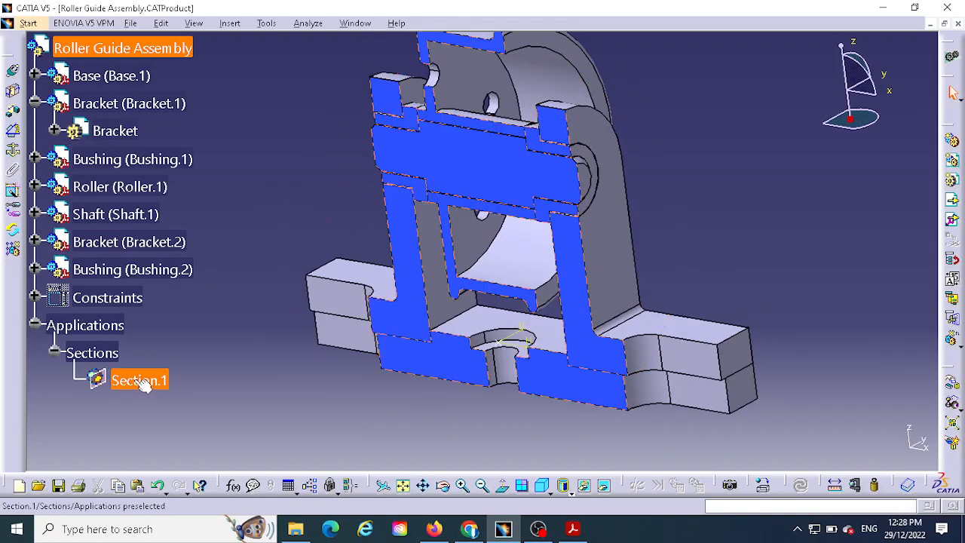
pyautogui.rightClick(138, 384)
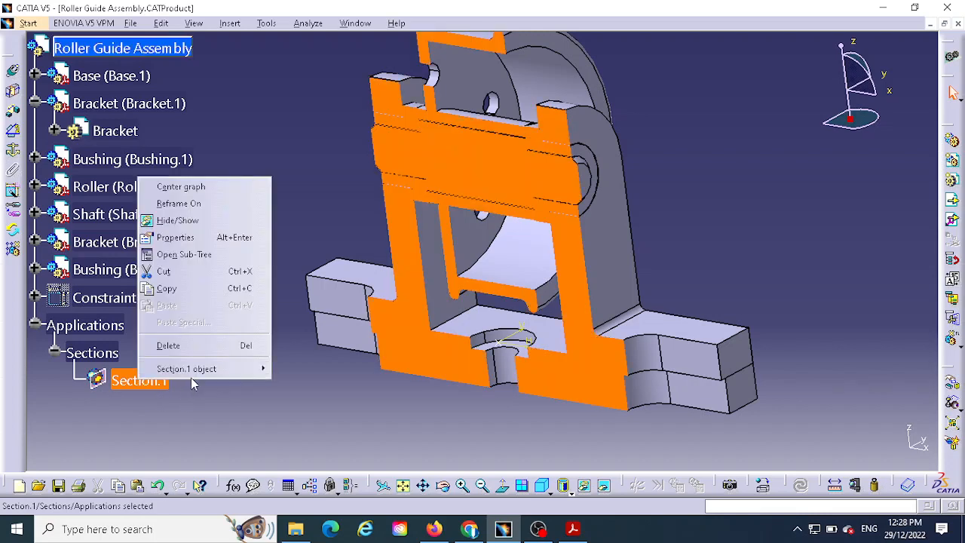
pyautogui.moveTo(200, 372)
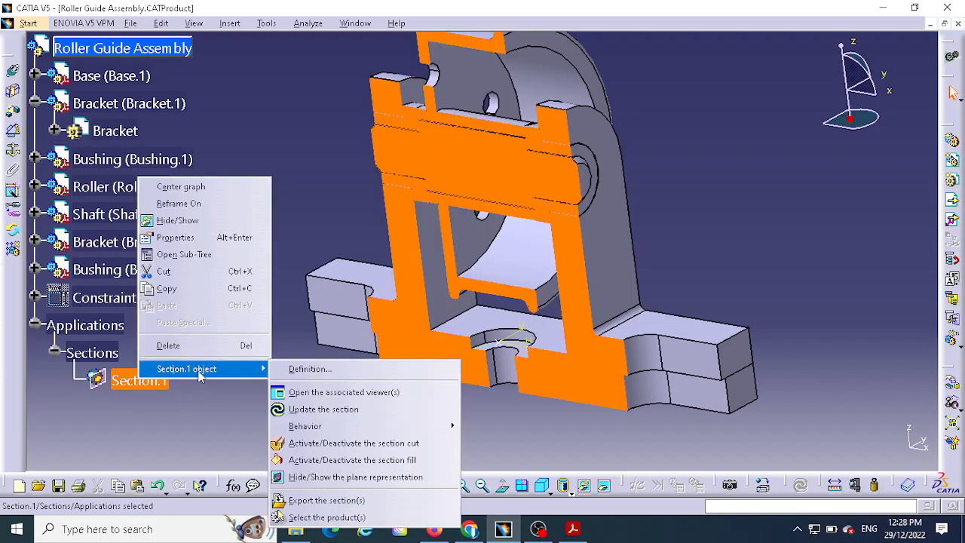
pyautogui.click(301, 373)
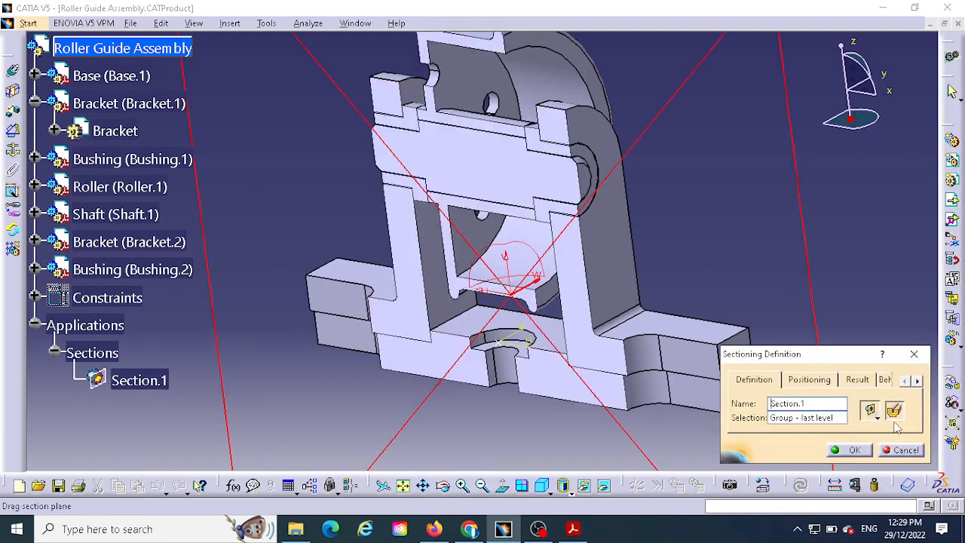
pyautogui.click(853, 451)
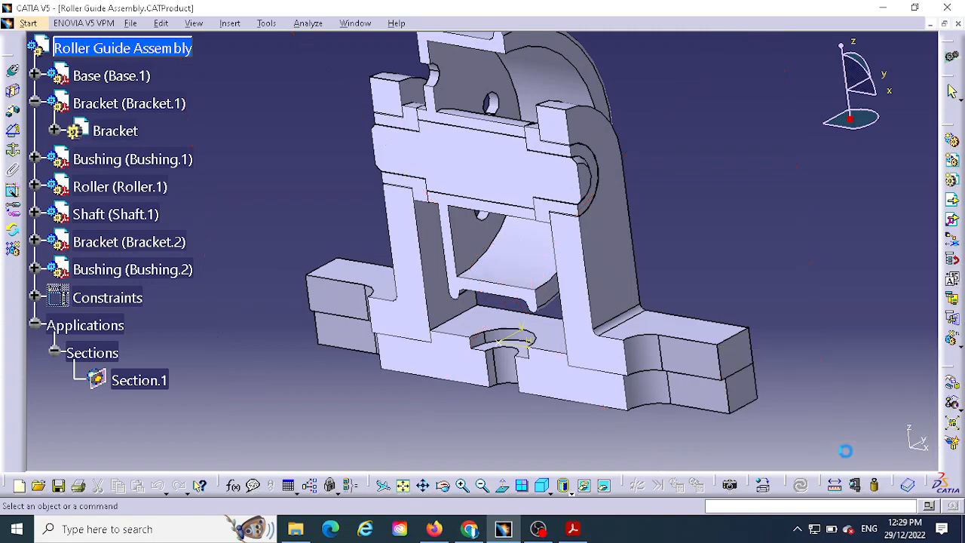
# Examine the sectioned Roller Guide Assembly from several angles, checking how the Shaft, Bushings and Roller sit between the Brackets above the Base
pyautogui.moveTo(315, 231); pyautogui.dragTo(341, 235, button='middle')
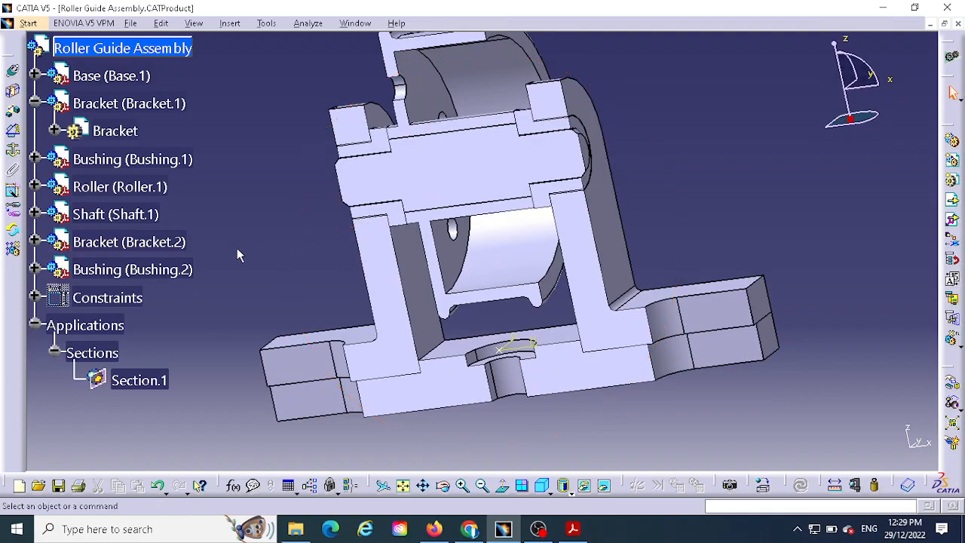
pyautogui.moveTo(276, 195); pyautogui.dragTo(302, 136, button='middle')
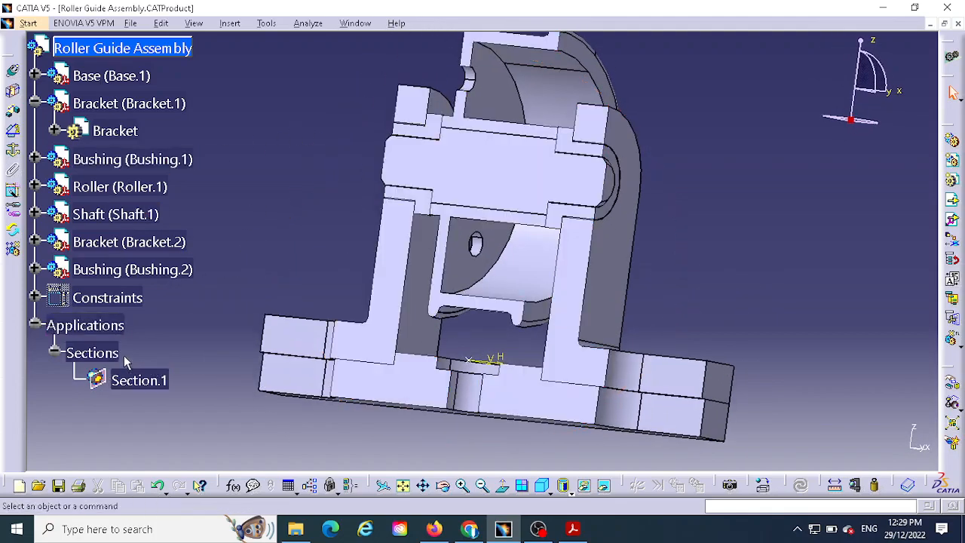
pyautogui.moveTo(707, 189); pyautogui.dragTo(697, 232, button='middle')
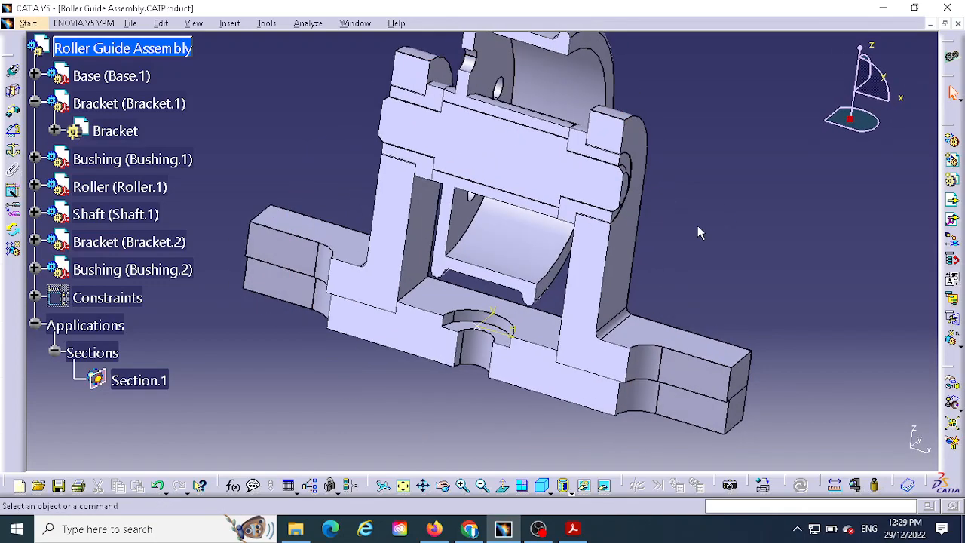
pyautogui.moveTo(672, 238)
pyautogui.mouseDown(button='middle')
pyautogui.moveTo(638, 261)
pyautogui.moveTo(667, 221)
pyautogui.mouseUp(button='middle')
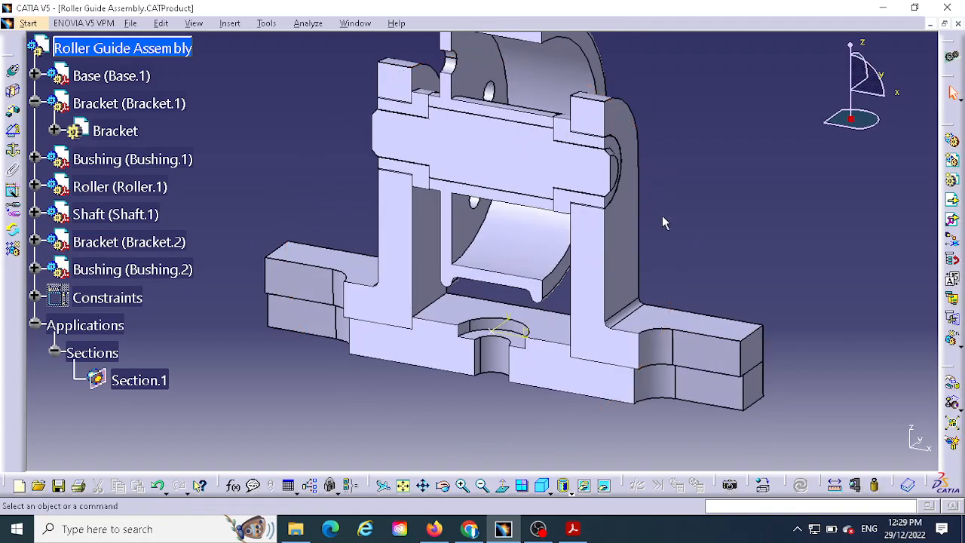
pyautogui.moveTo(662, 215); pyautogui.dragTo(642, 256, button='middle')
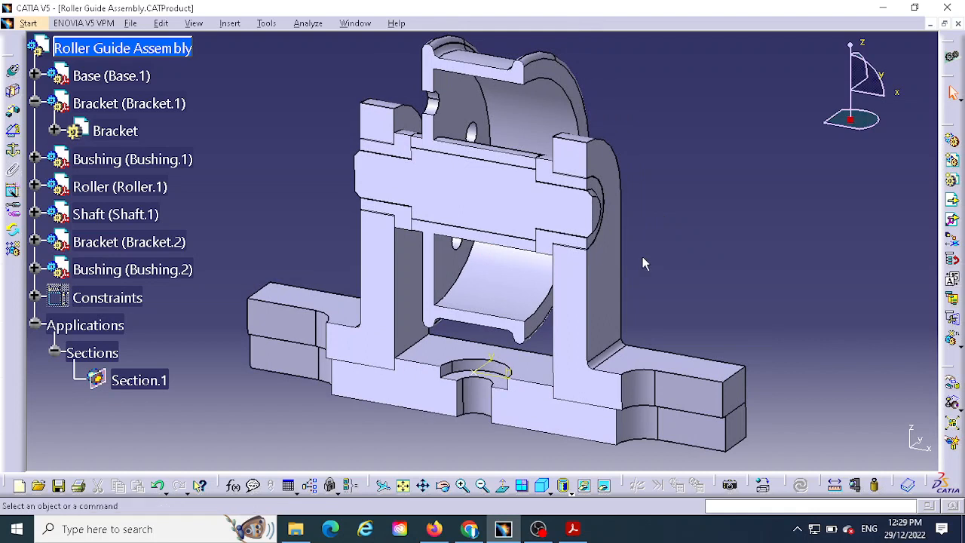